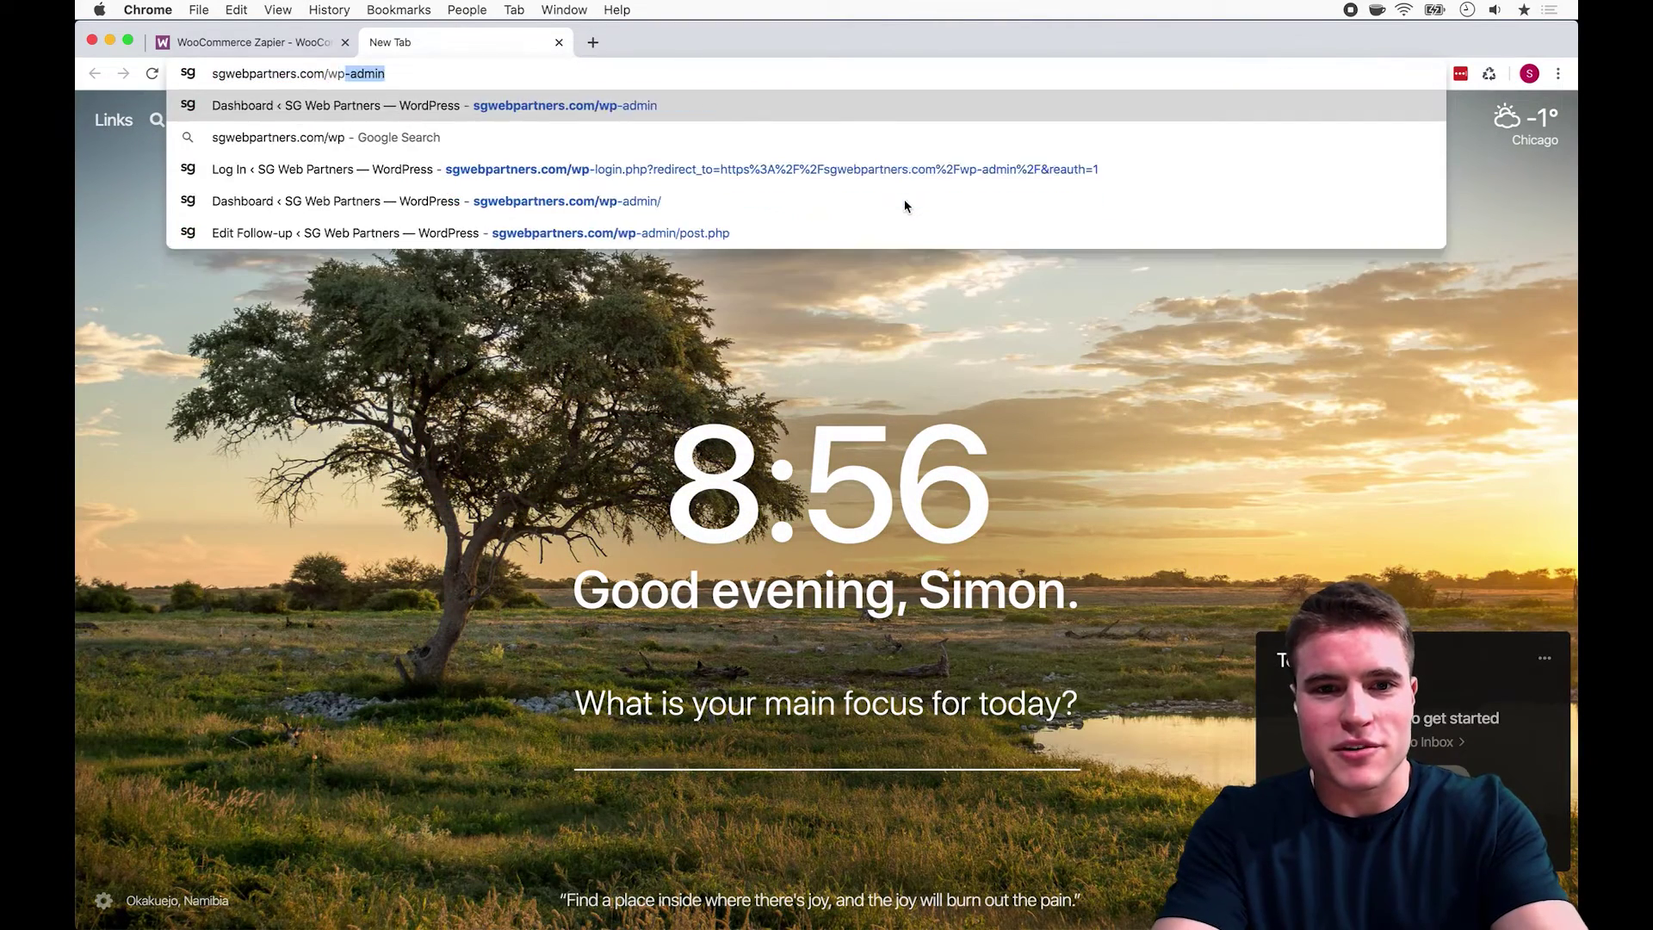
Step: Load the WordPress dashboard and go to Plugins > Add New > Upload Plugin
key(Return)
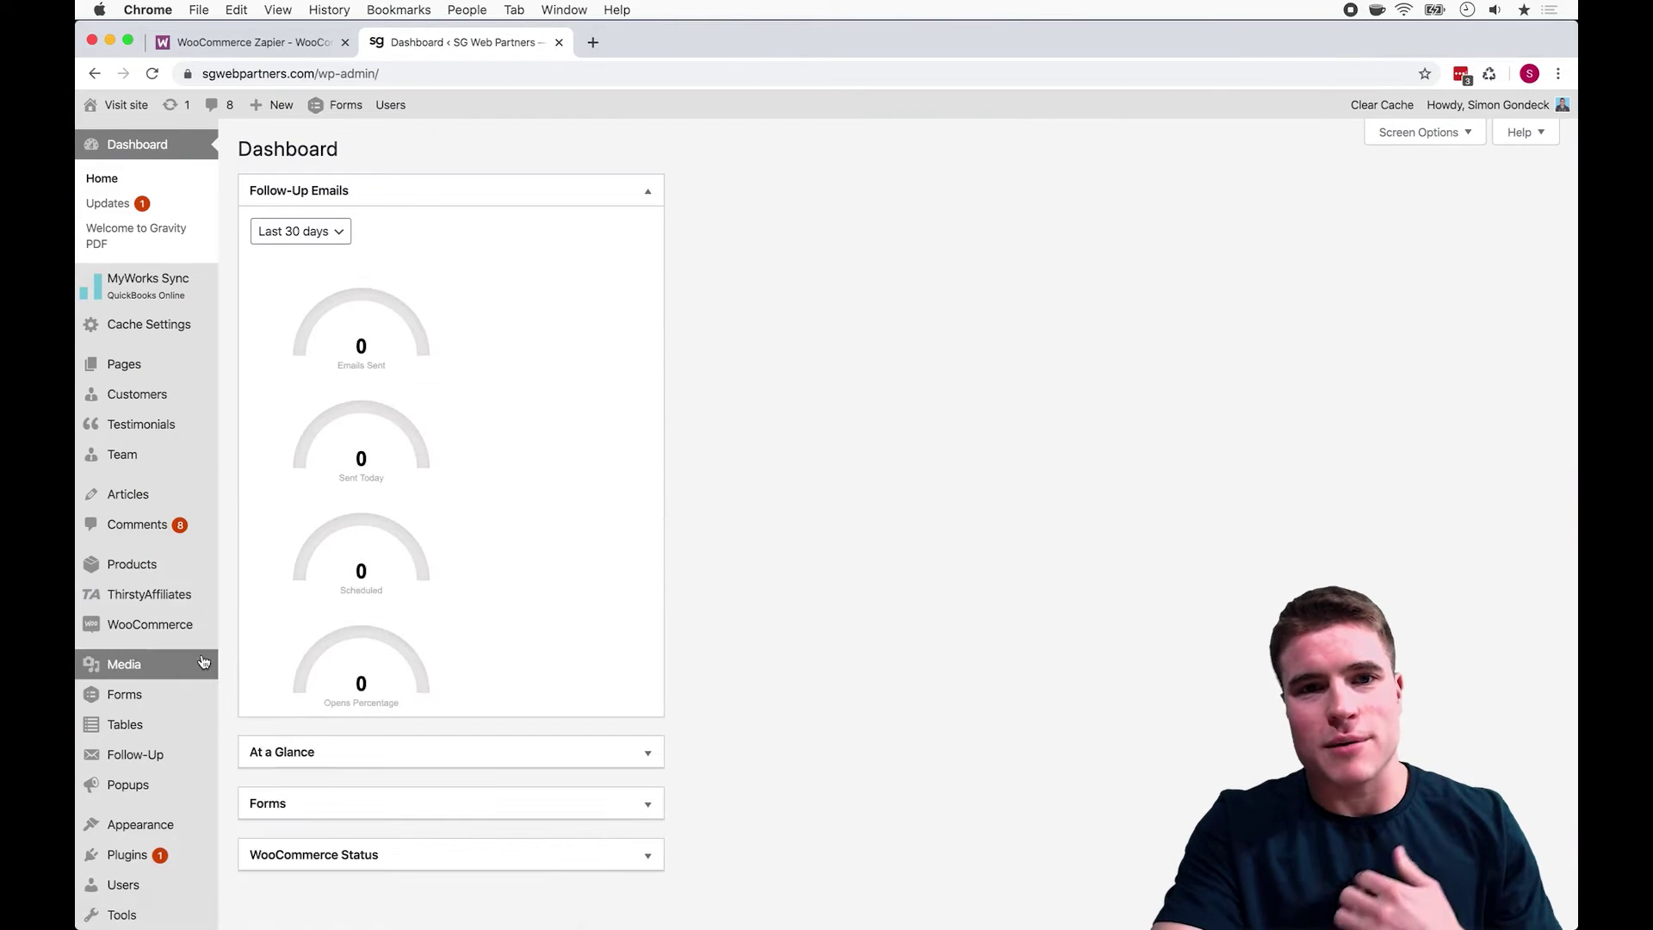
mouse_move(207, 855)
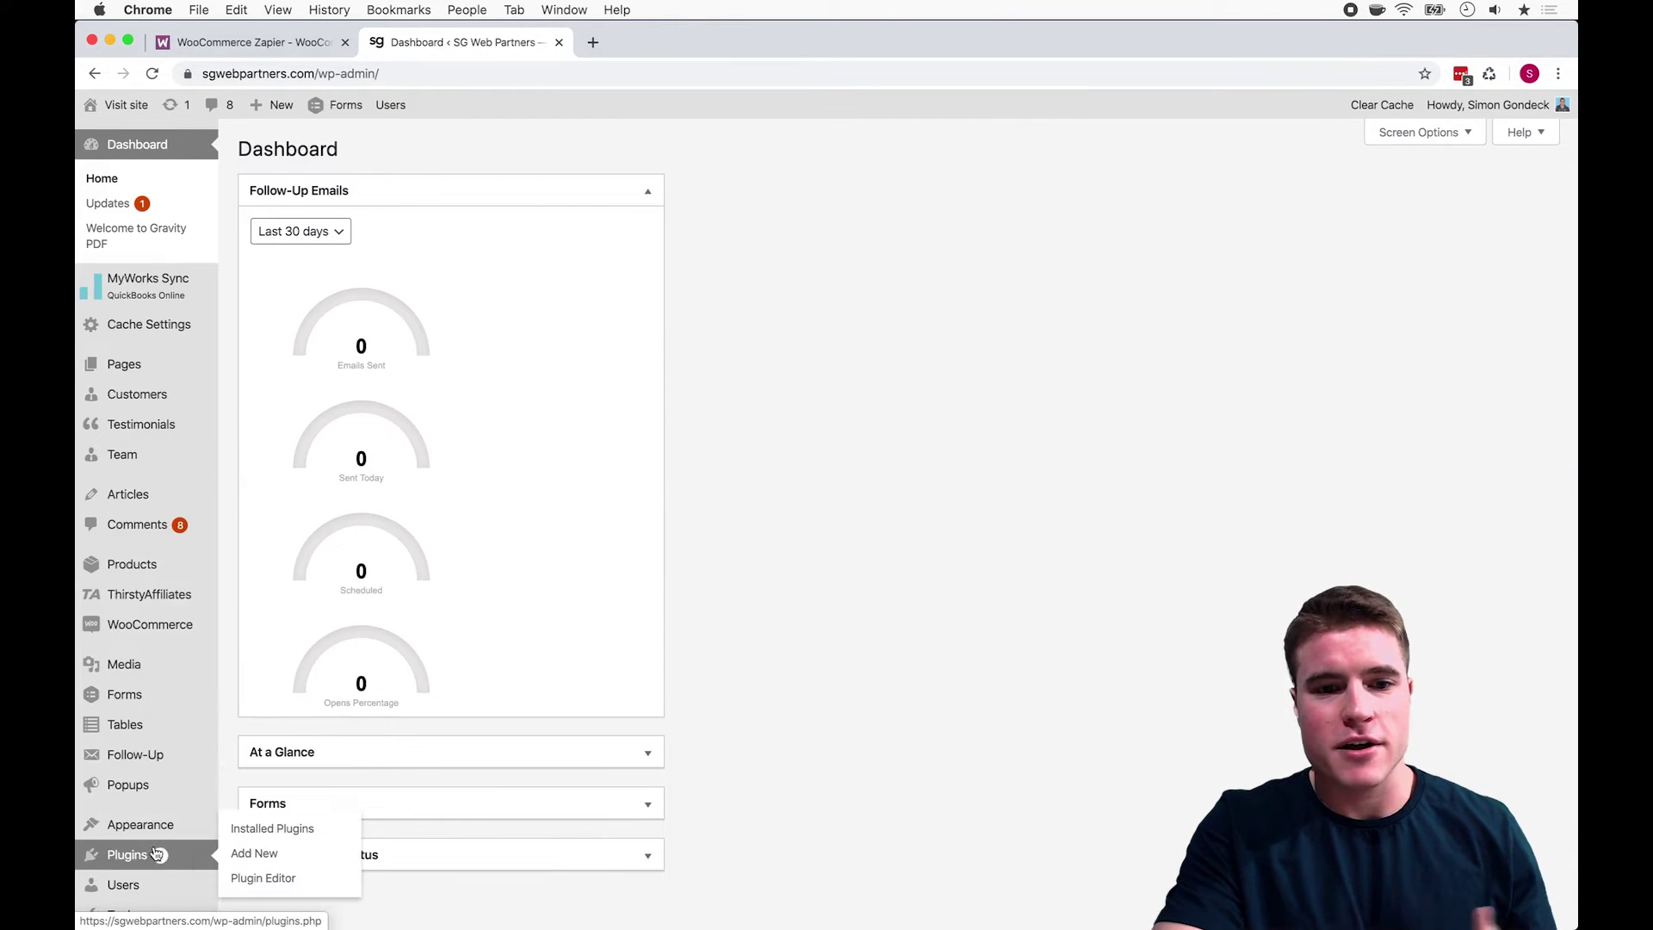
click(290, 854)
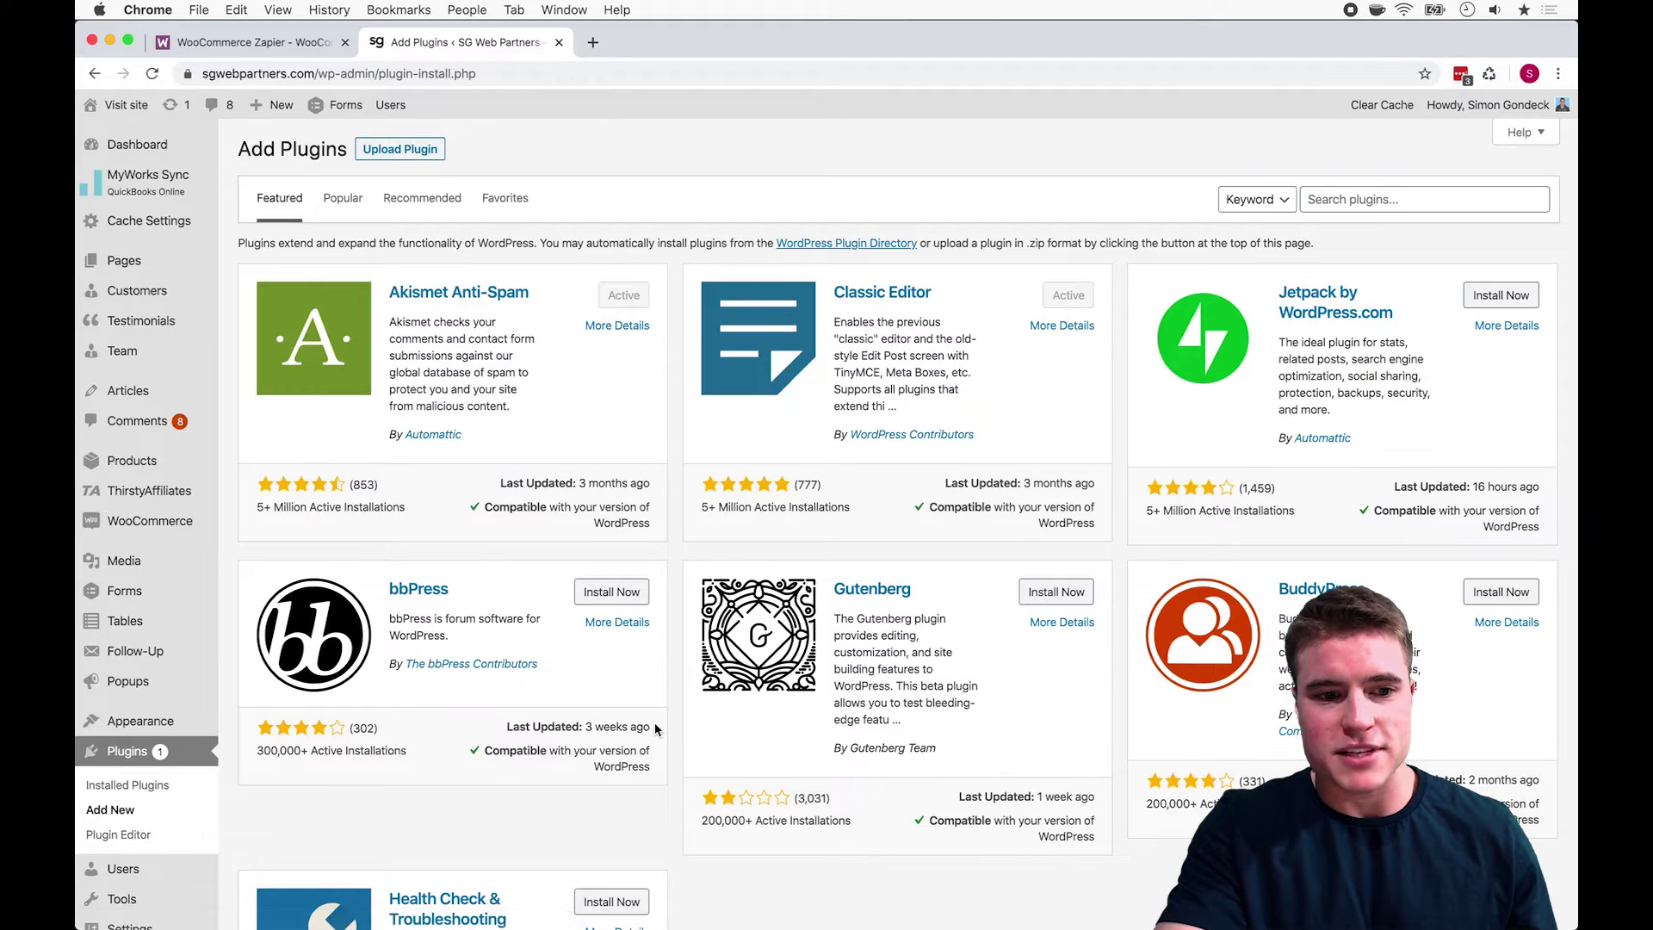
click(398, 151)
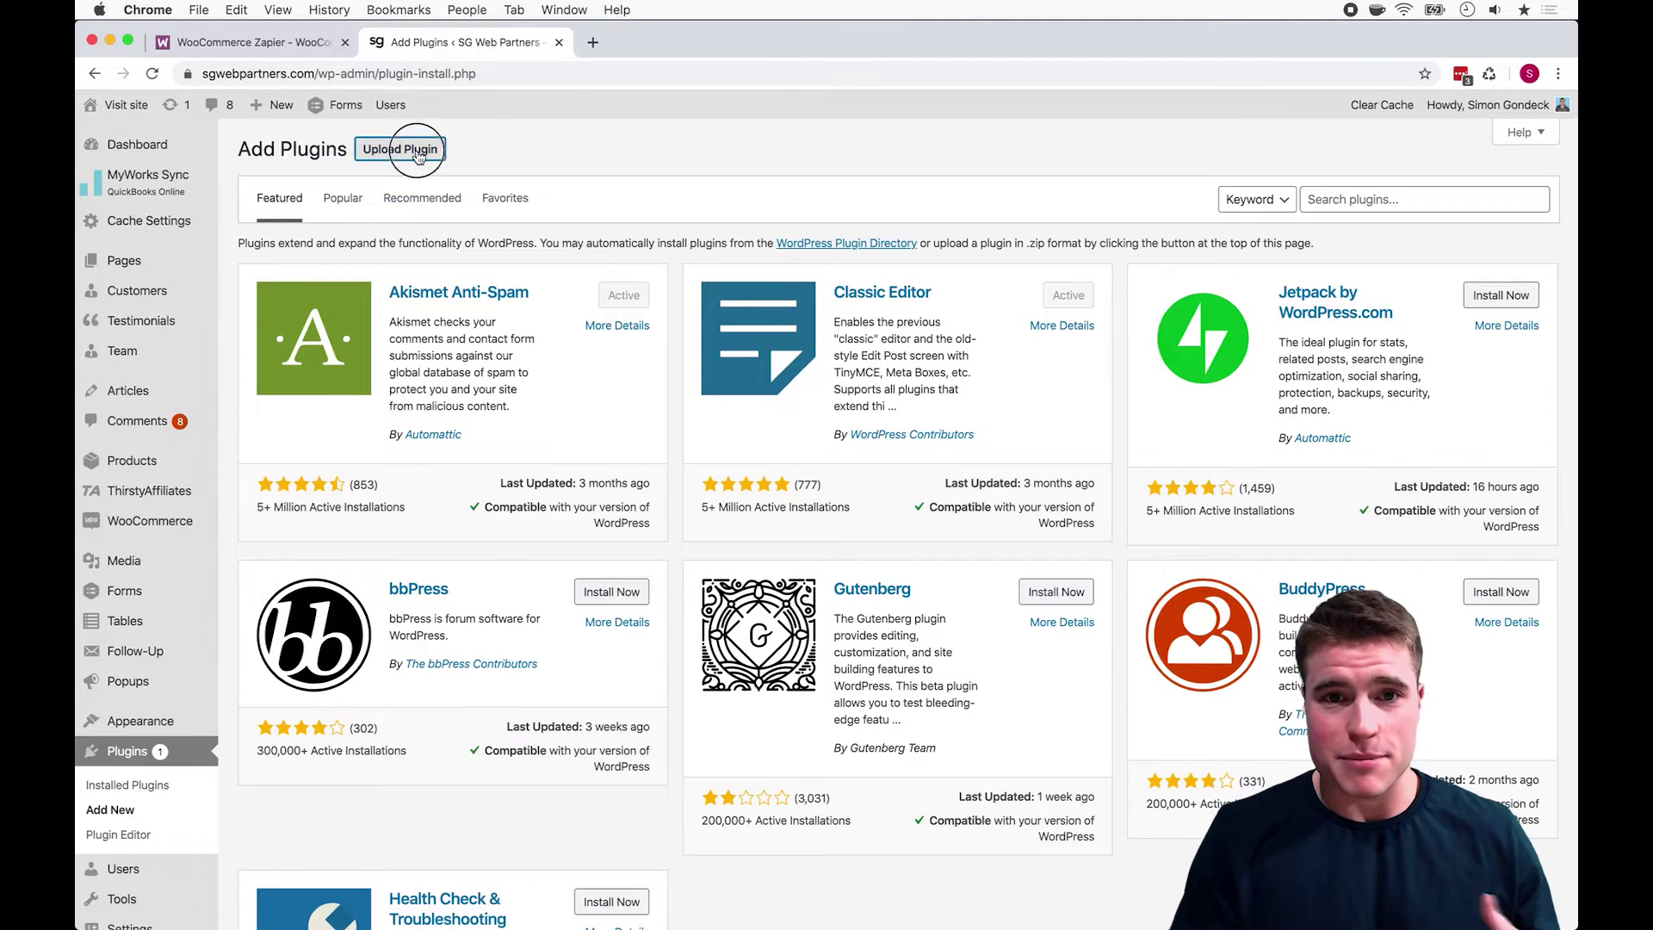
Step: Upload woocommerce-zapier.zip, install it and activate the plugin
click(784, 305)
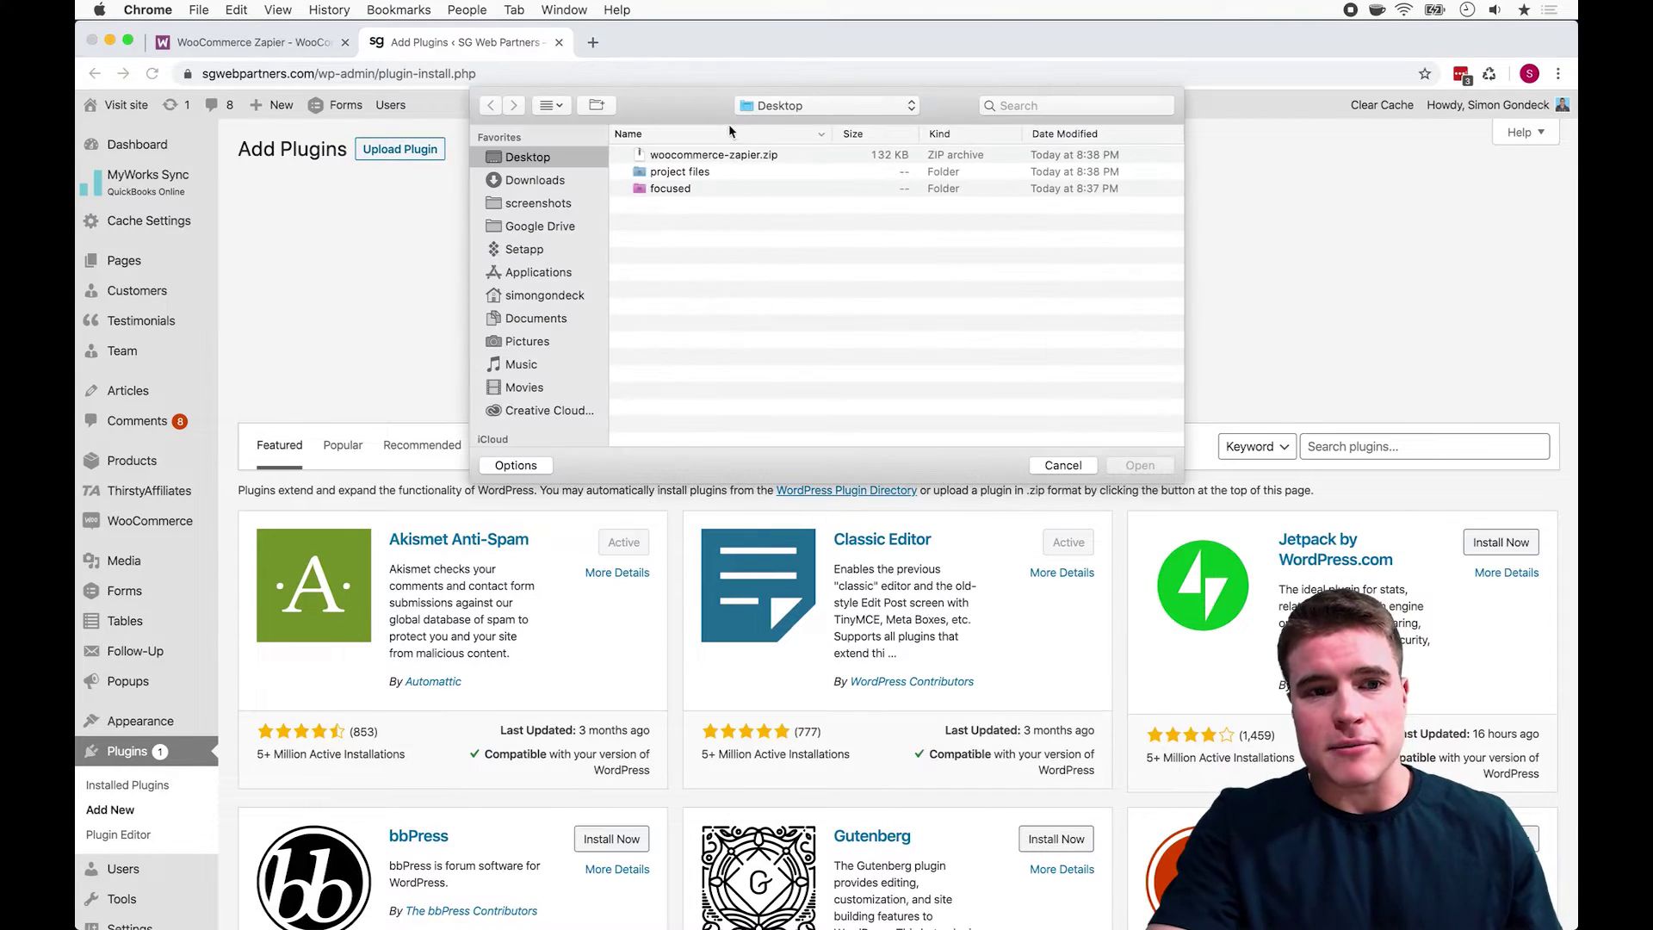
click(733, 155)
key(Return)
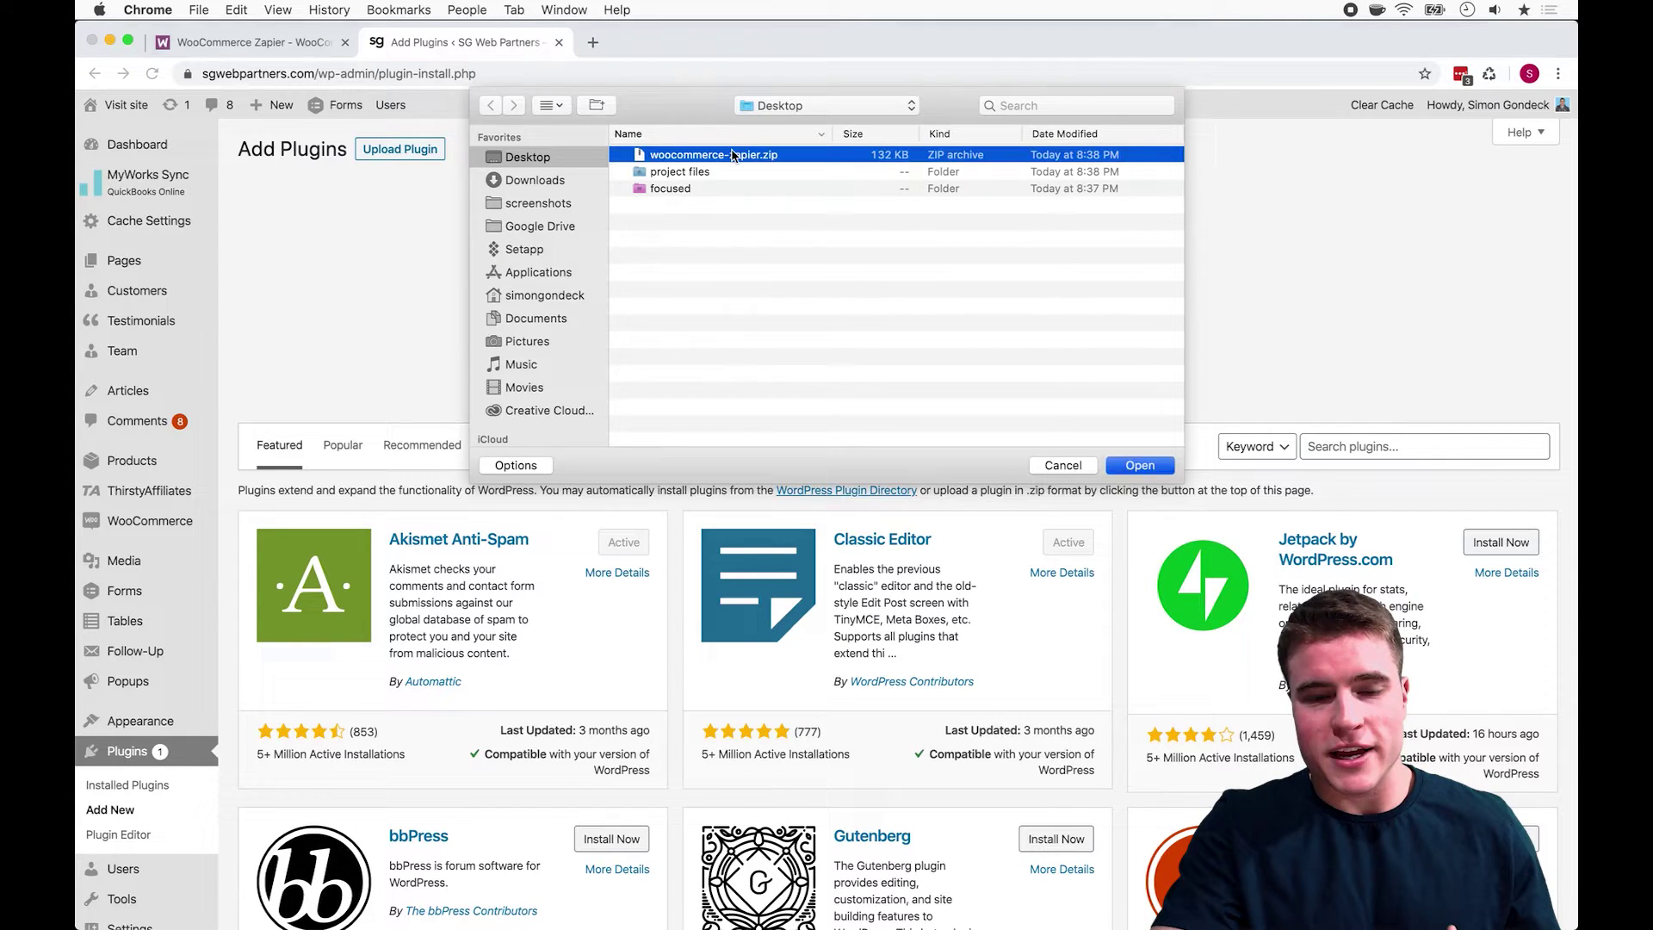
click(1004, 318)
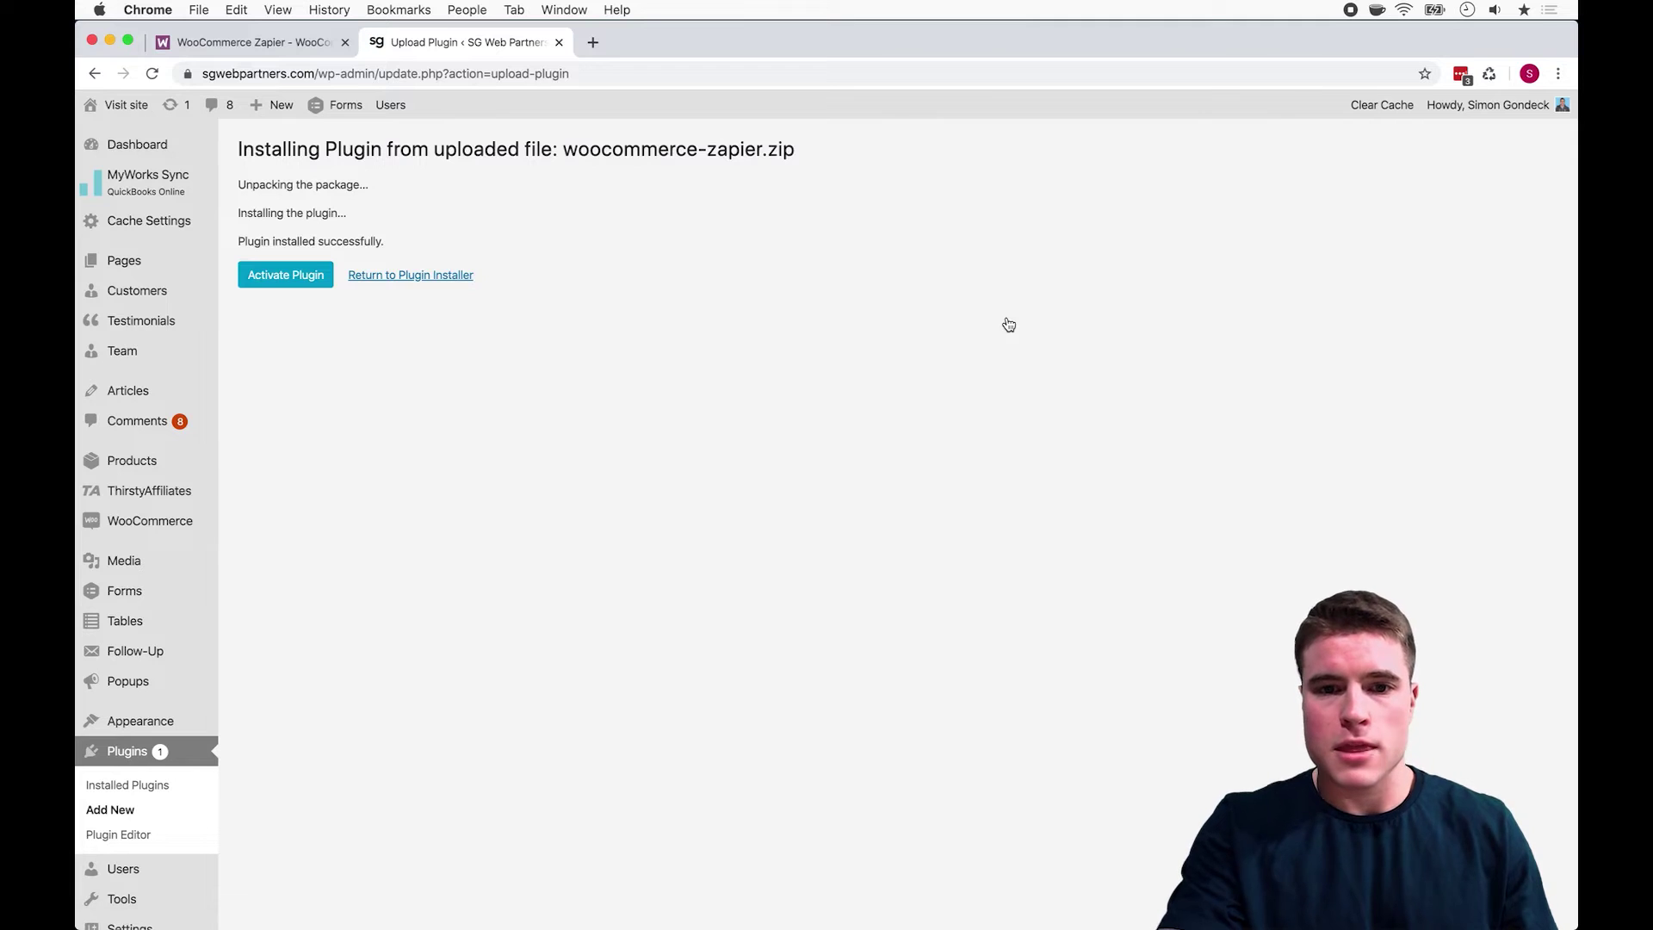
click(289, 288)
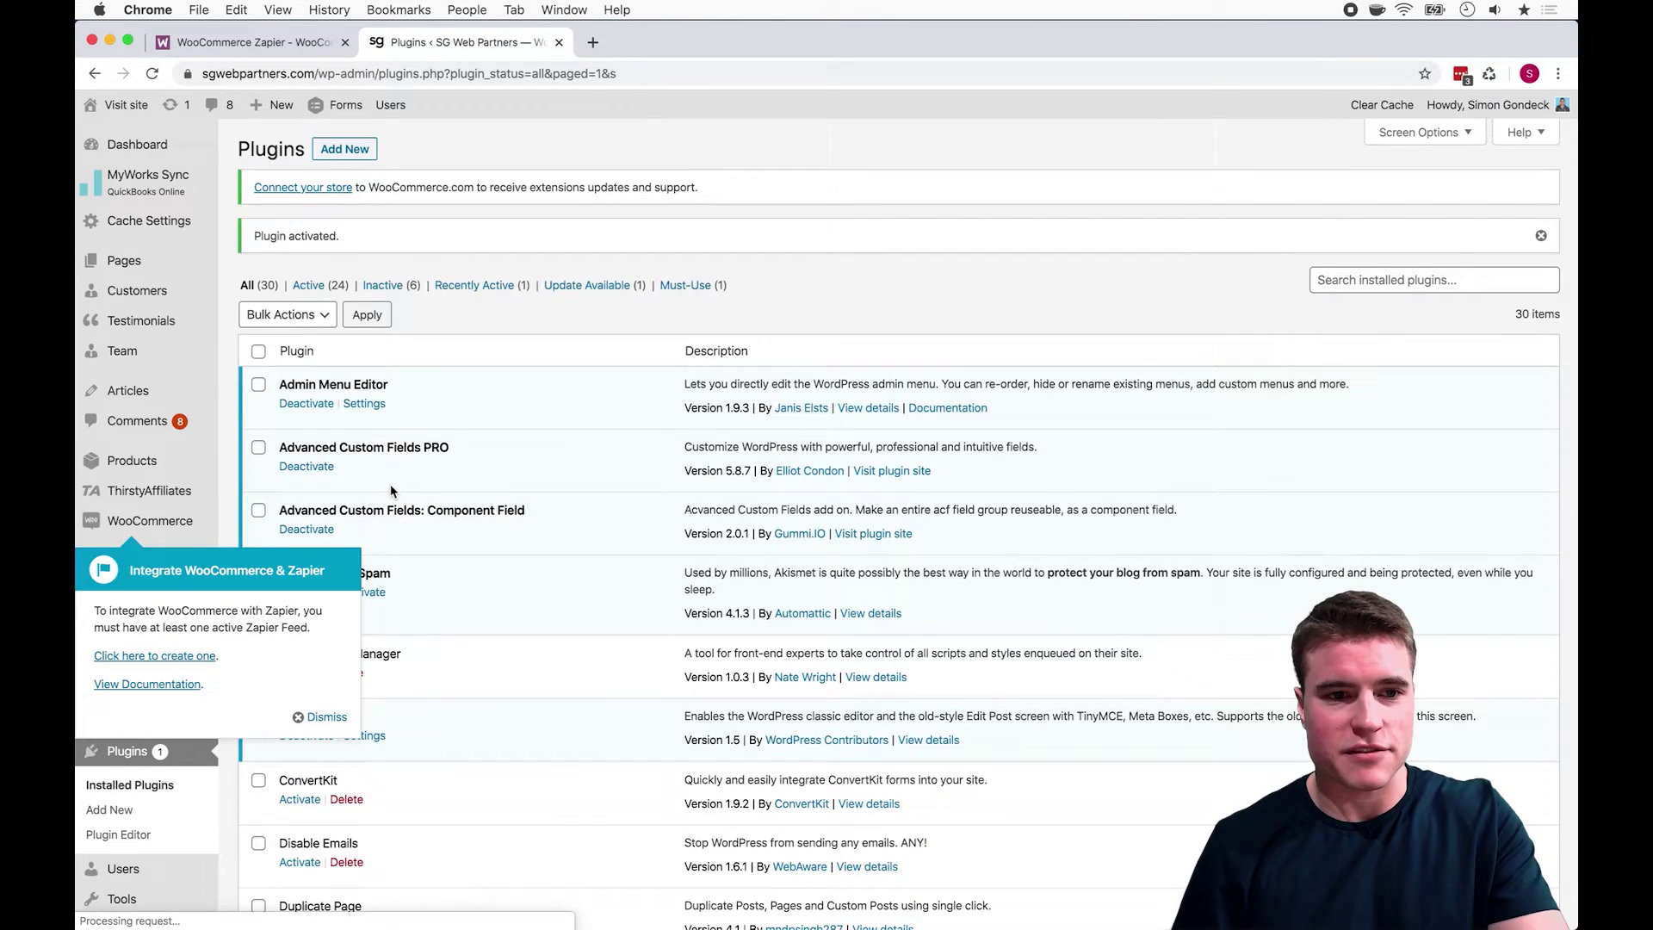
Step: Dismiss the integration notice and add a new feed under WooCommerce > Zapier Feeds
click(327, 718)
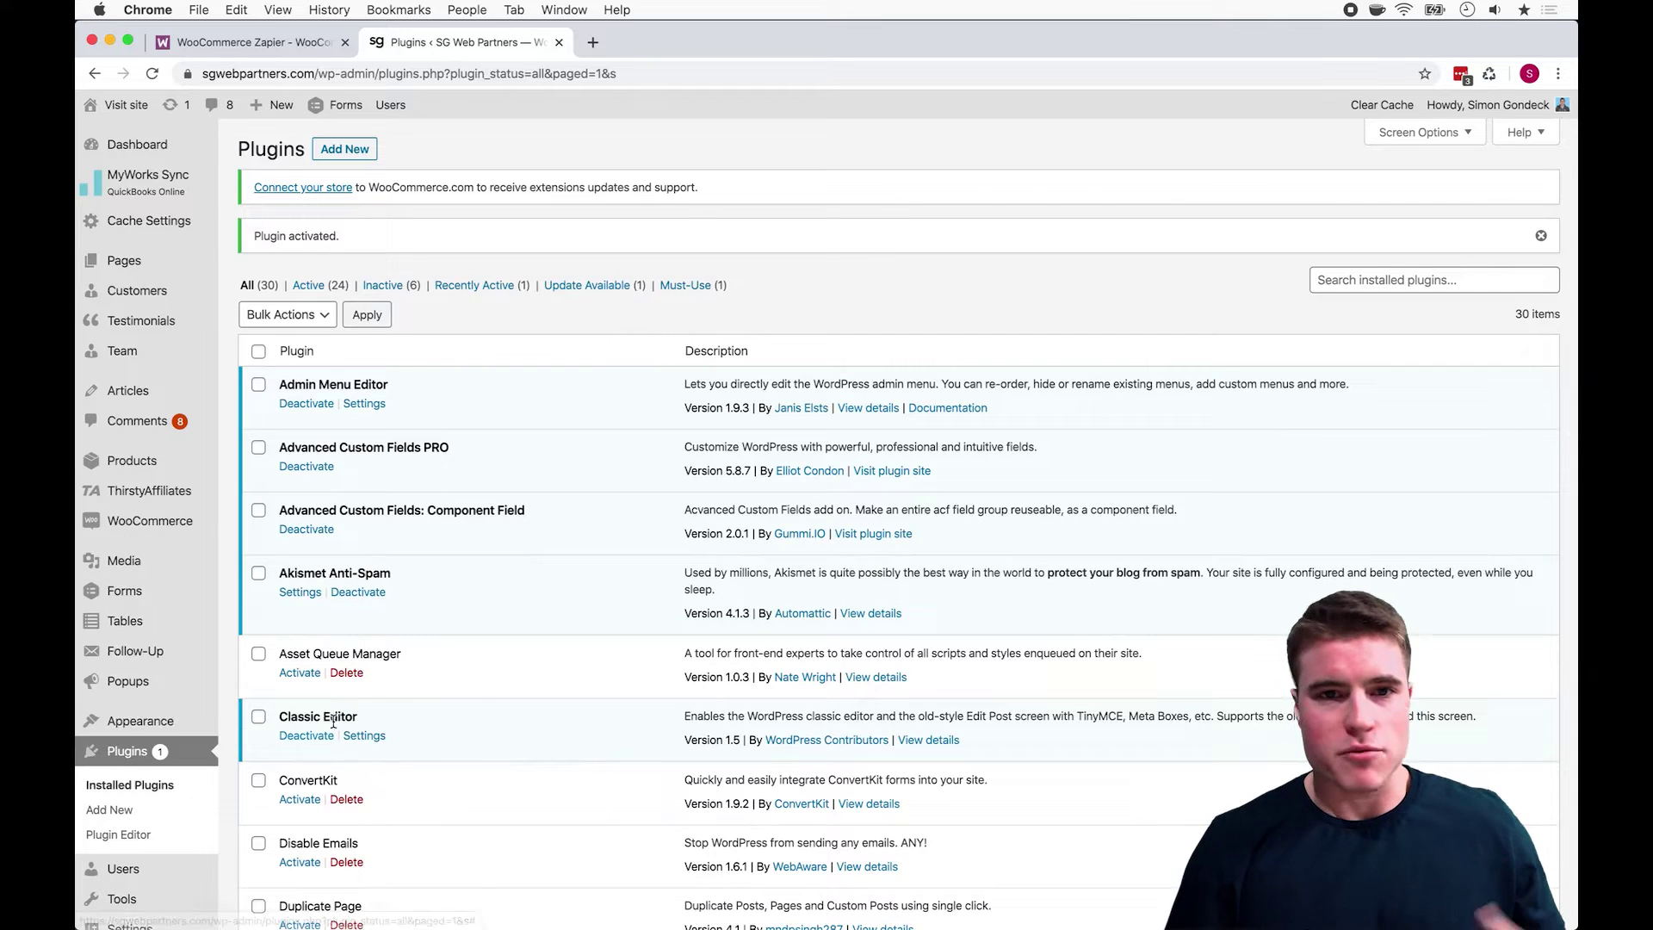
mouse_move(189, 520)
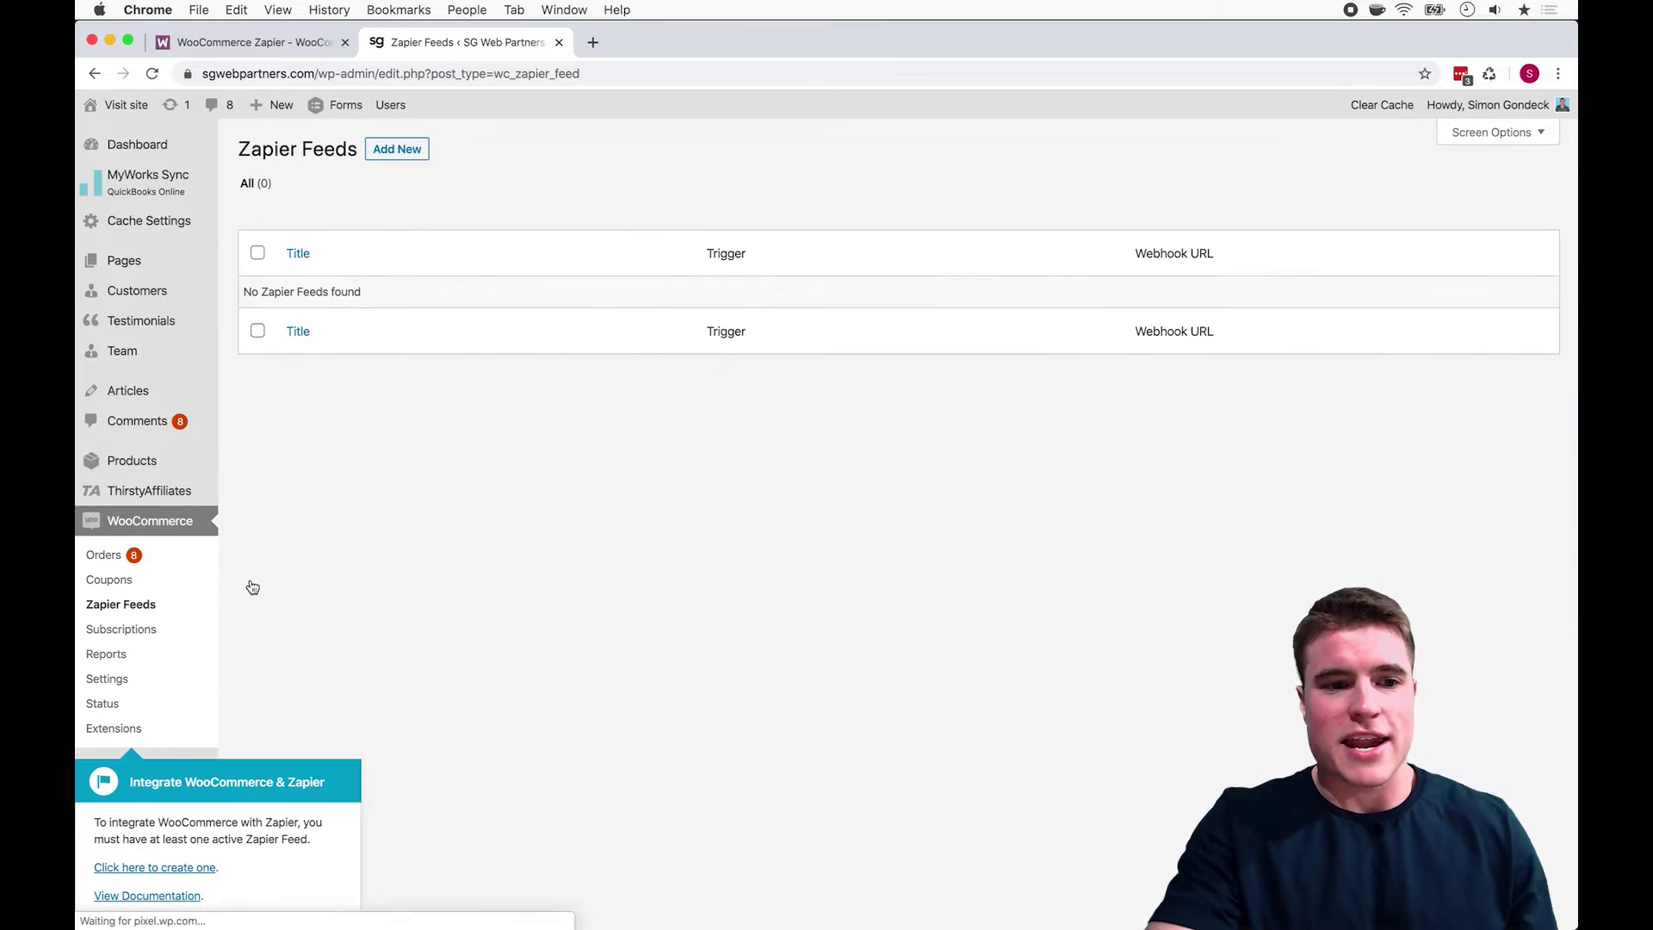
click(412, 161)
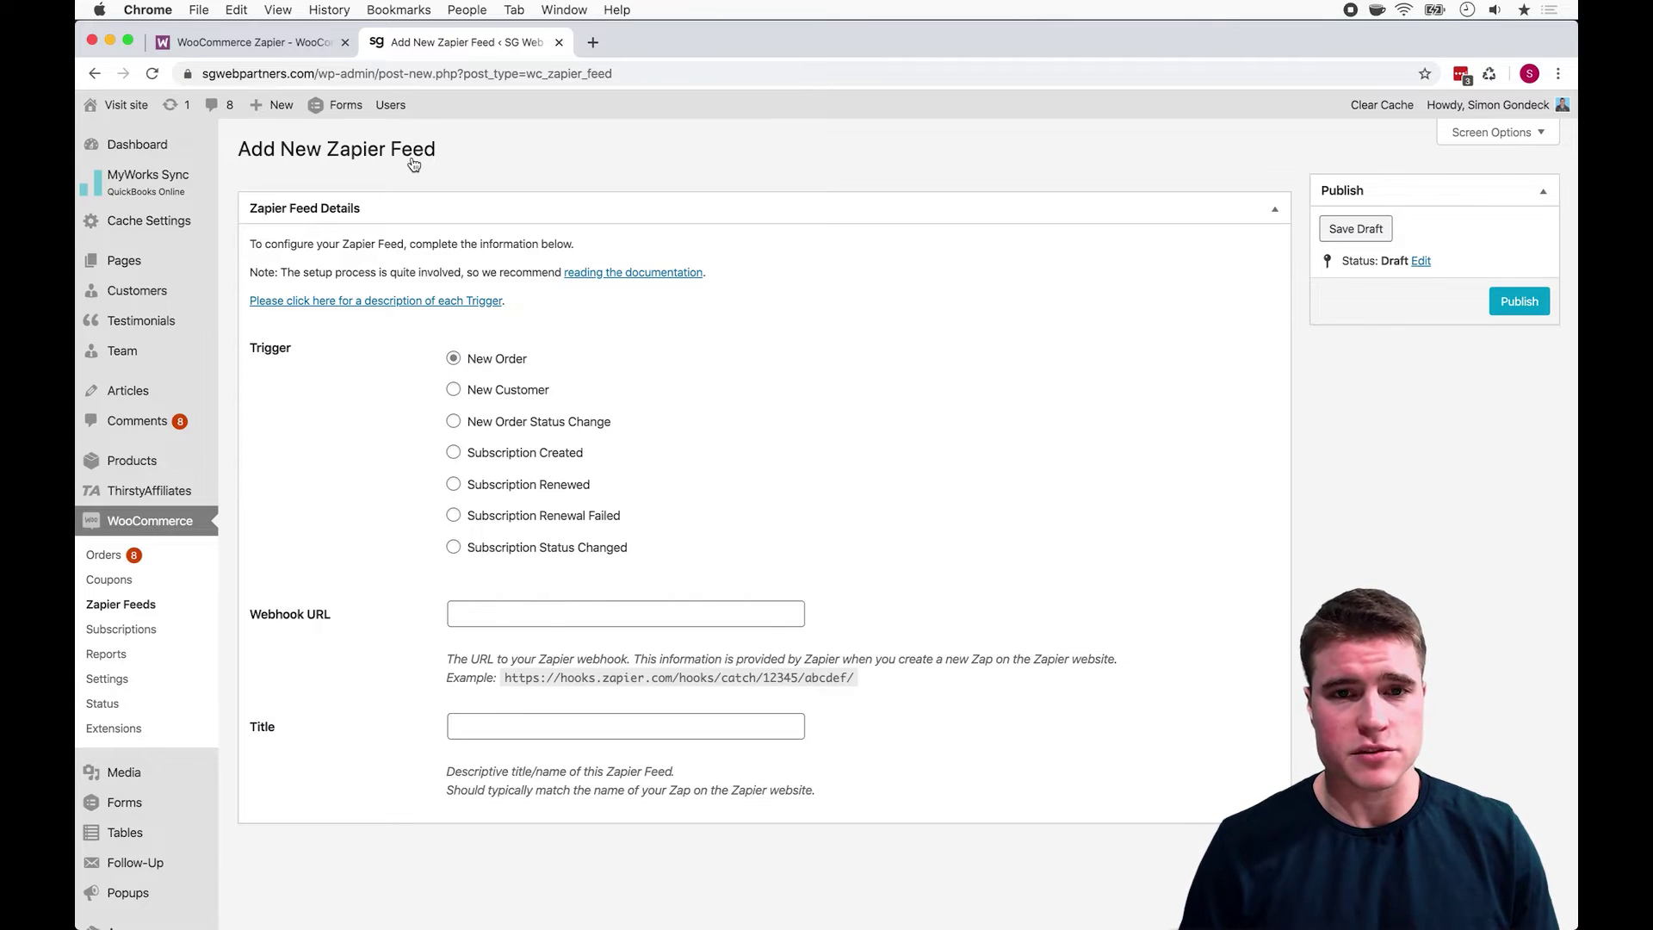
Step: Open zapier.com in a new tab and load its login page
key(super+t)
text(zapier)
key(Return)
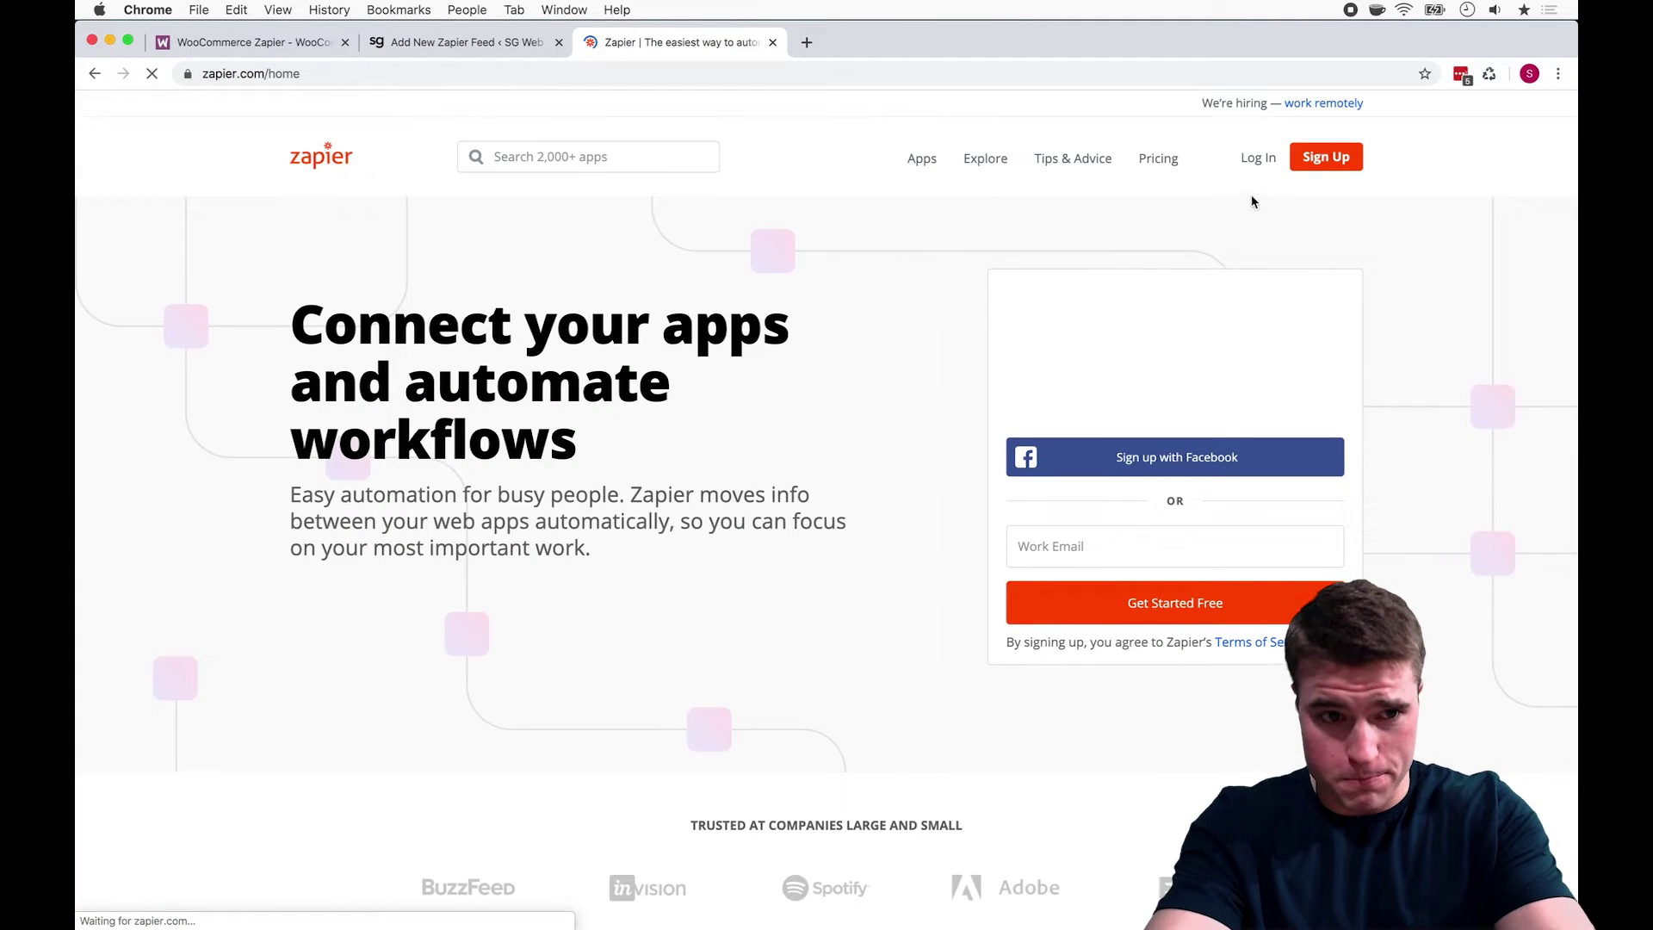
click(1259, 159)
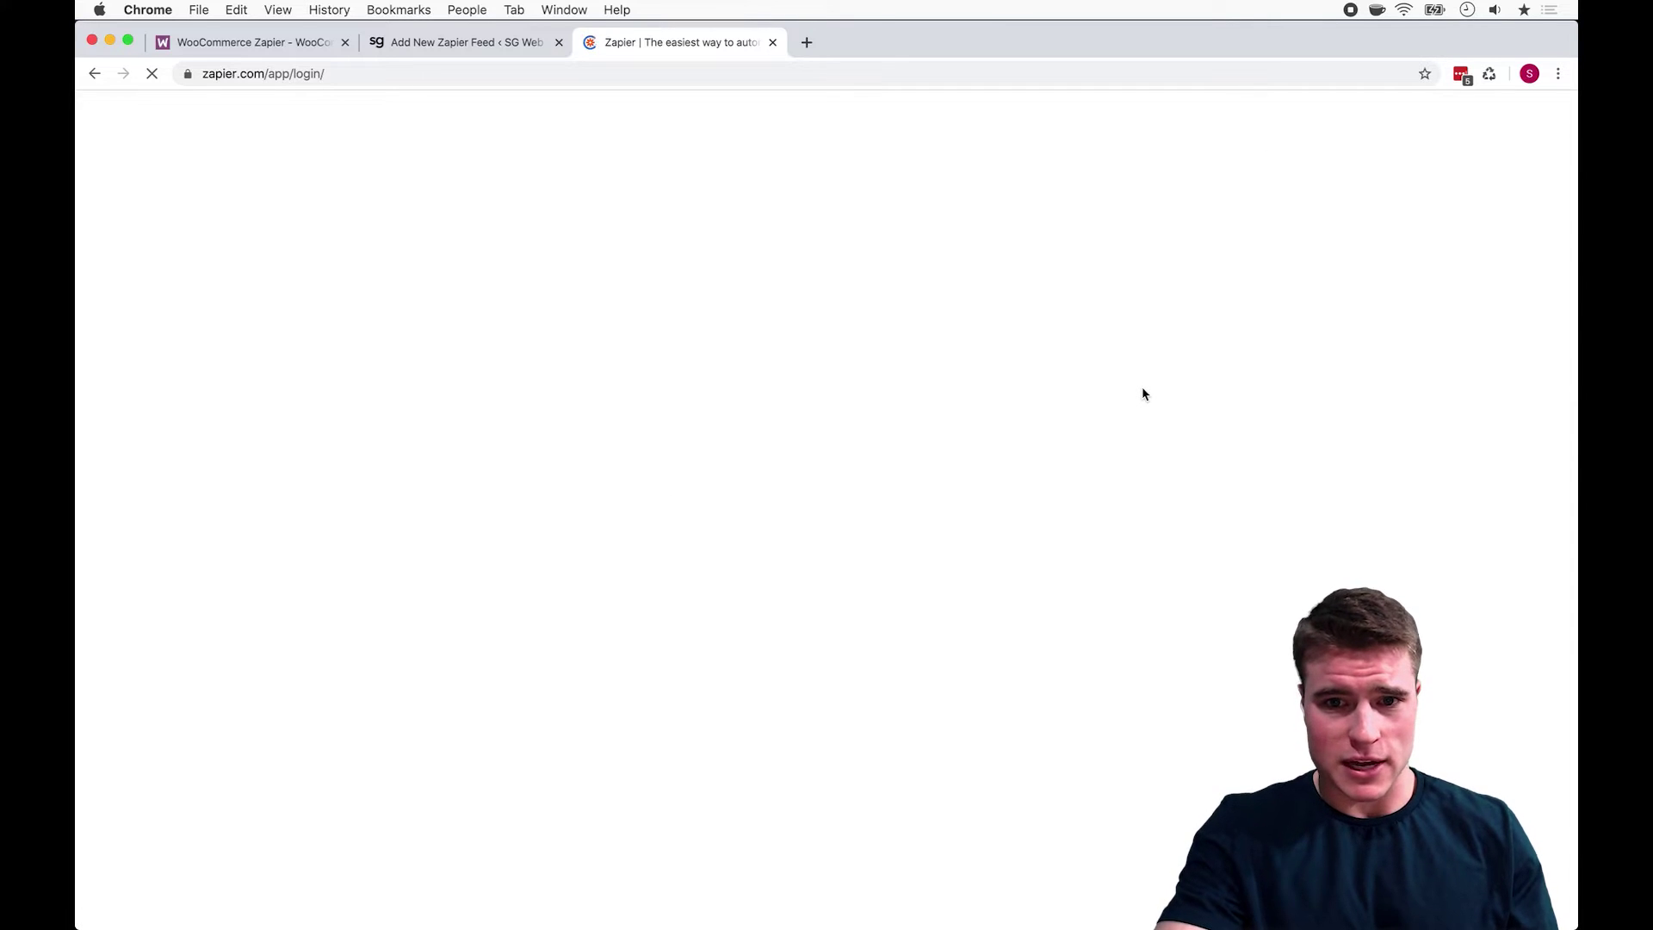
click(883, 71)
key(Return)
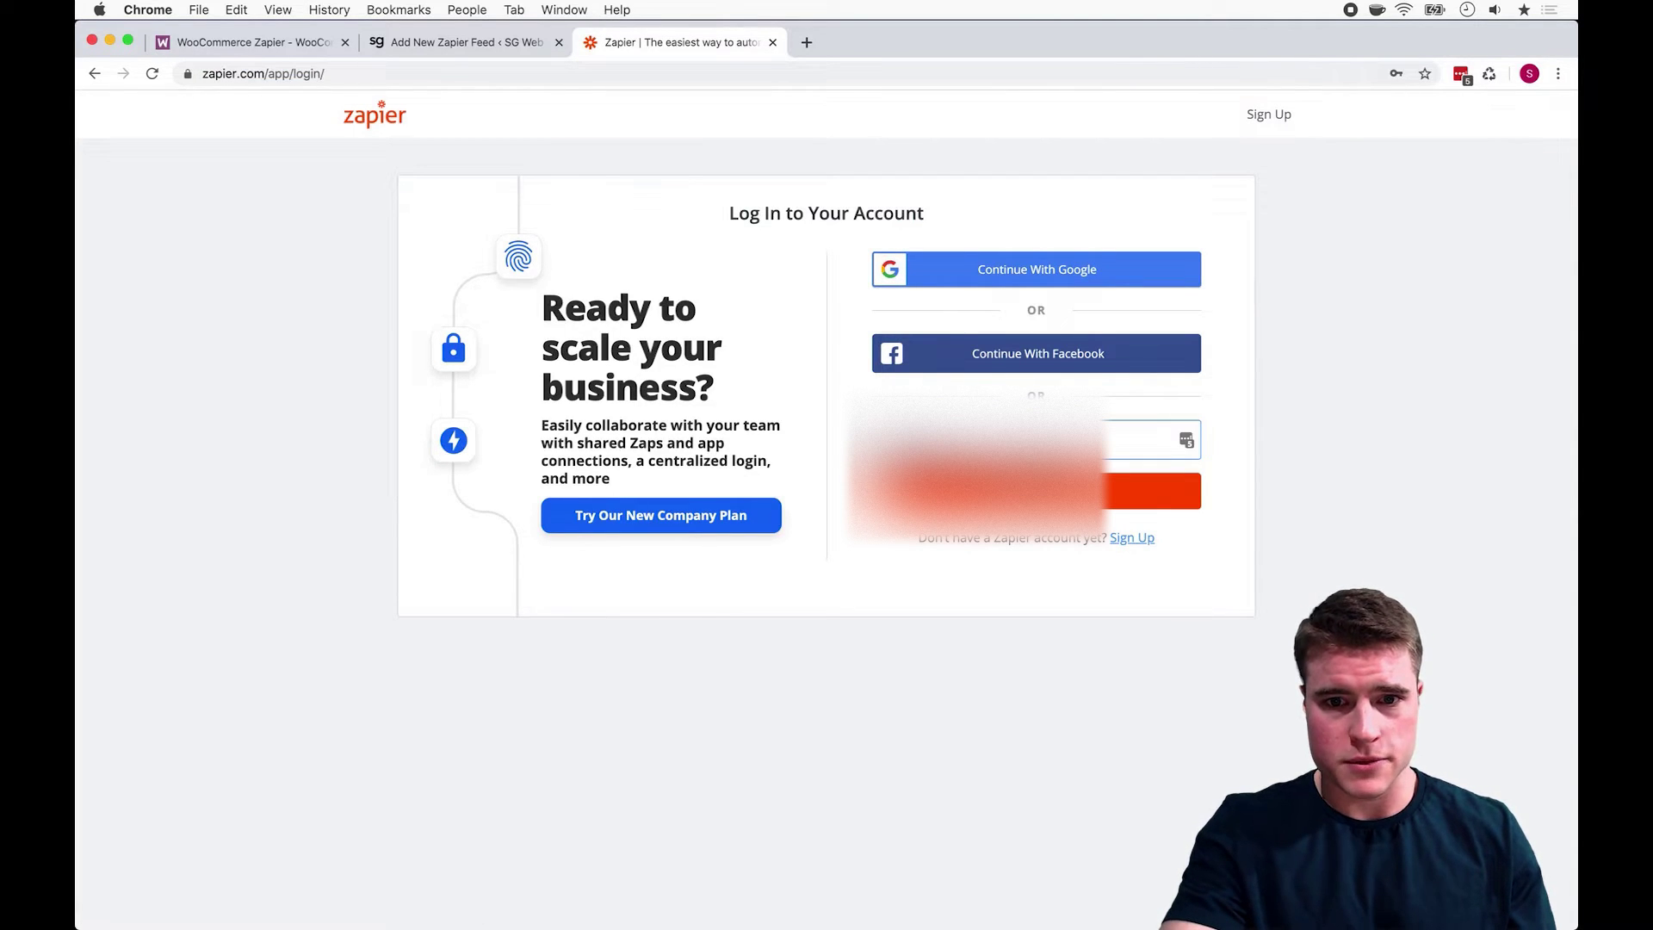
Step: Enter the account email, fill the password from a saved login and sign in
key(Return)
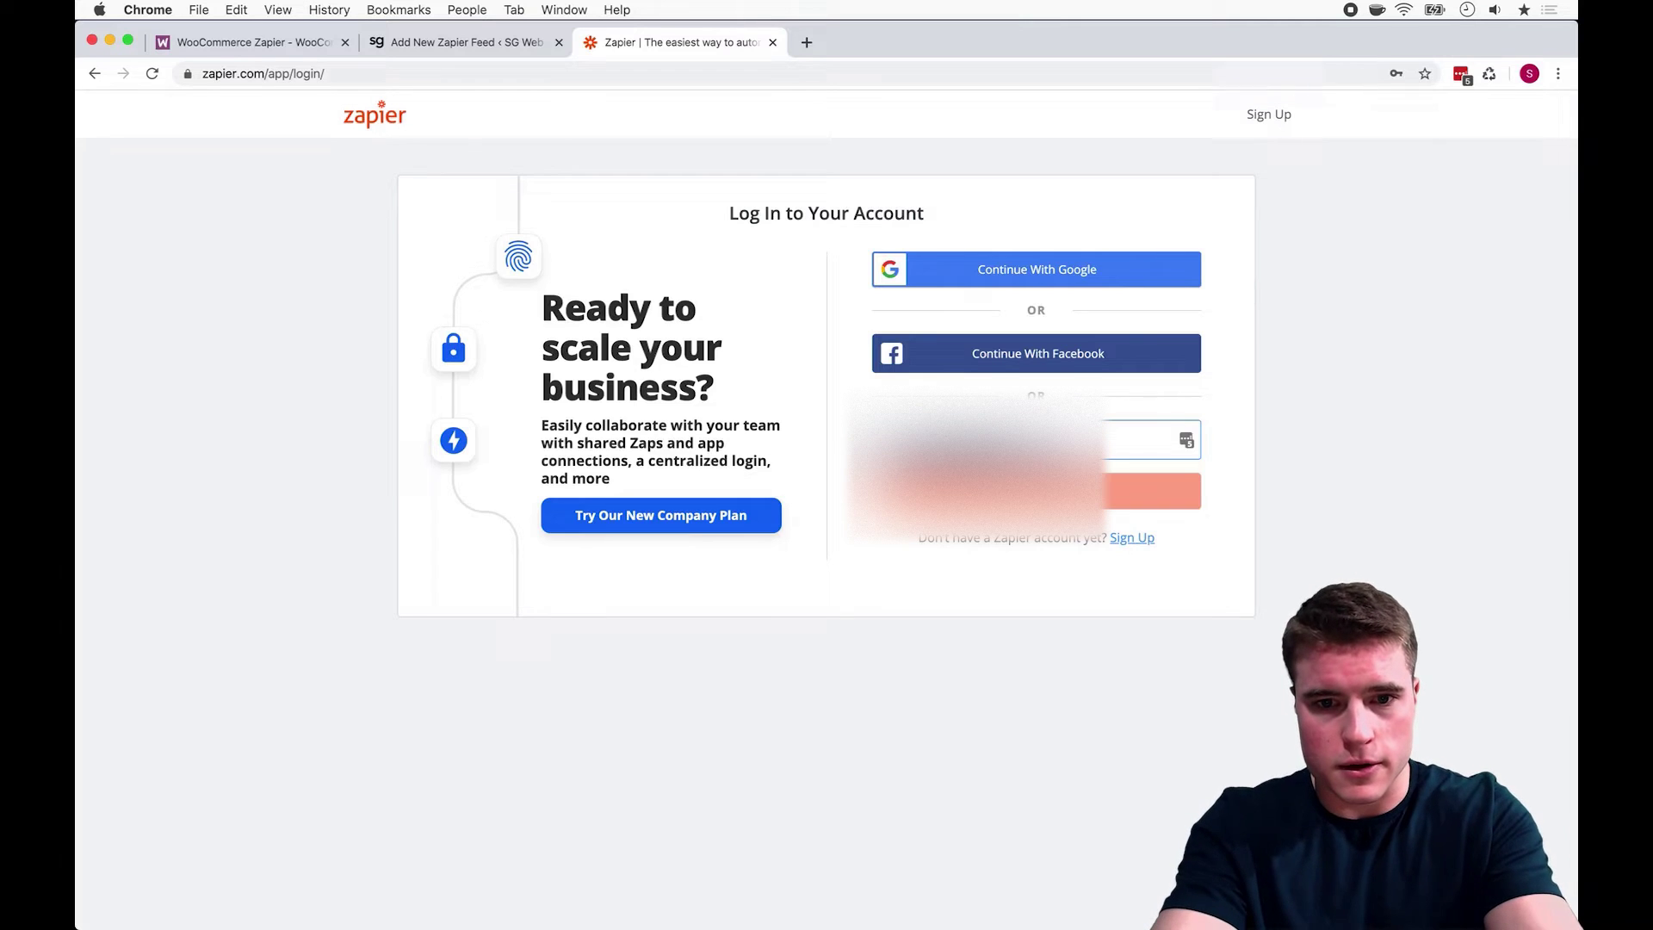
click(1018, 367)
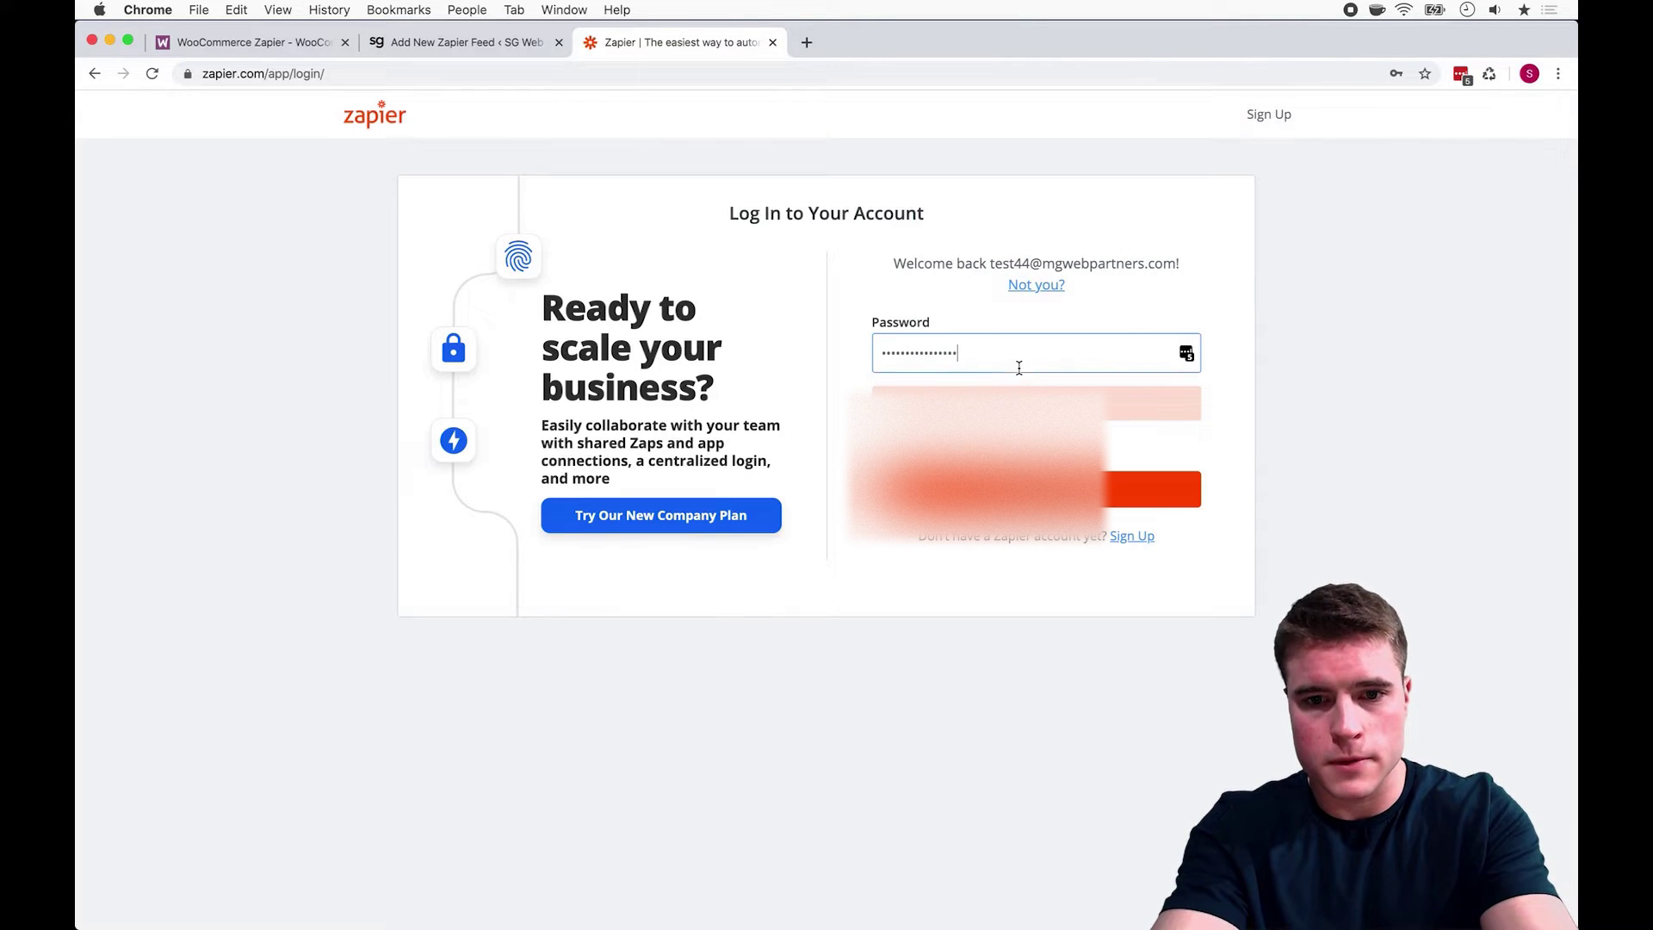
click(1188, 354)
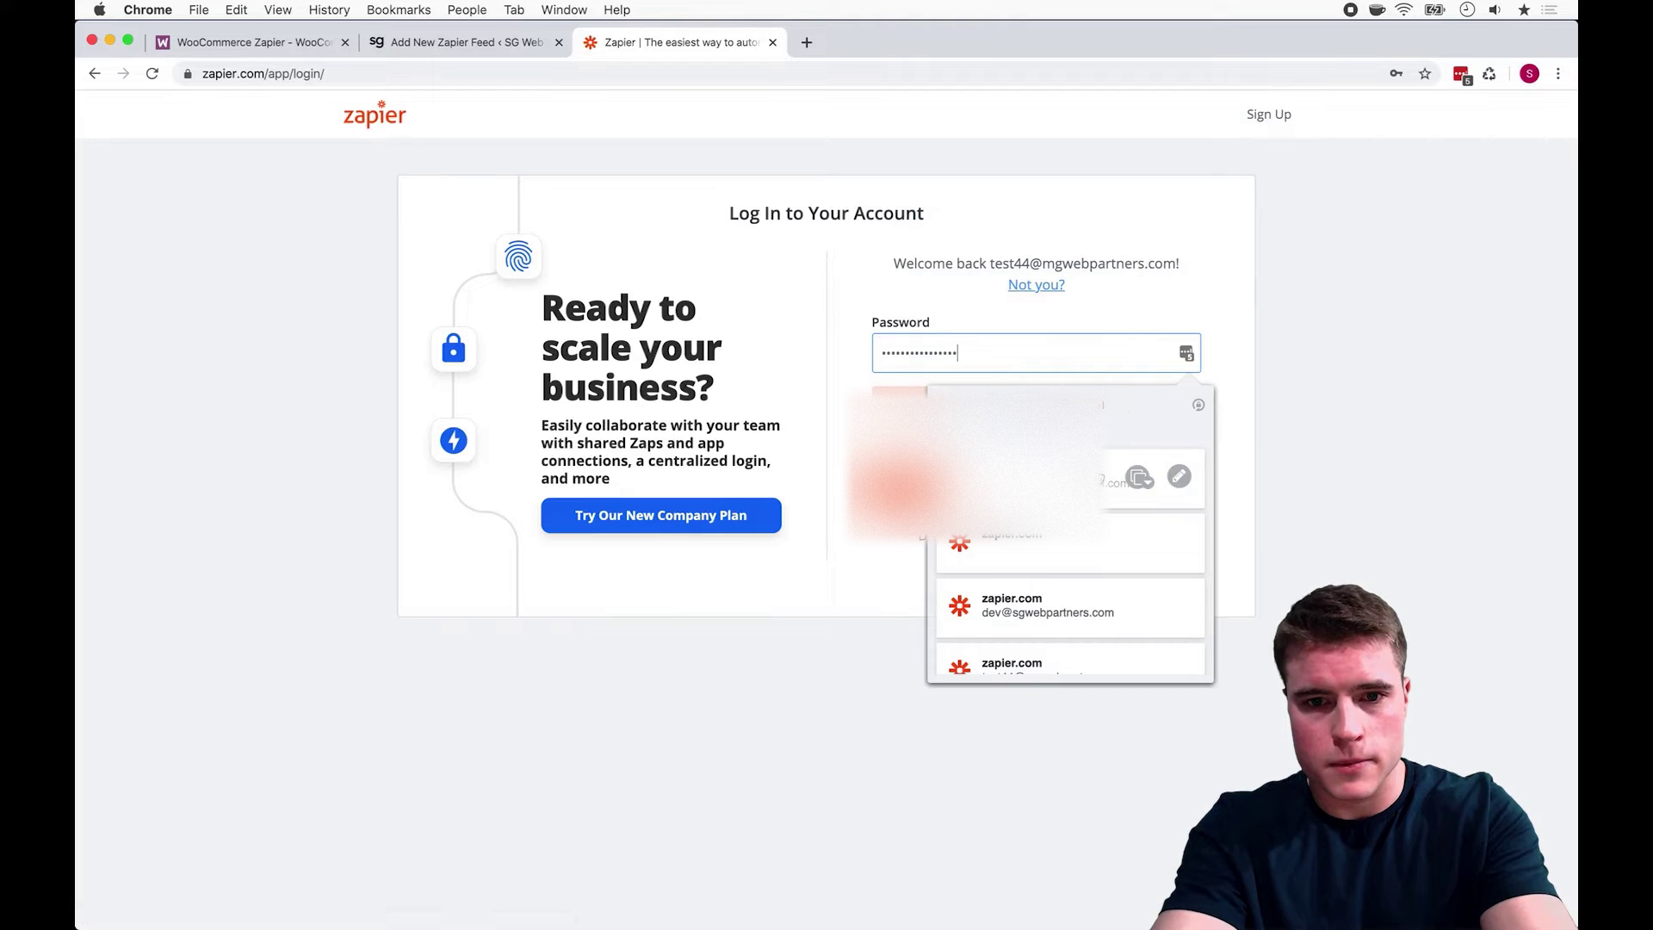
click(1089, 584)
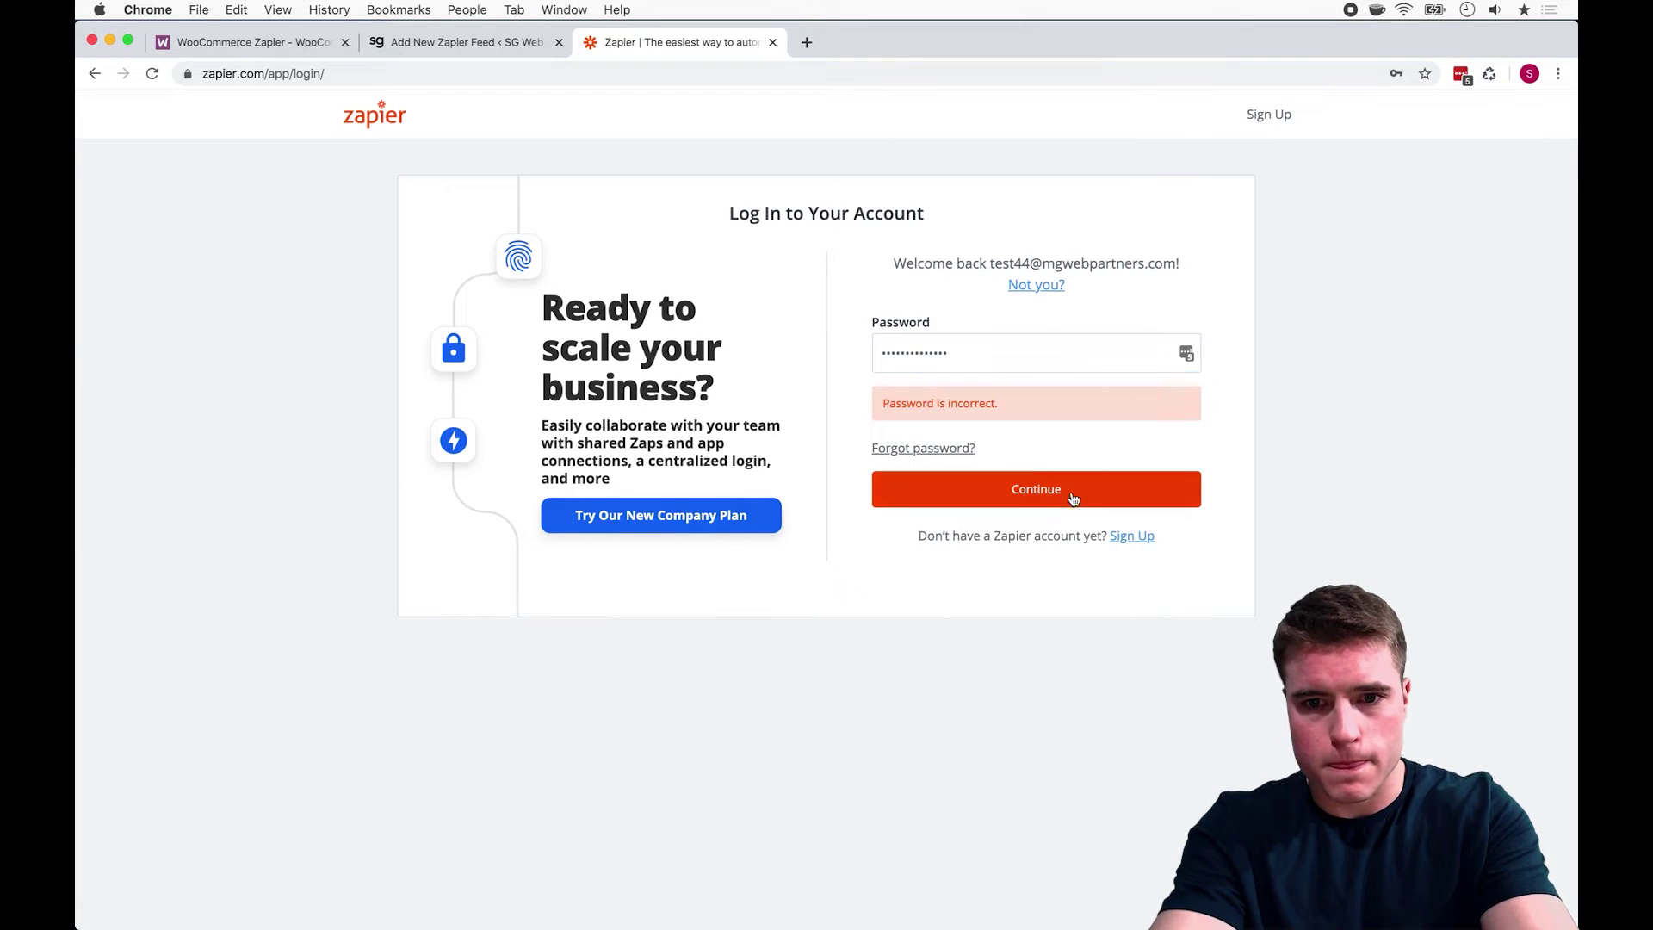
click(1072, 489)
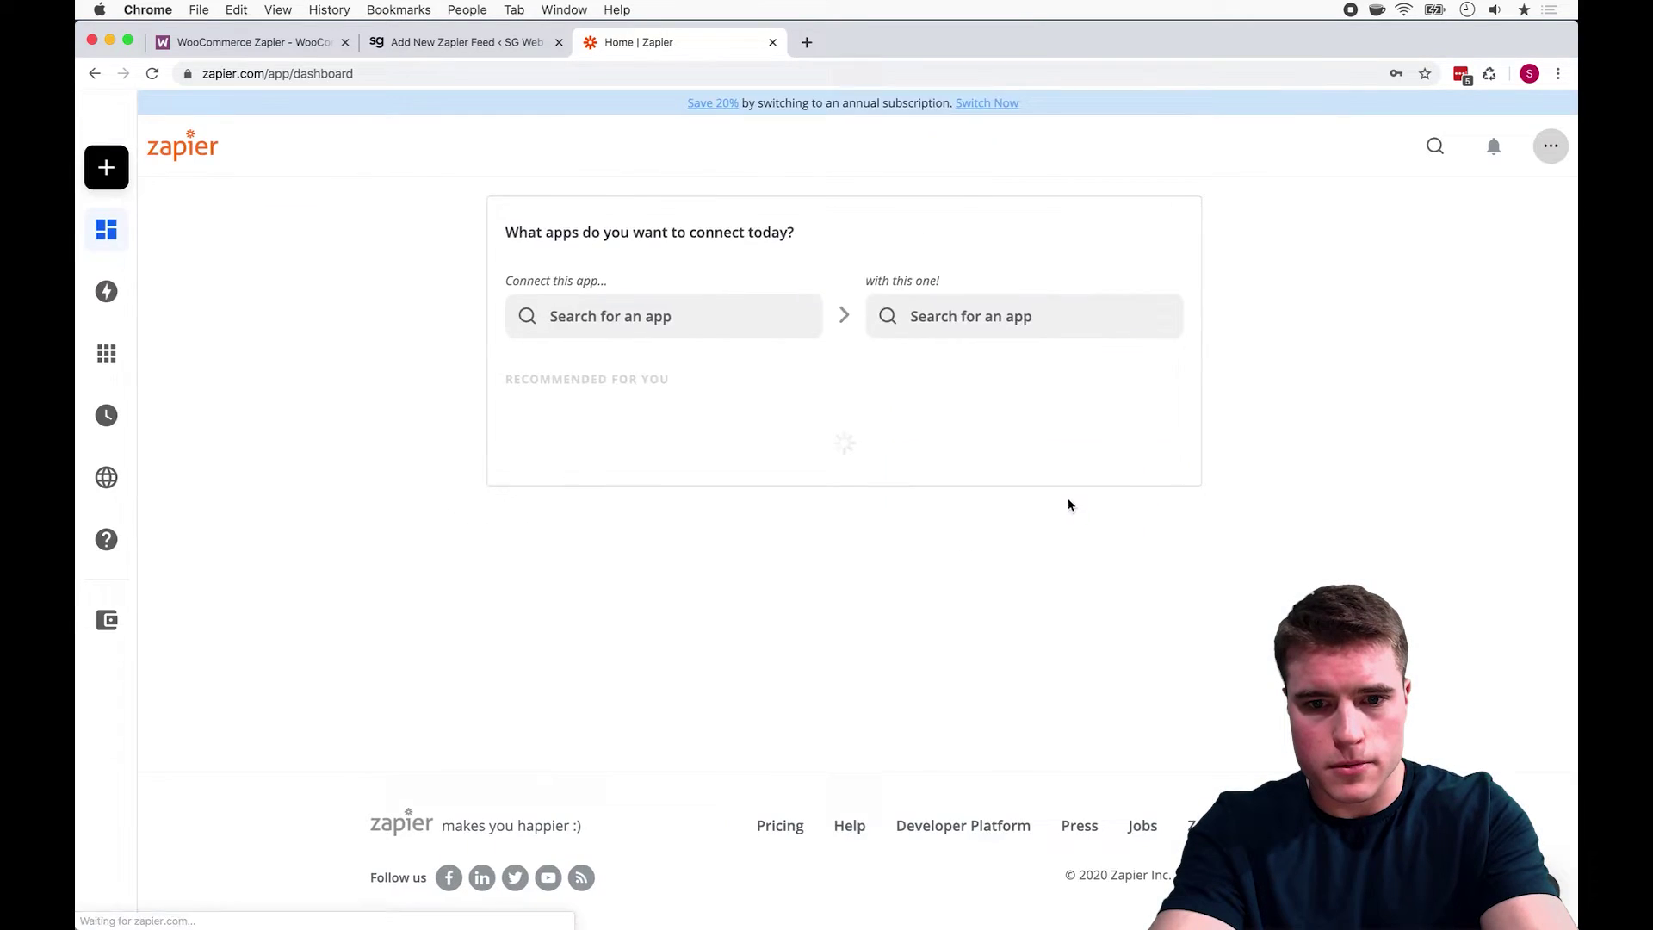
Step: Look over the existing Zaps and start creating a new Zap
mouse_move(182, 324)
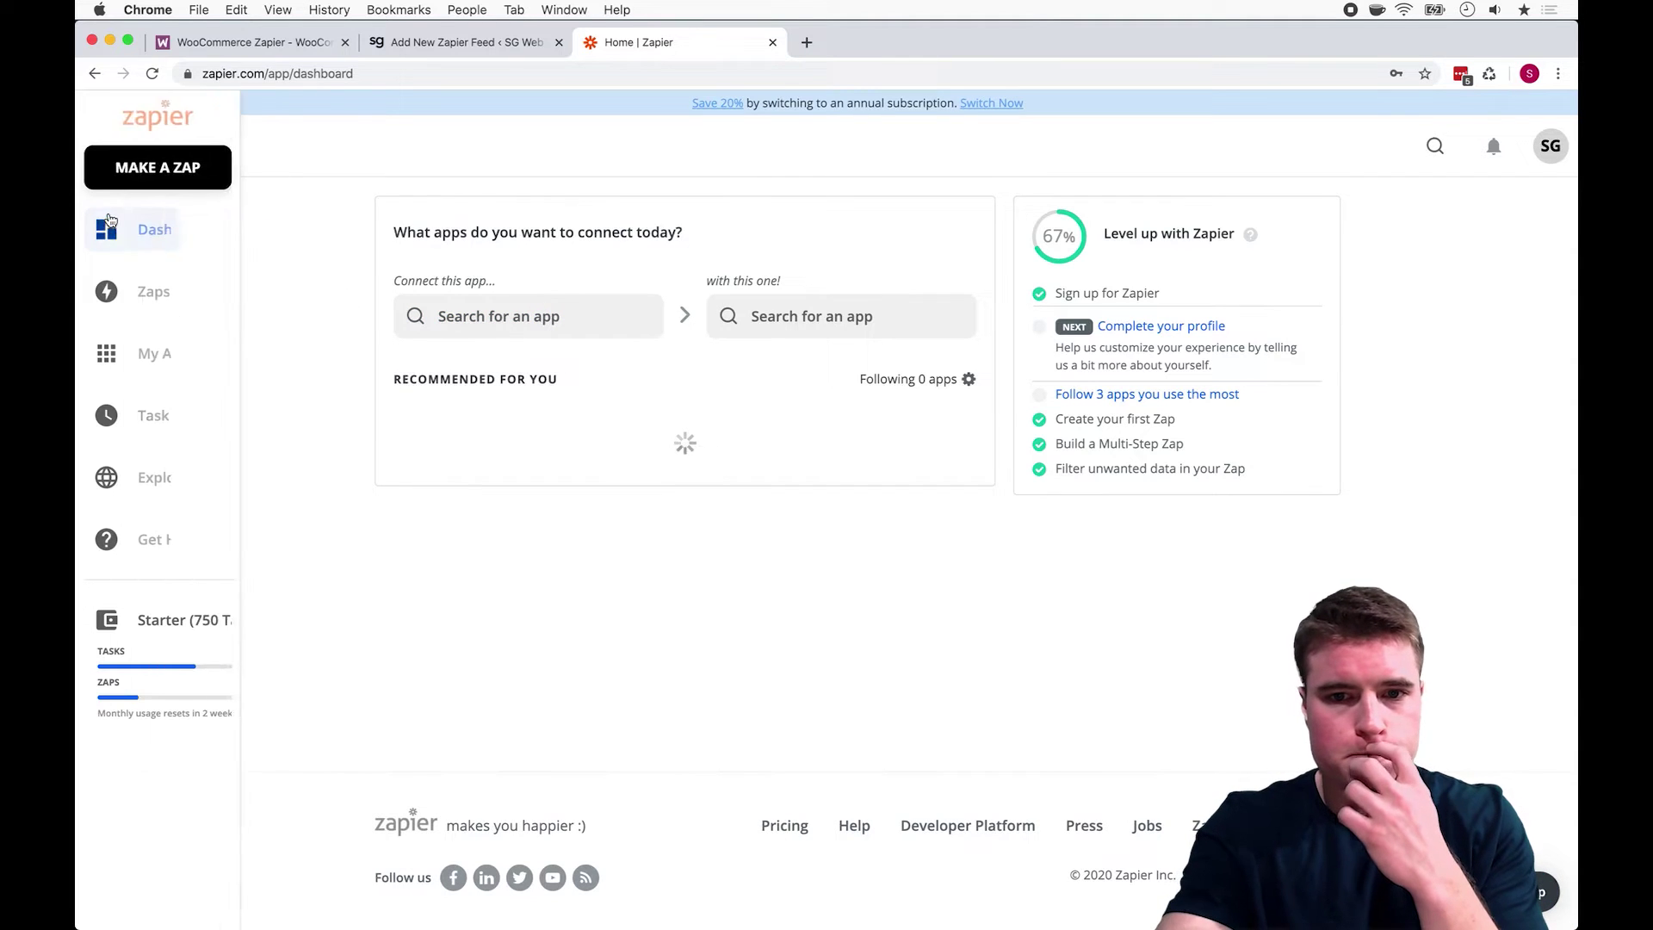
click(282, 307)
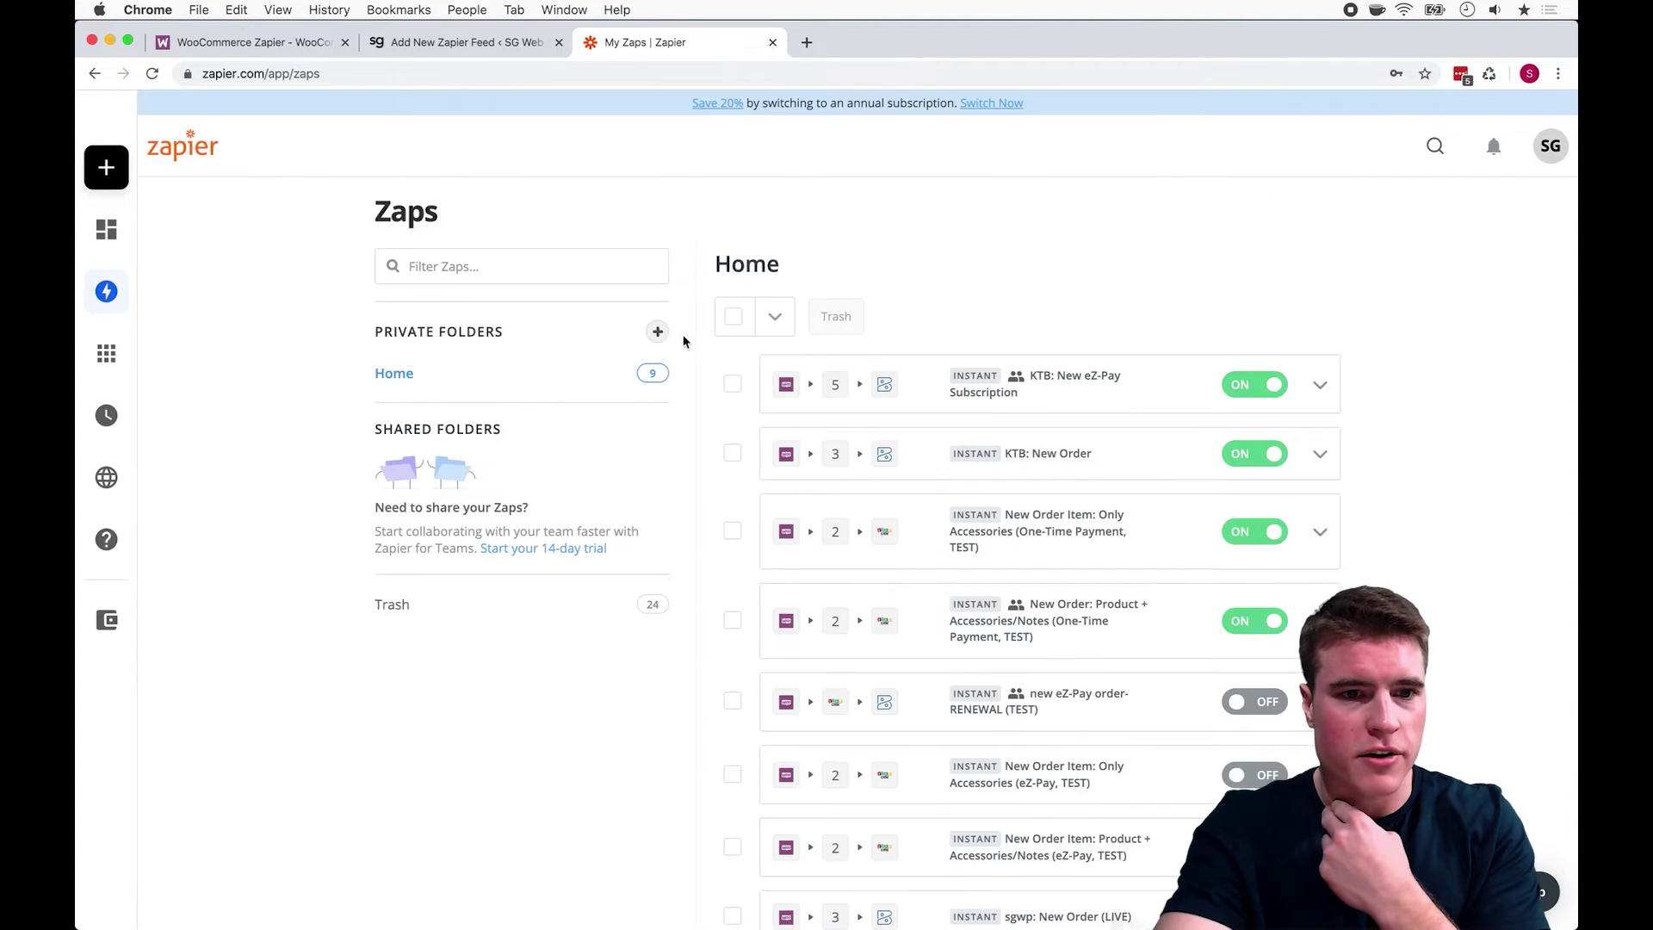
scroll(1310, 302, down, 4)
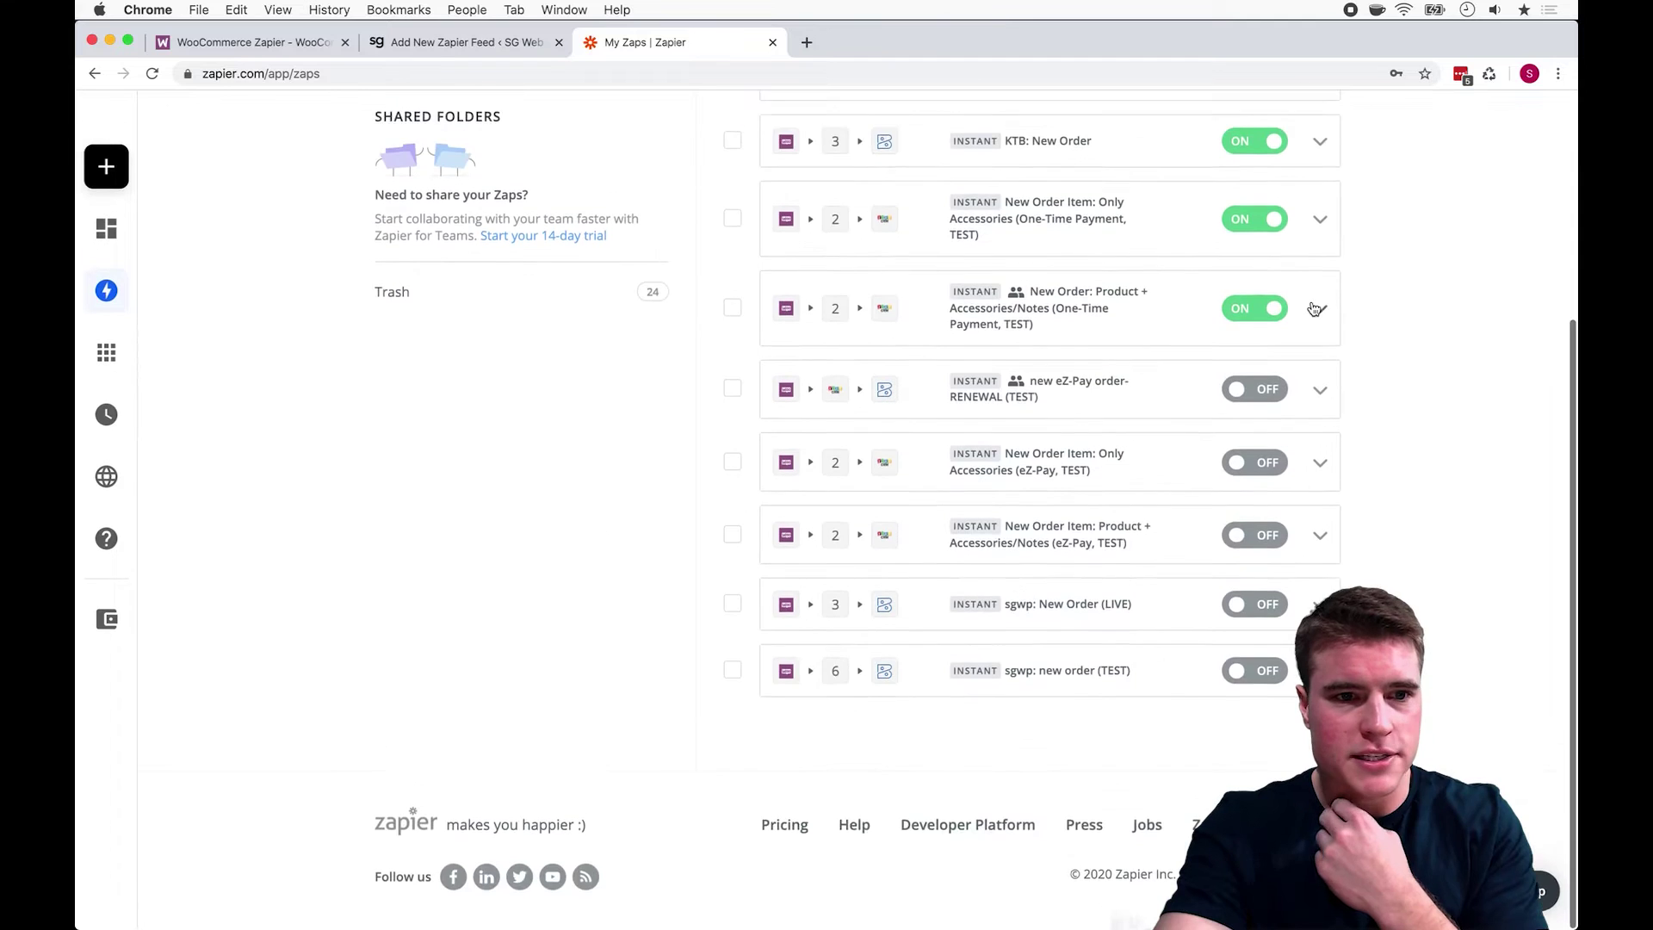
scroll(1307, 303, up, 4)
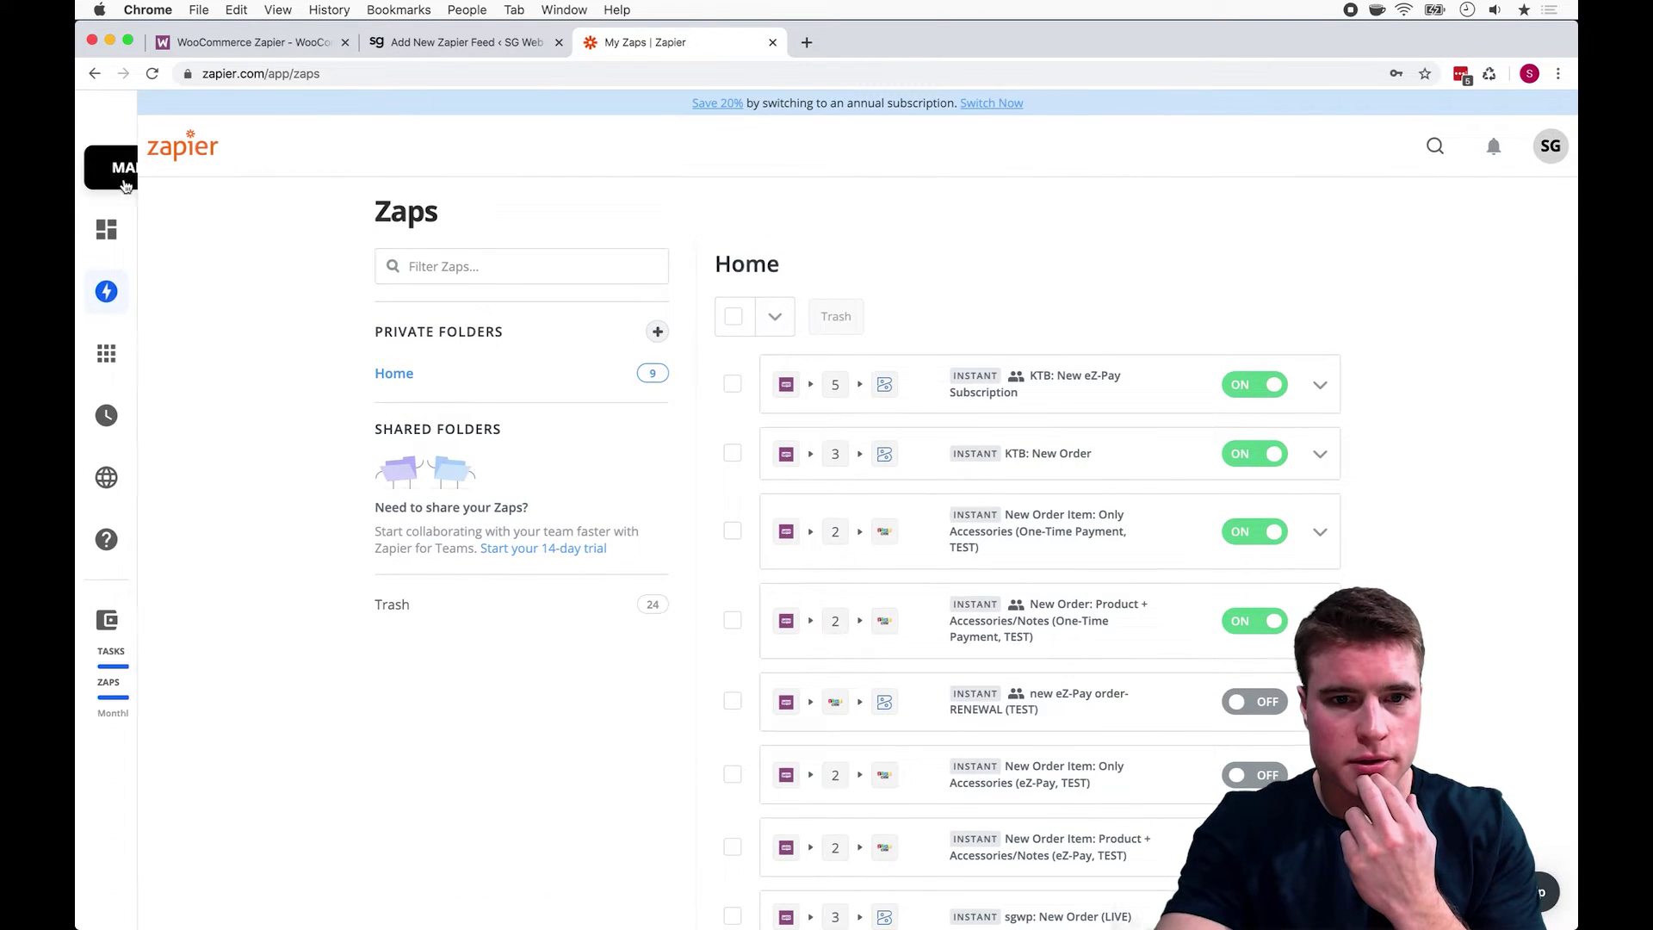
click(110, 173)
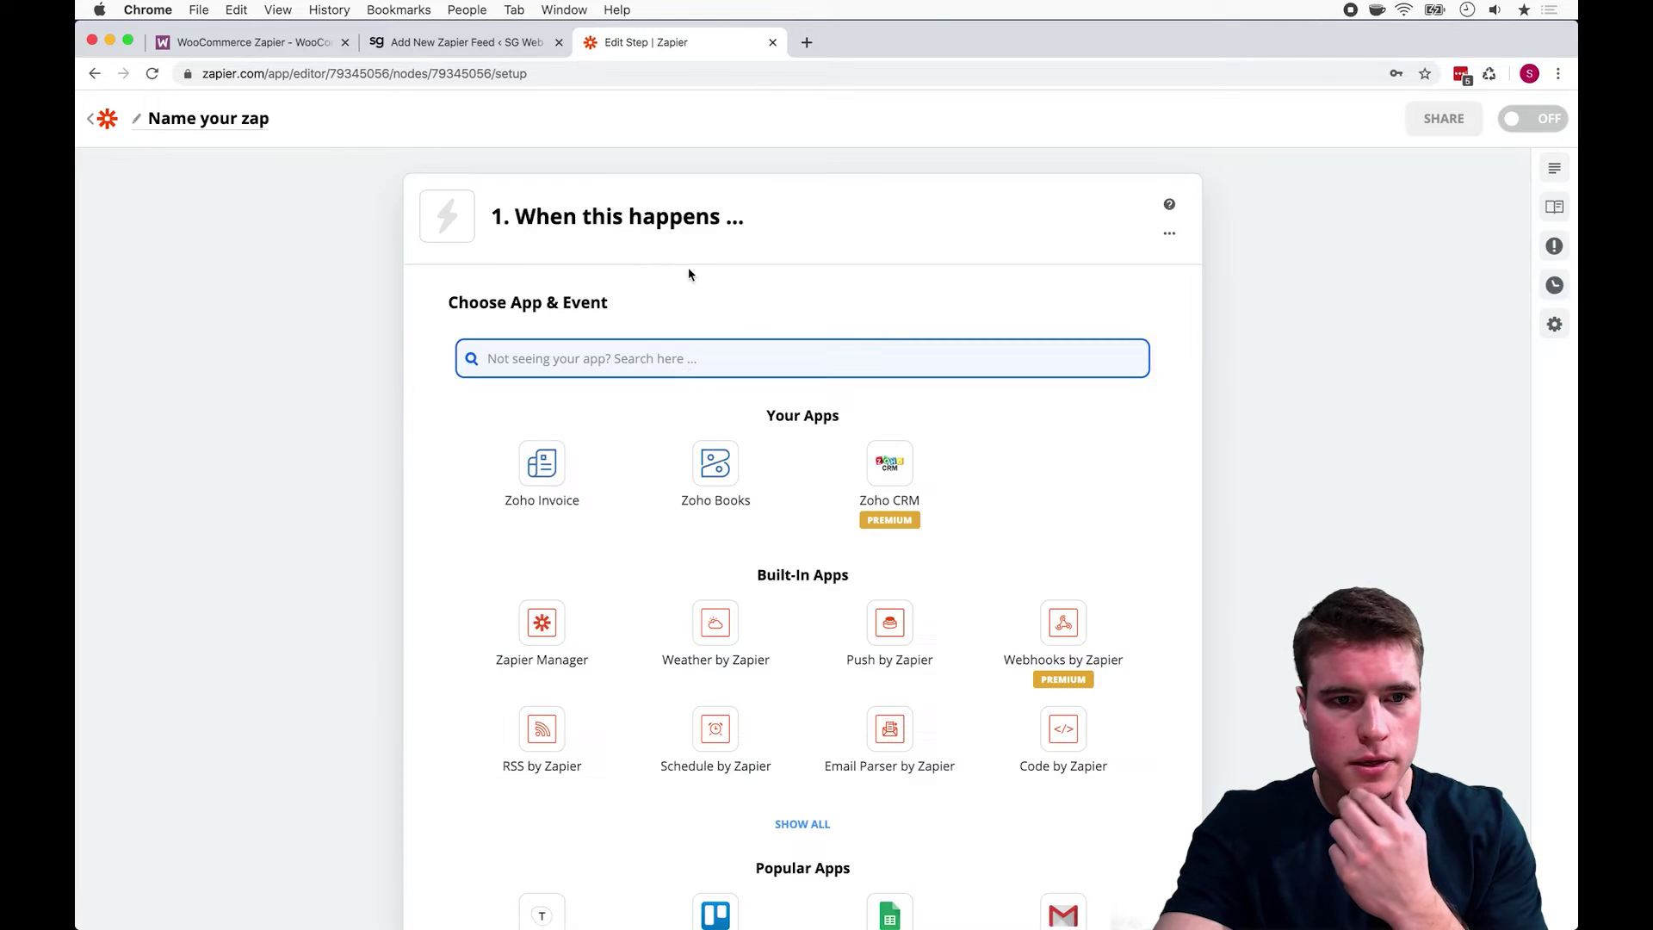
Step: Set WooCommerce with the Subscription Created event as the trigger and continue to the webhook
text(woo)
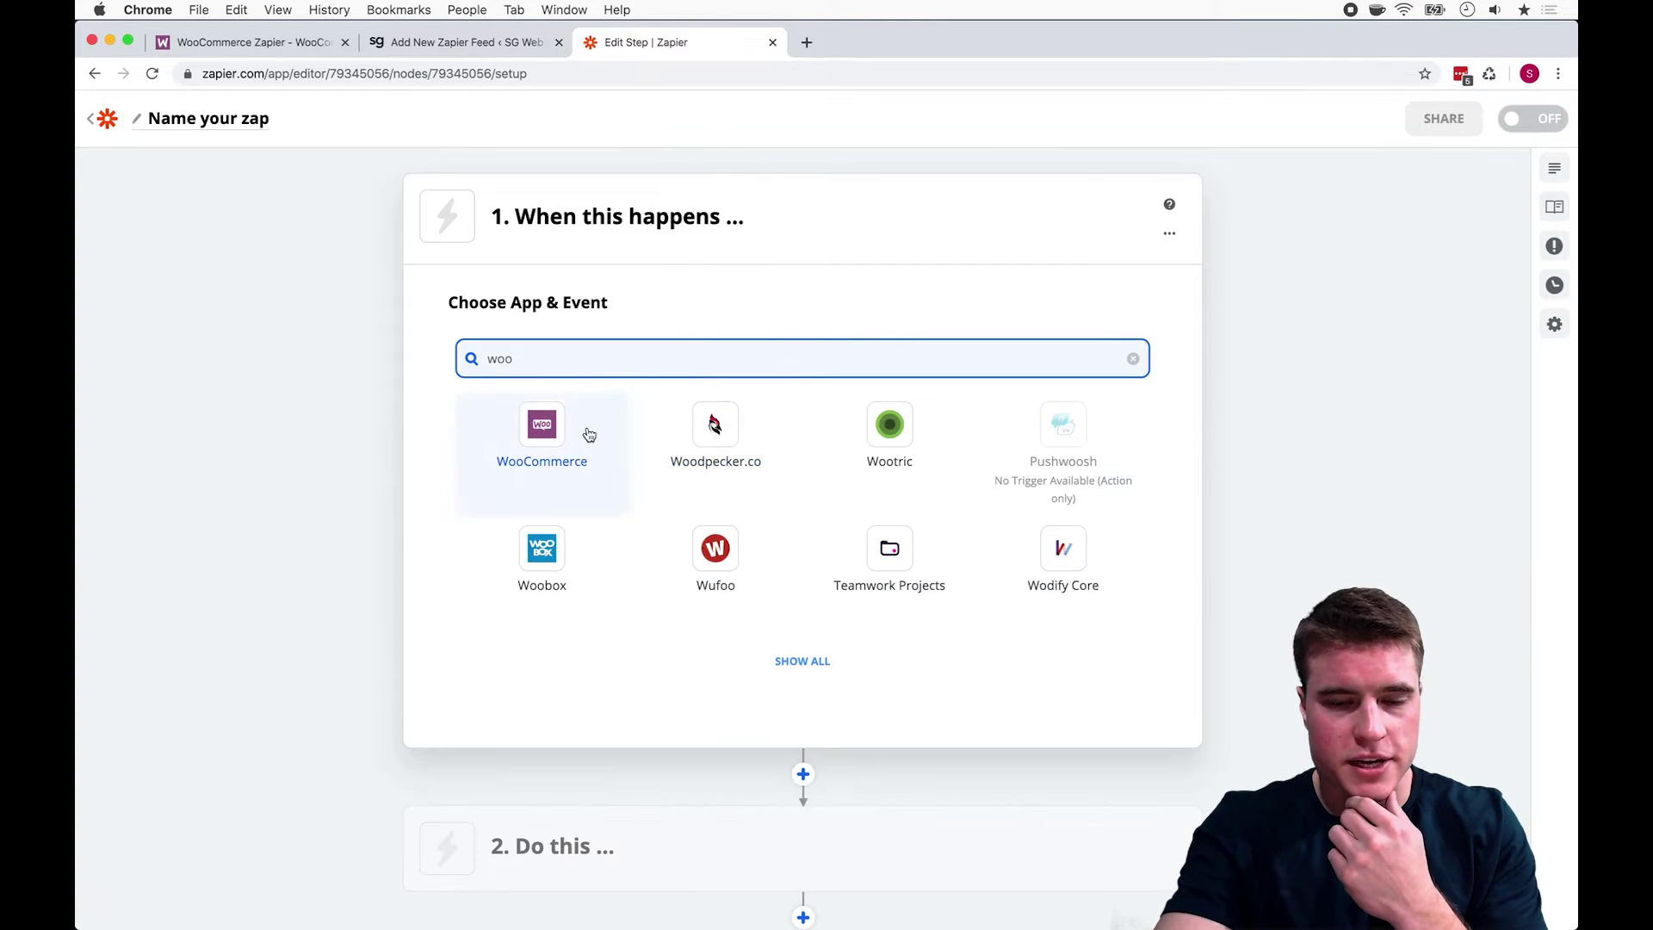
click(583, 430)
click(628, 446)
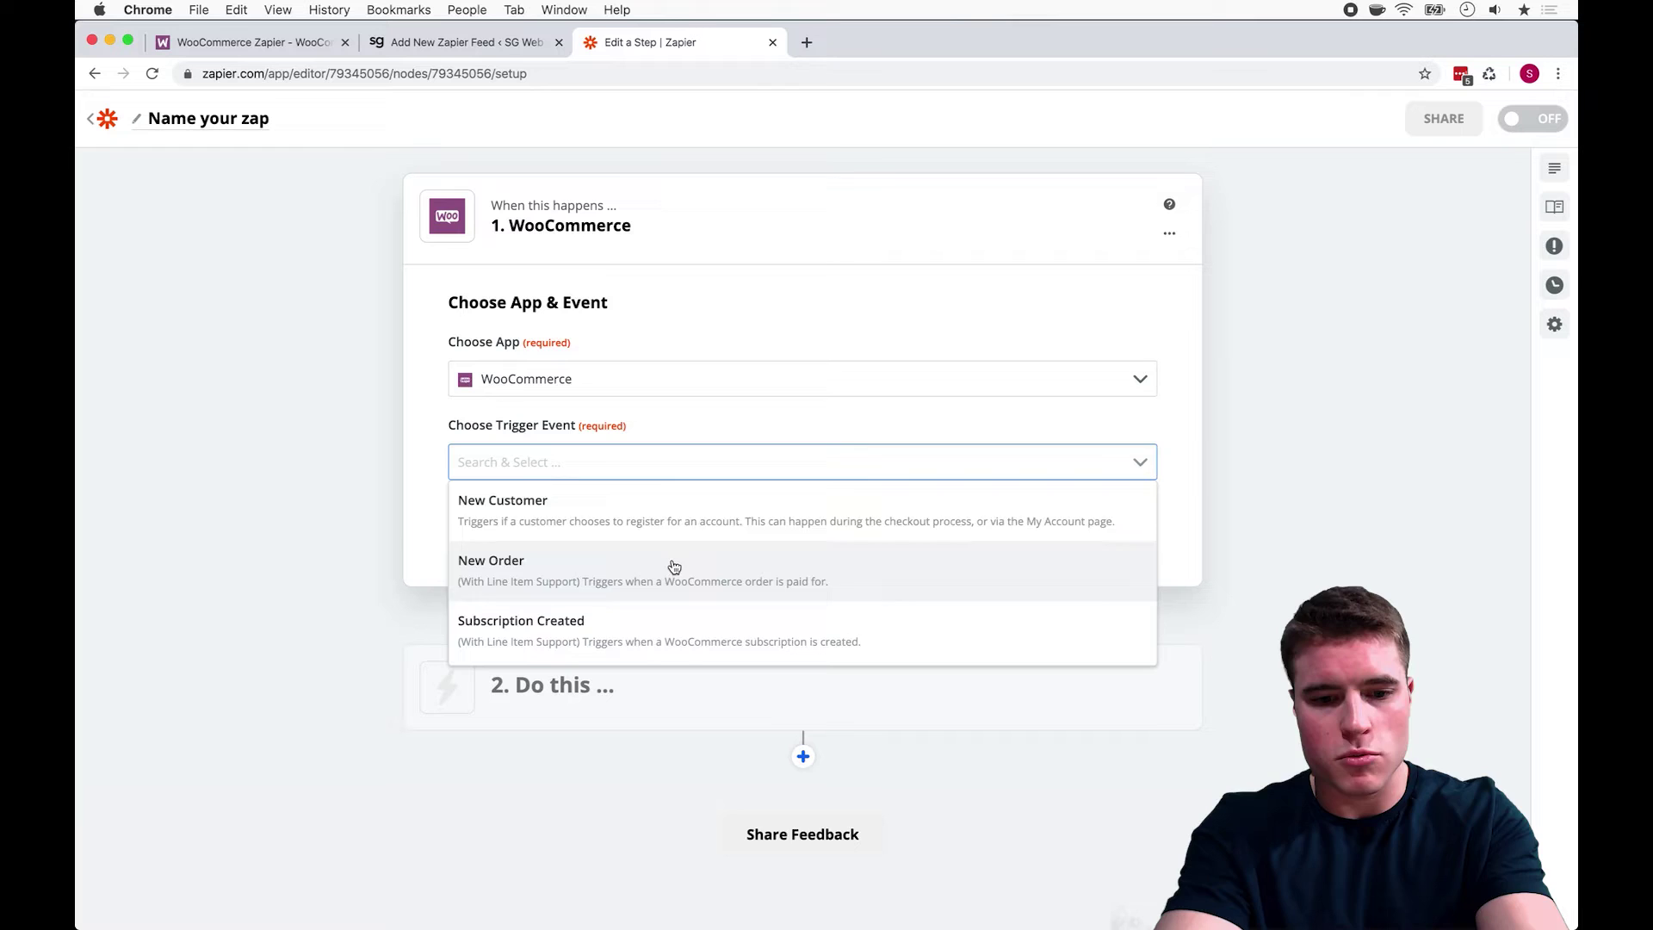
scroll(670, 534, down, 2)
scroll(674, 515, up, 1)
scroll(674, 515, up, 1)
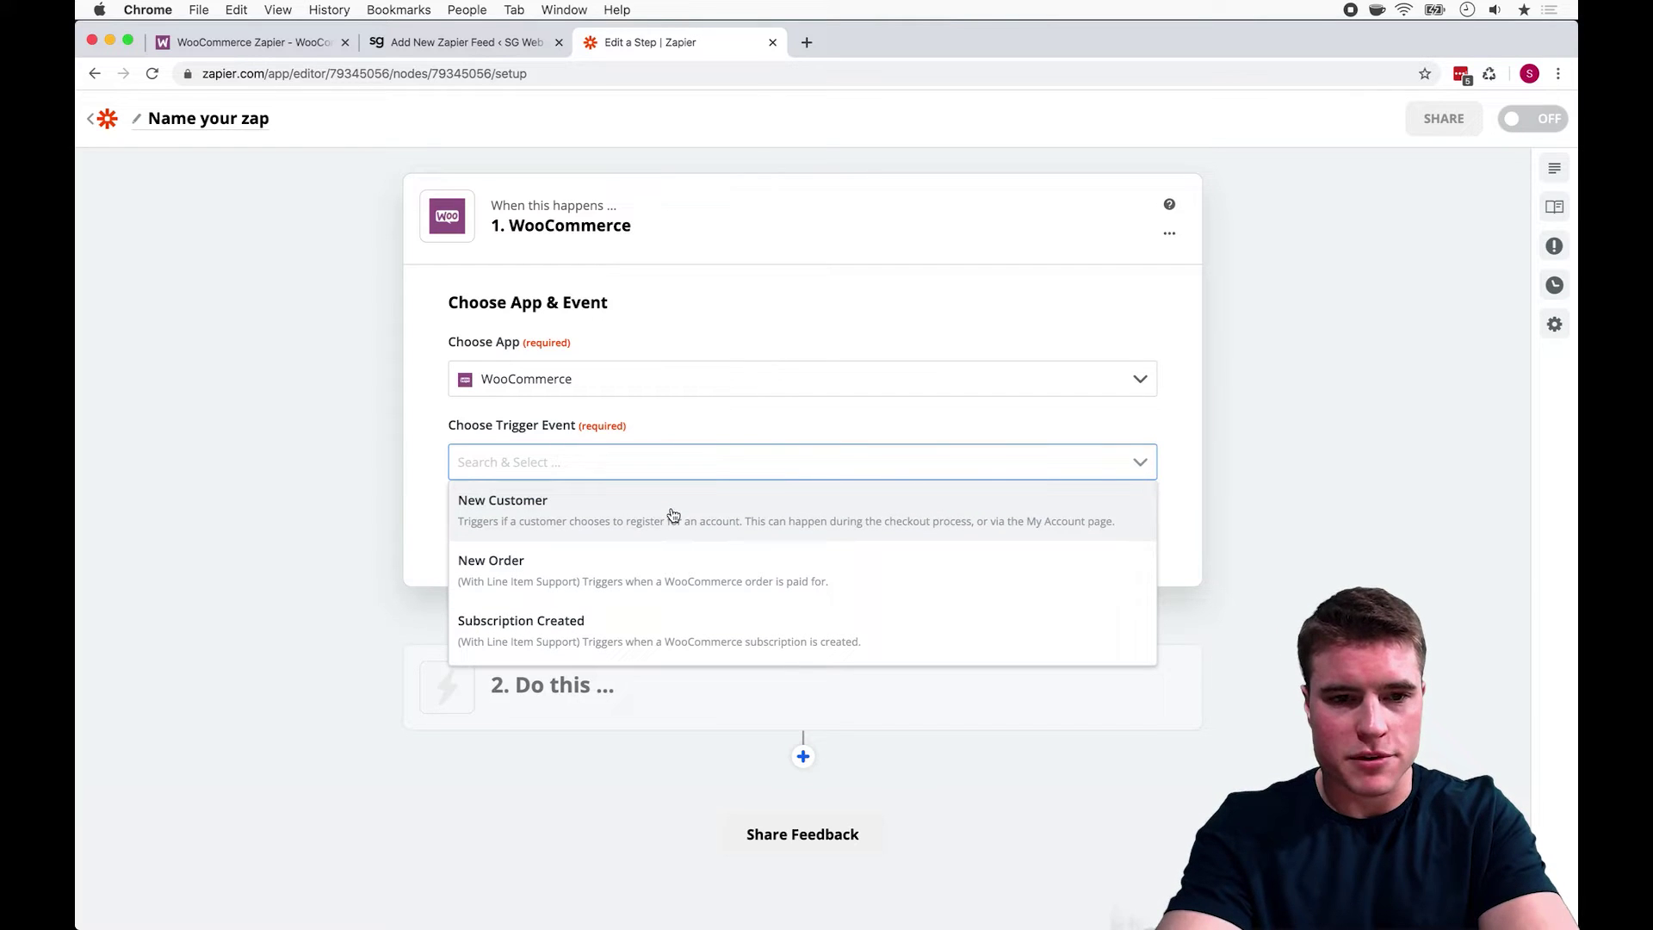
scroll(674, 515, down, 1)
scroll(674, 515, up, 1)
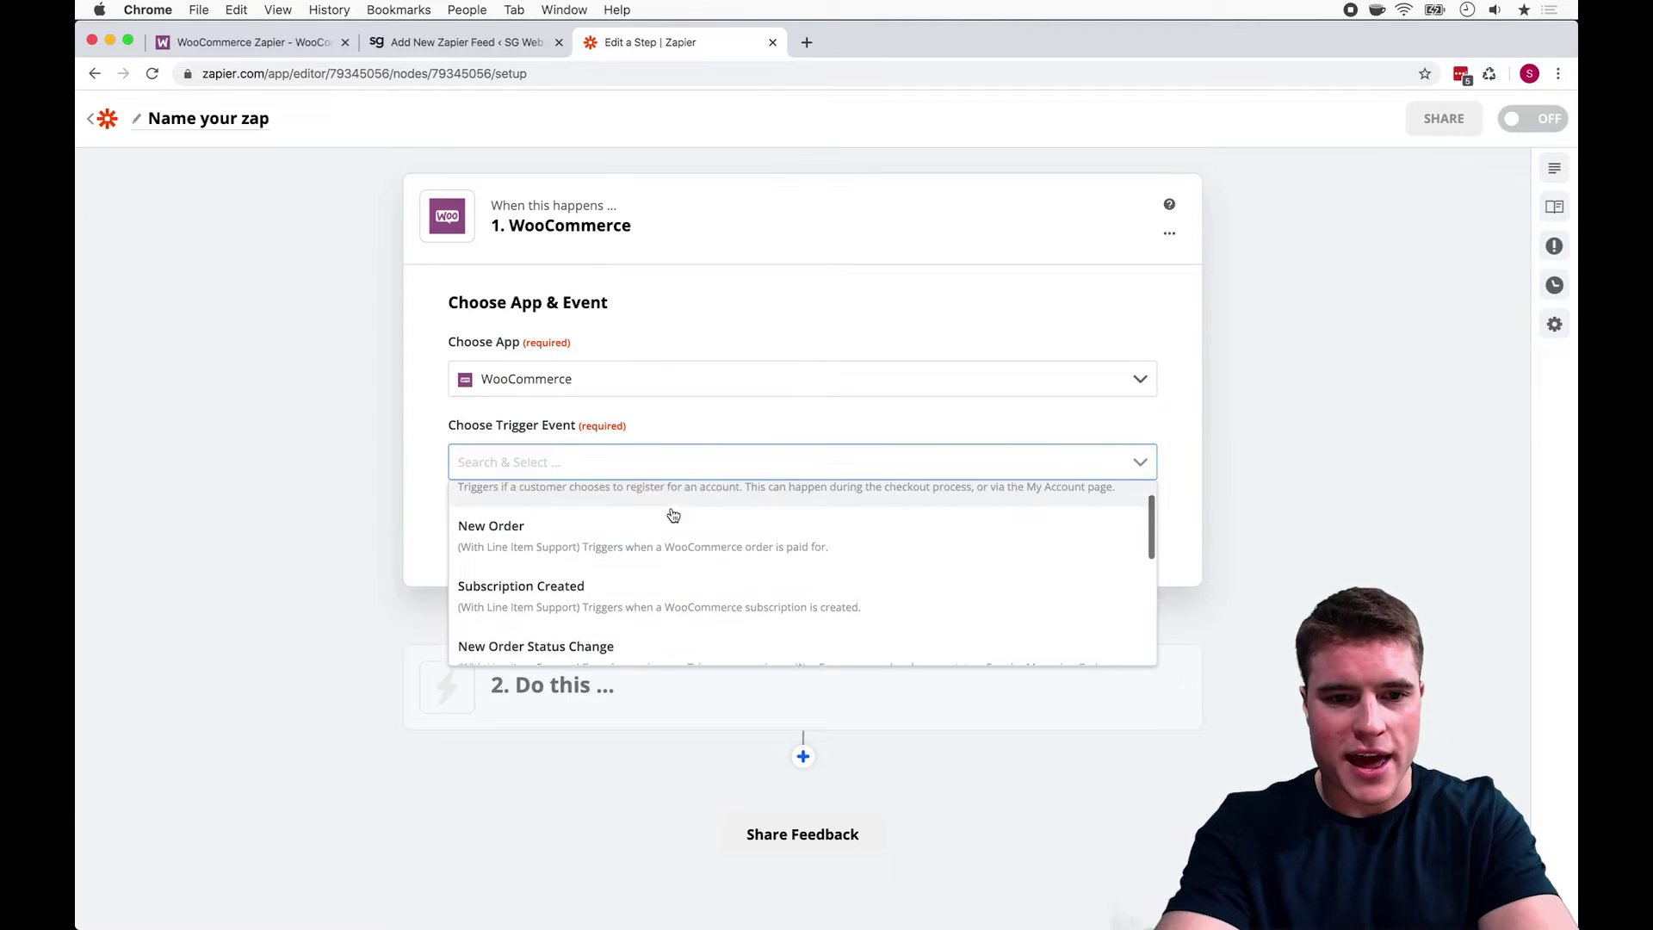
scroll(671, 514, down, 1)
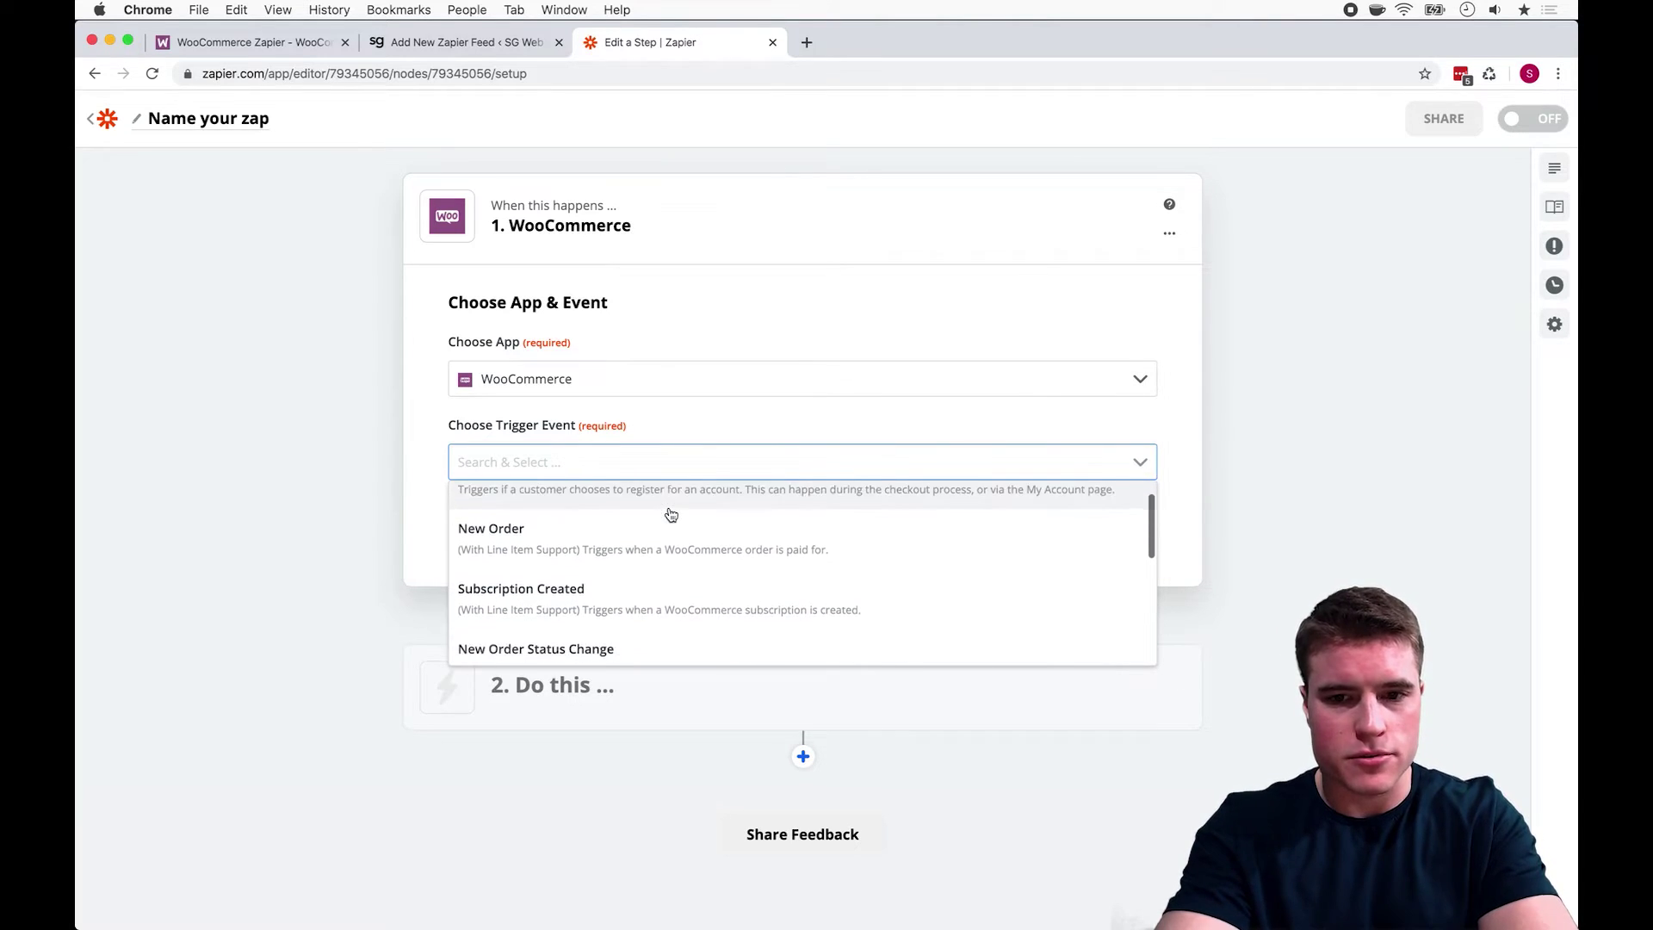
click(659, 593)
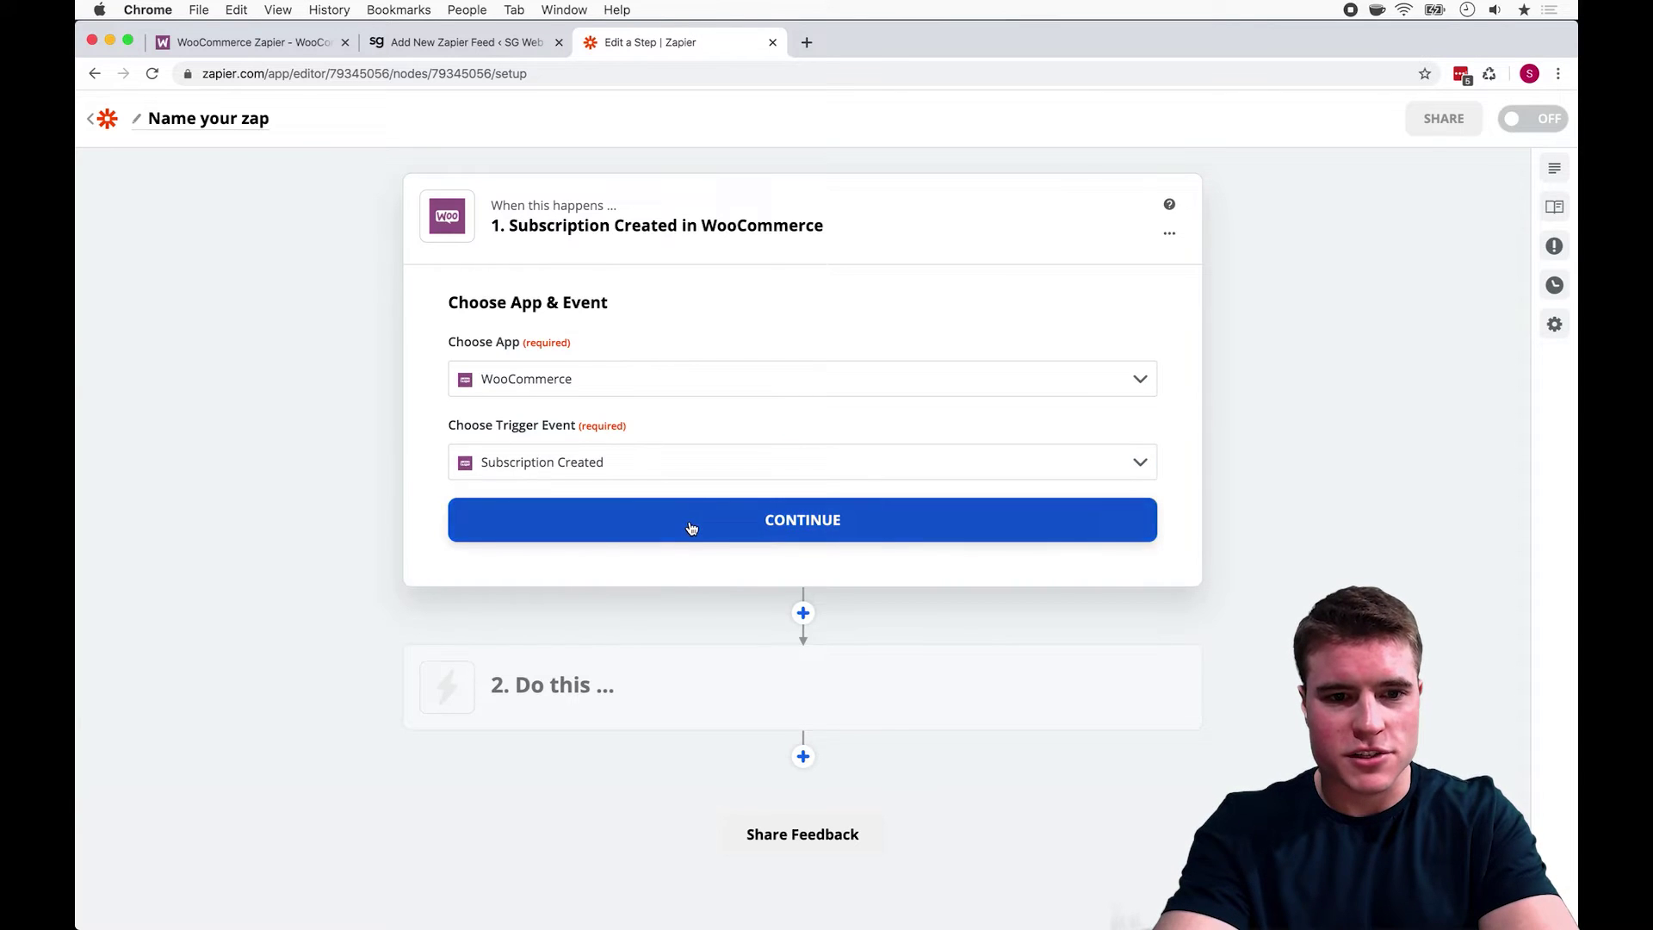
click(690, 527)
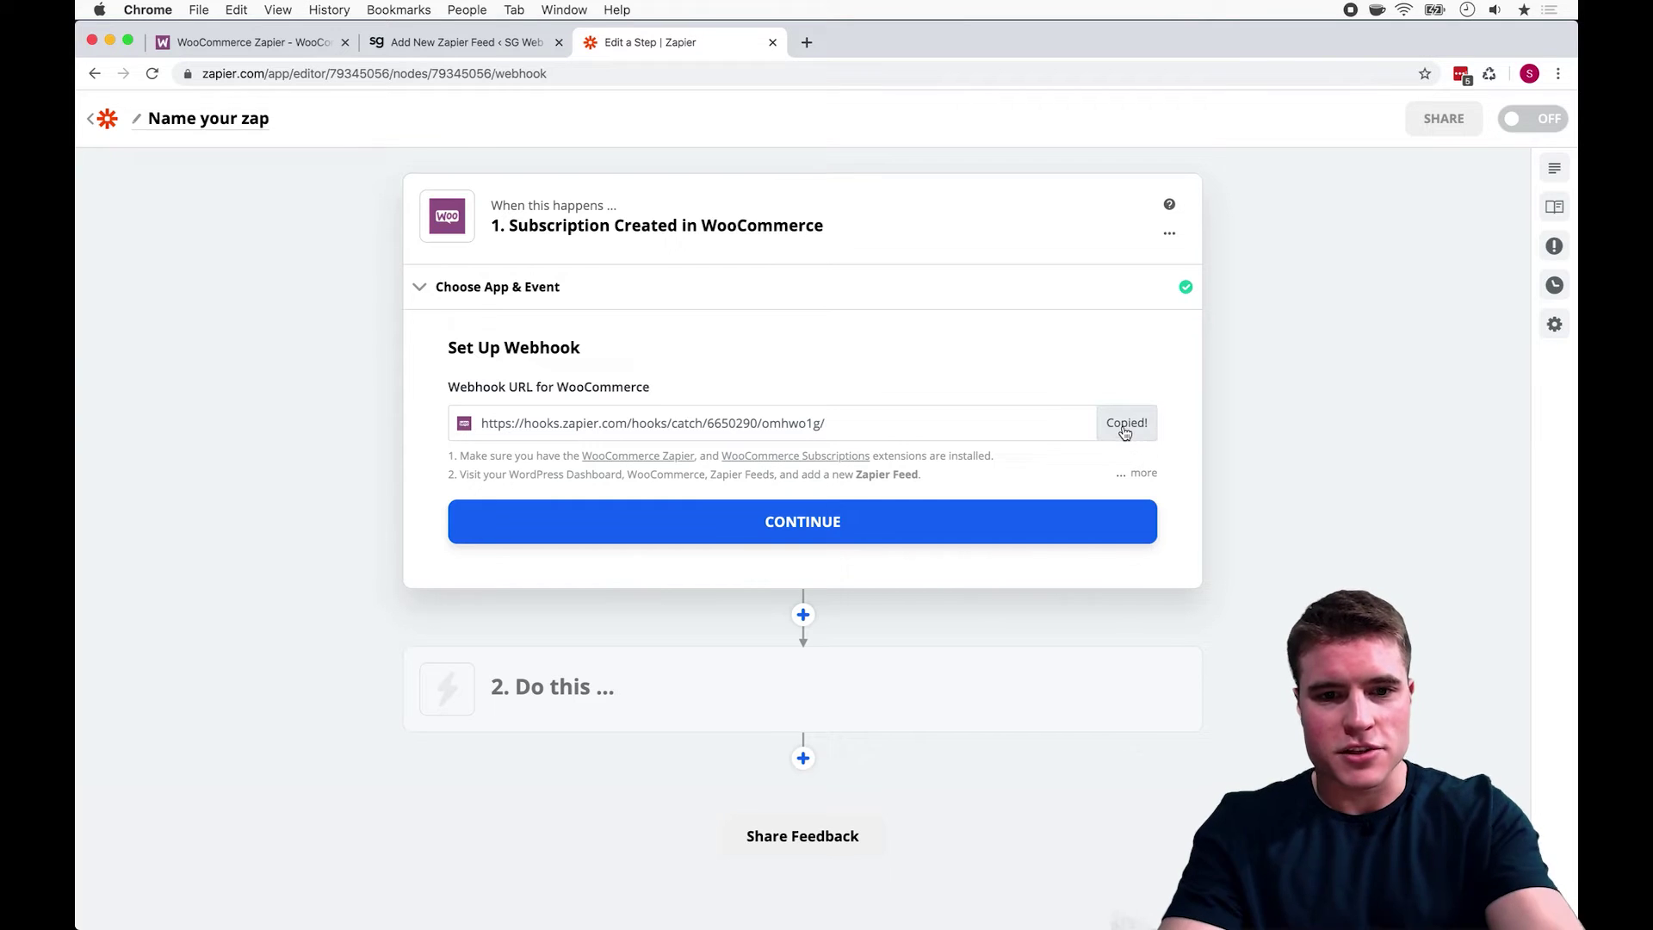
Step: Paste the Zapier webhook URL into the feed and title it 'new subscription order'
key(ctrl+shift+Tab)
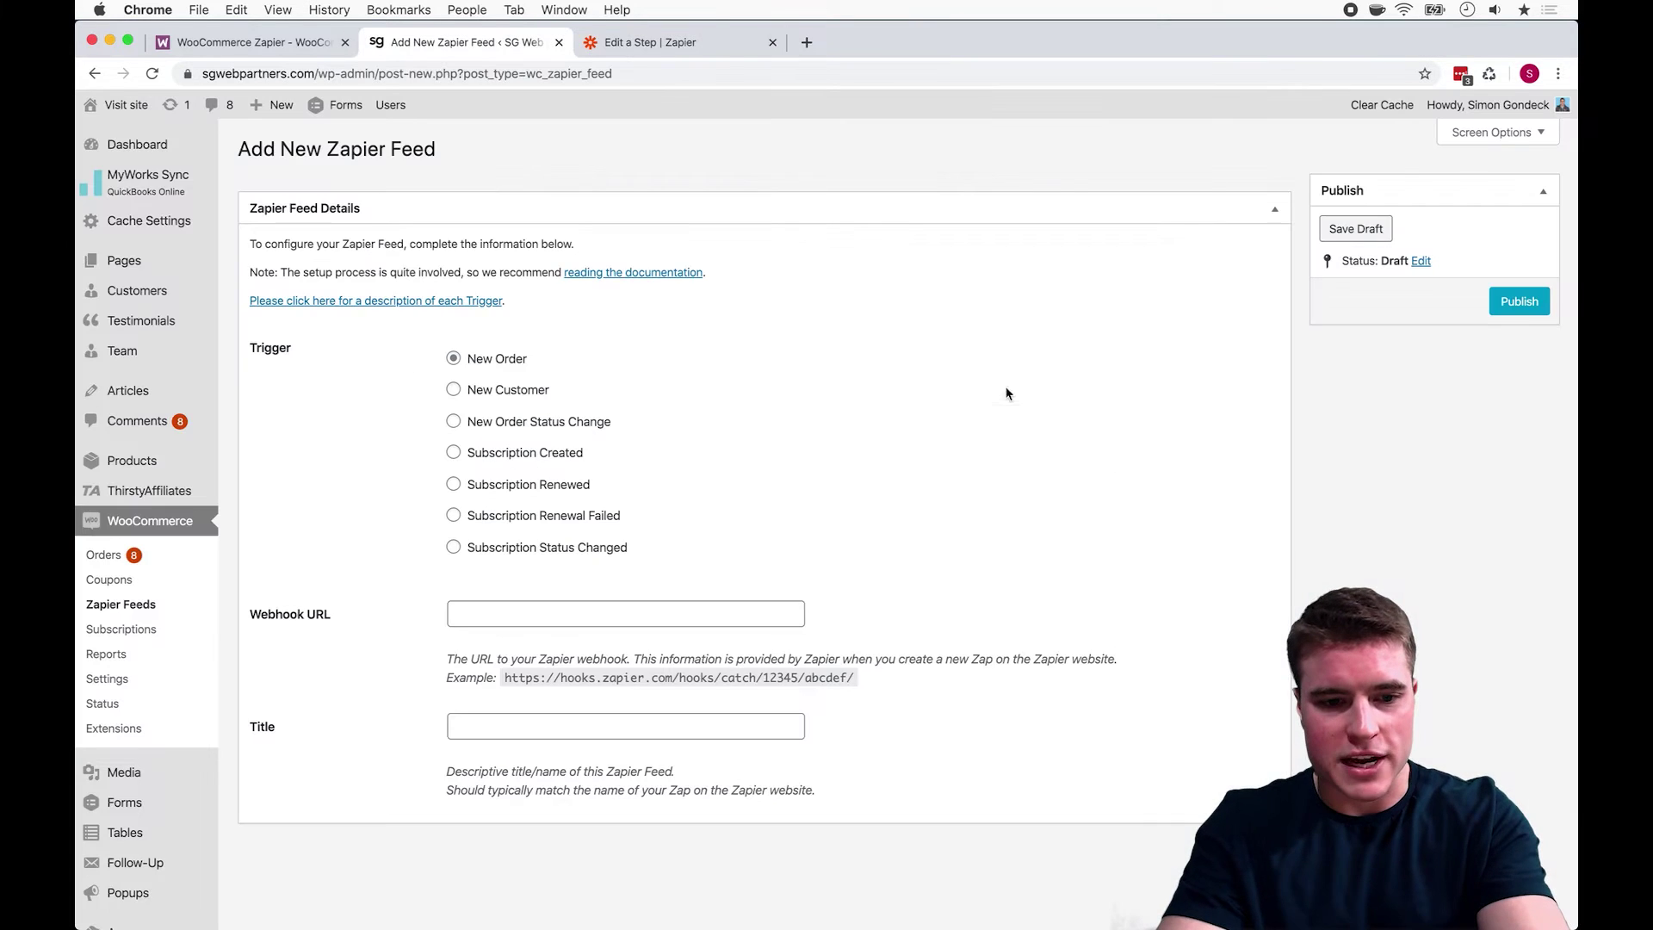
click(708, 613)
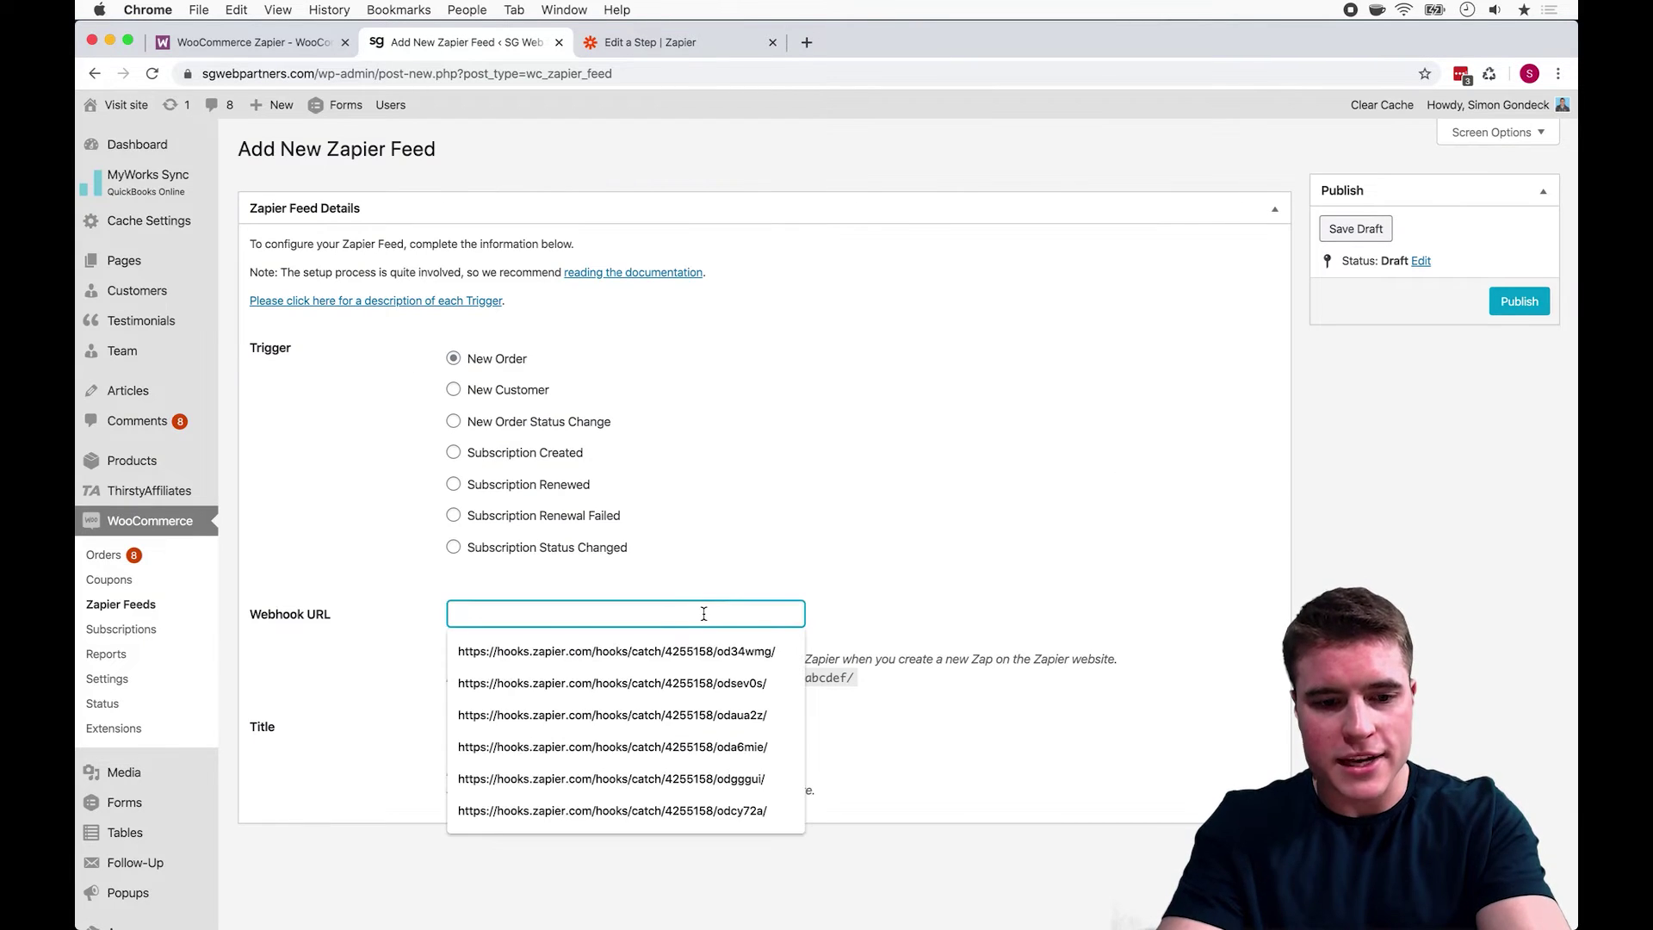
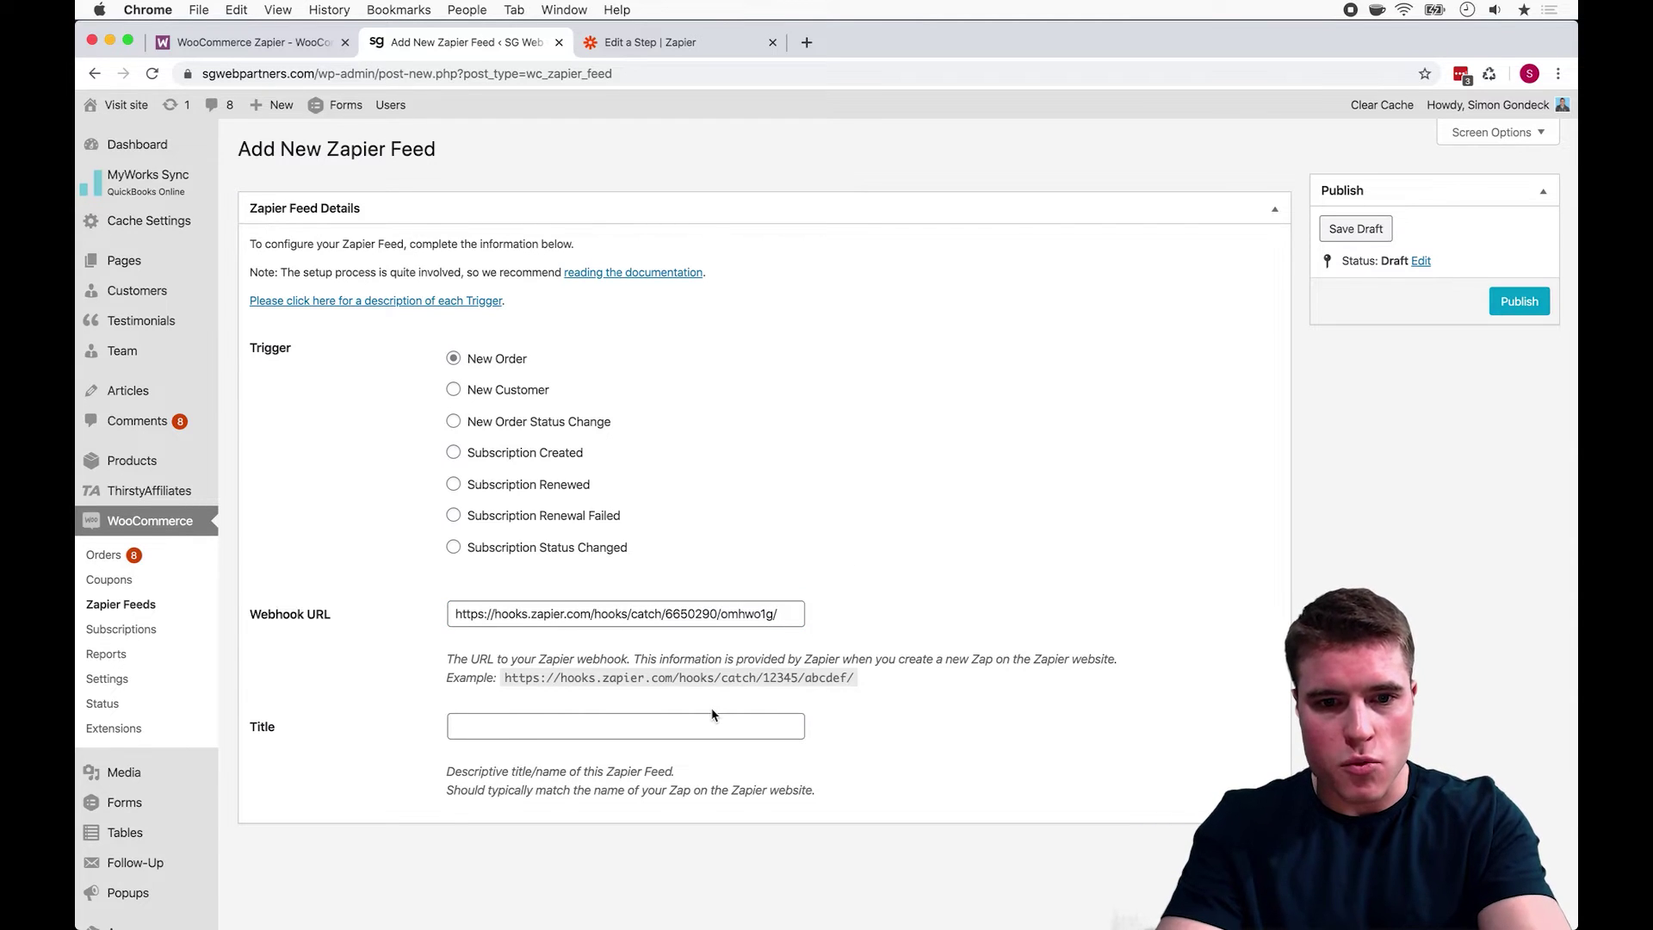
click(706, 727)
text(new subscription order)
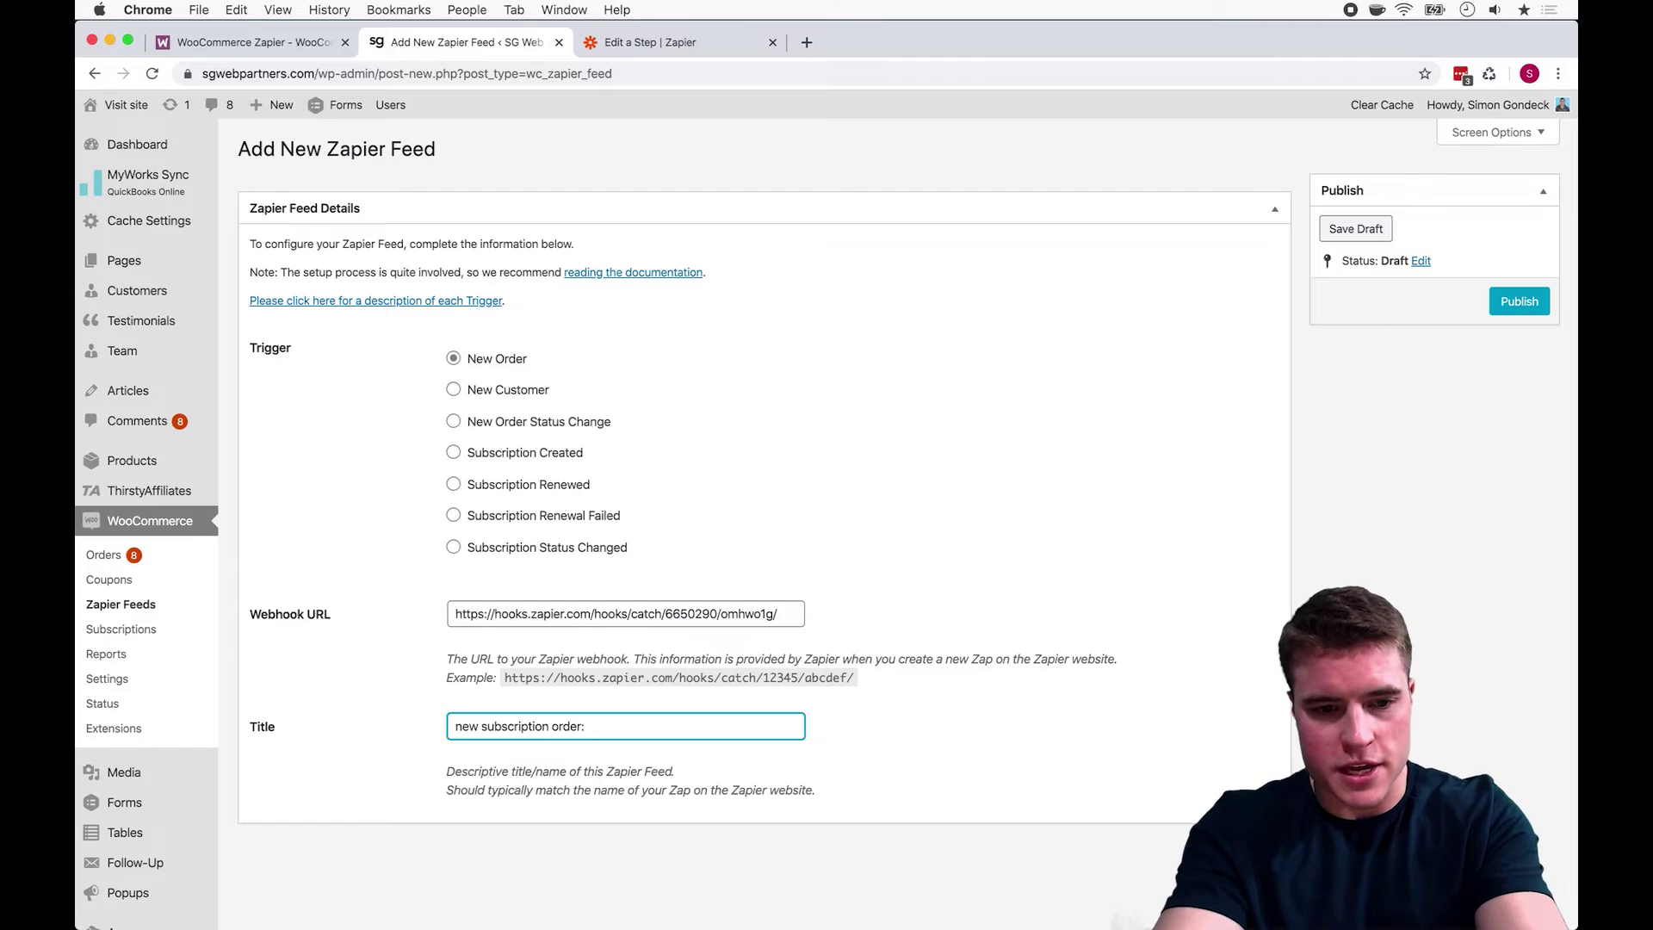
click(1034, 730)
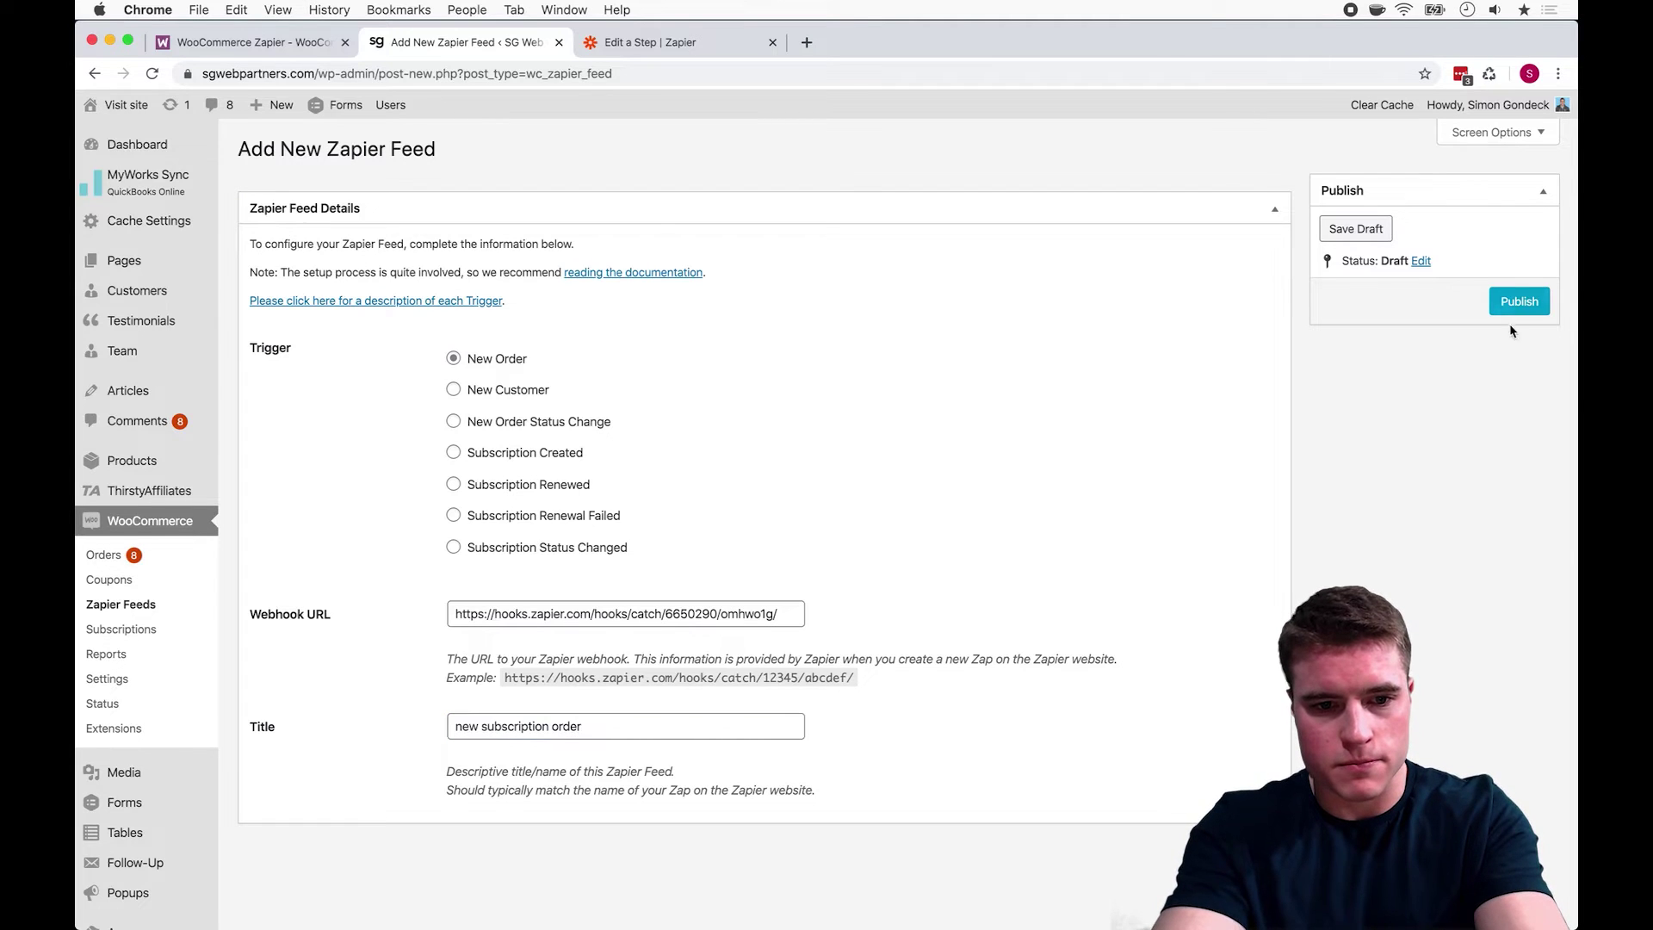
Step: Publish the feed, update it with the Subscription Created trigger, and detach its tab
click(1519, 302)
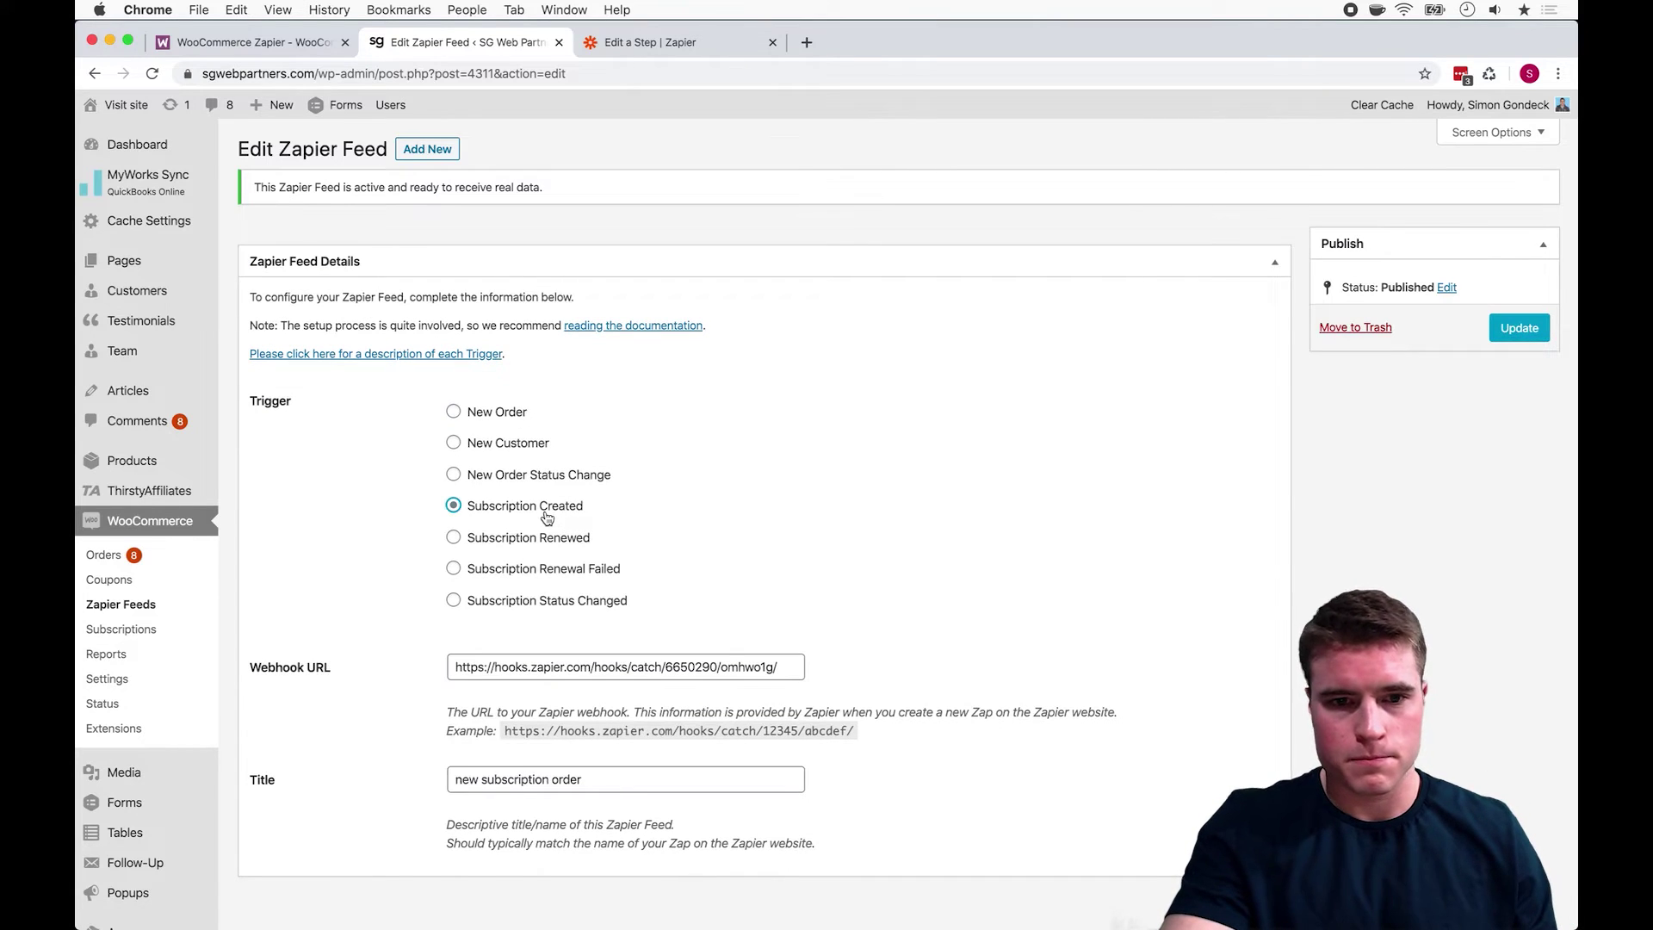
click(1547, 327)
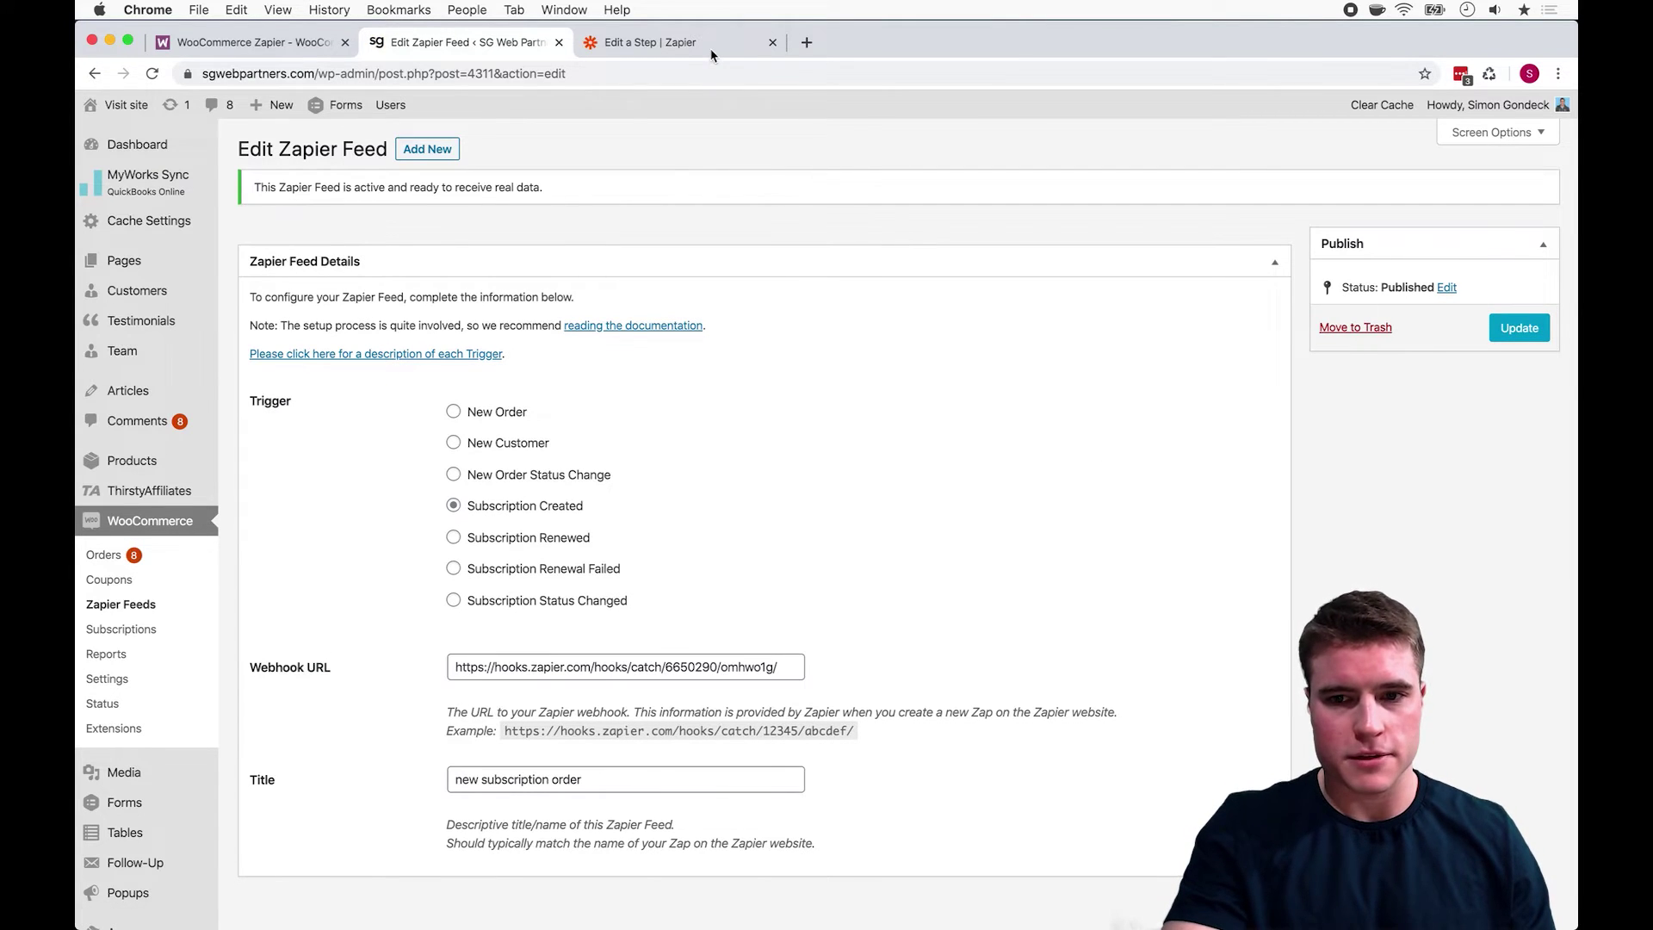
drag(520, 64, 551, 43)
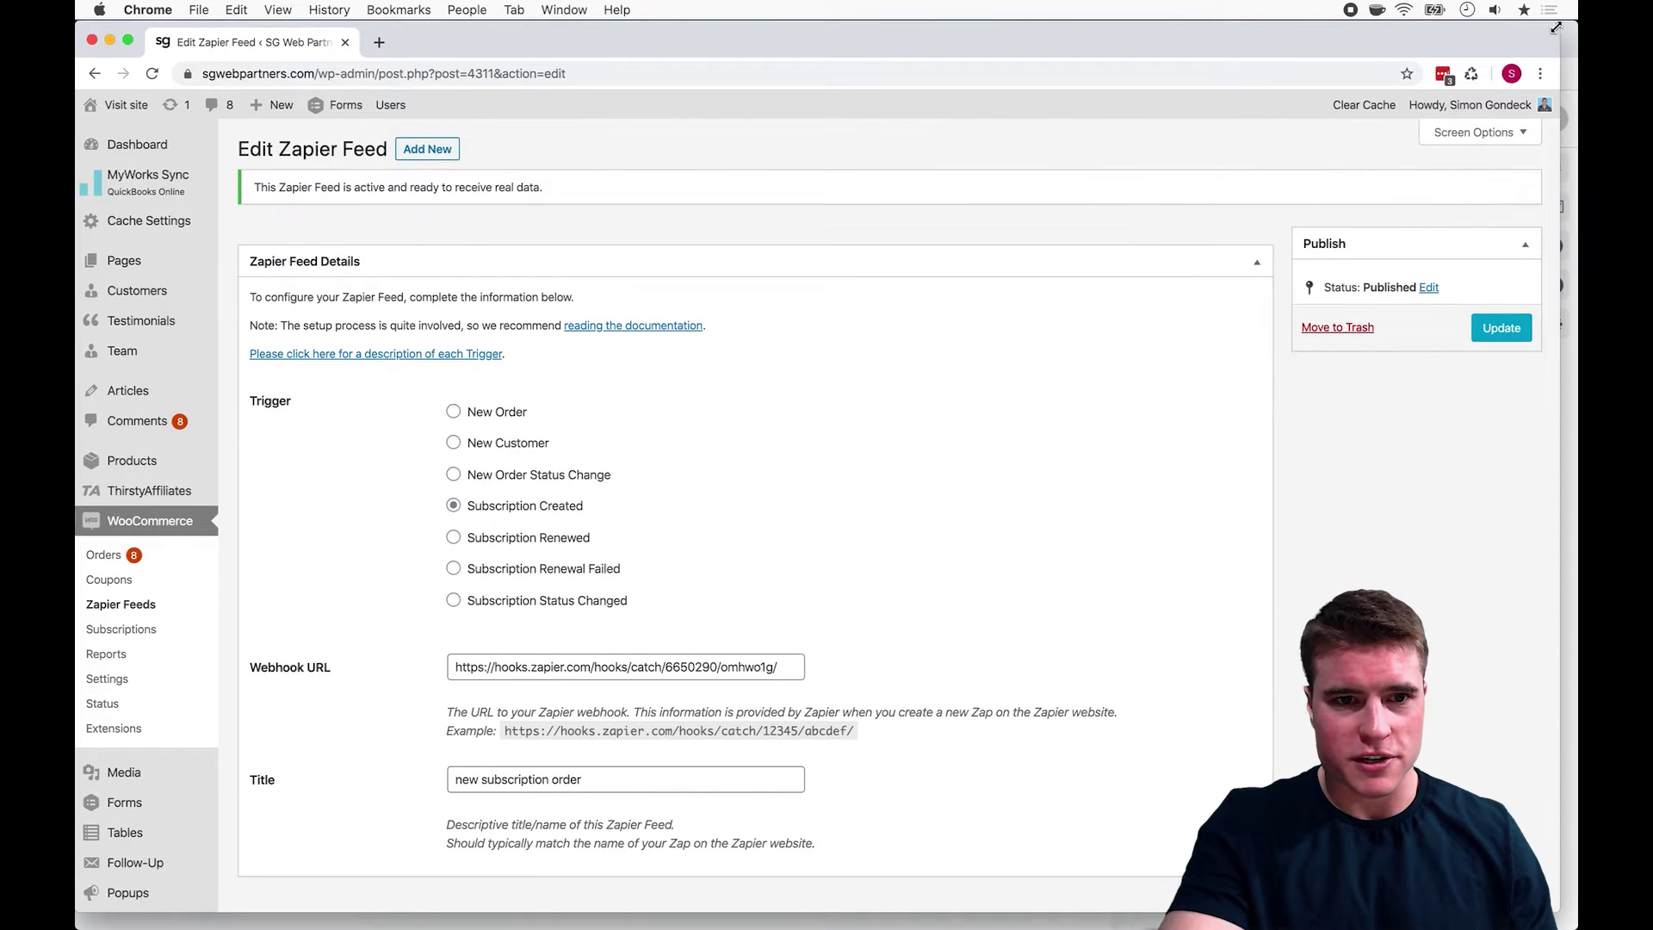
Step: Arrange the WordPress and Zapier windows side by side and continue past Set Up Webhook
drag(1556, 28, 1109, 28)
click(1254, 32)
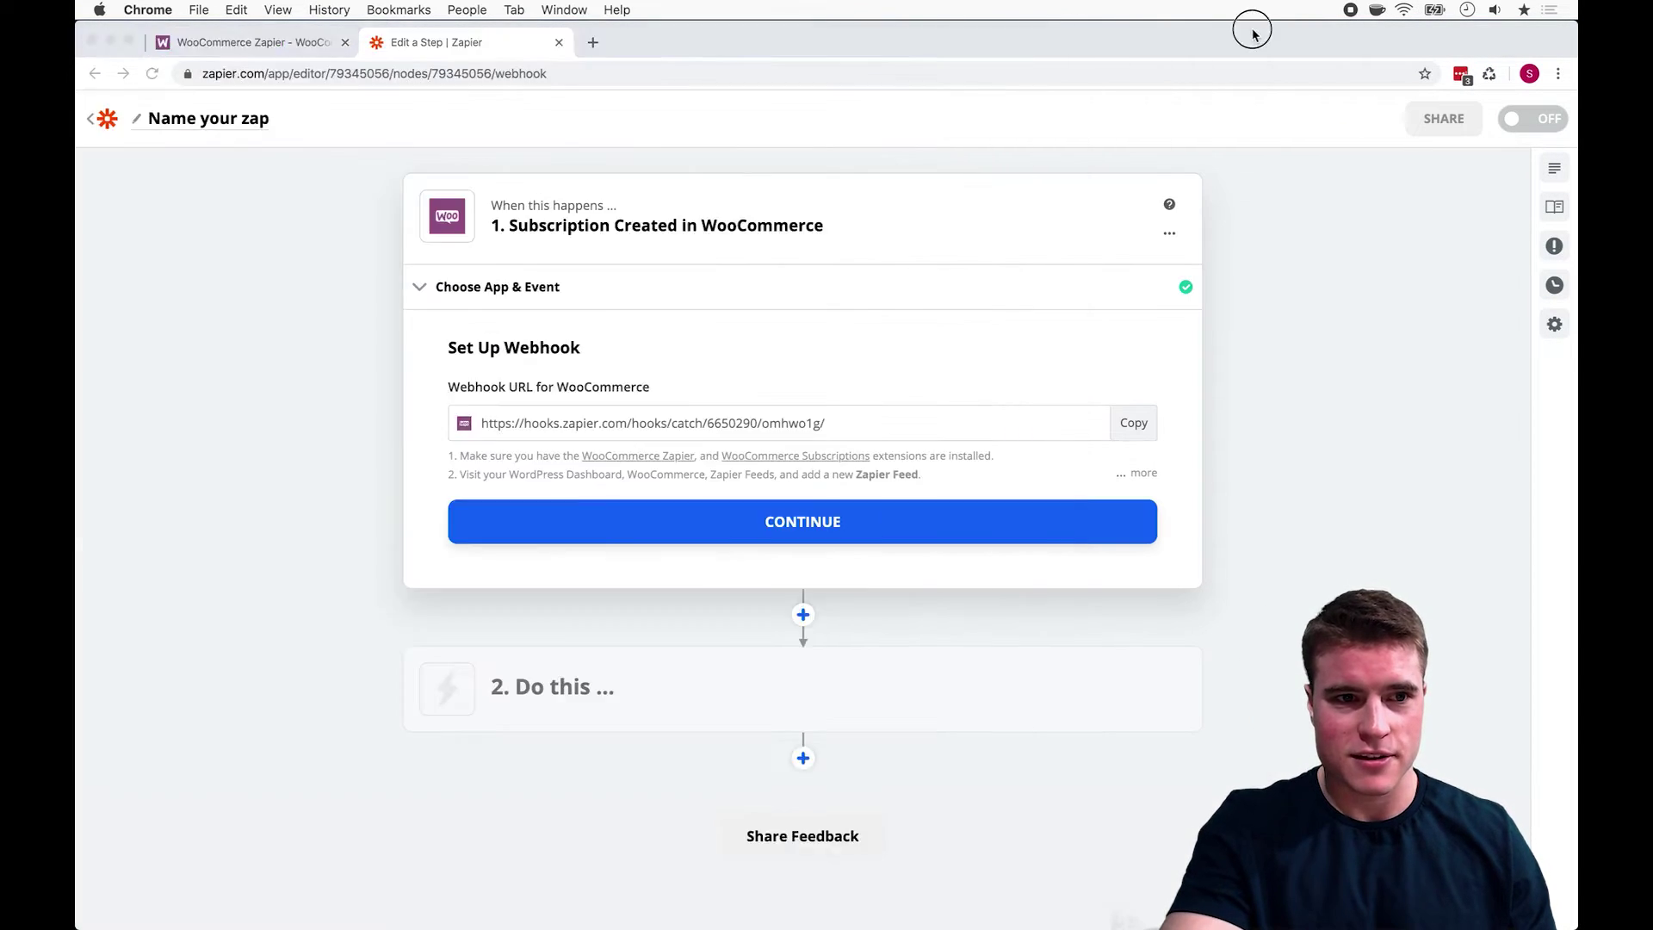
drag(76, 22, 919, 14)
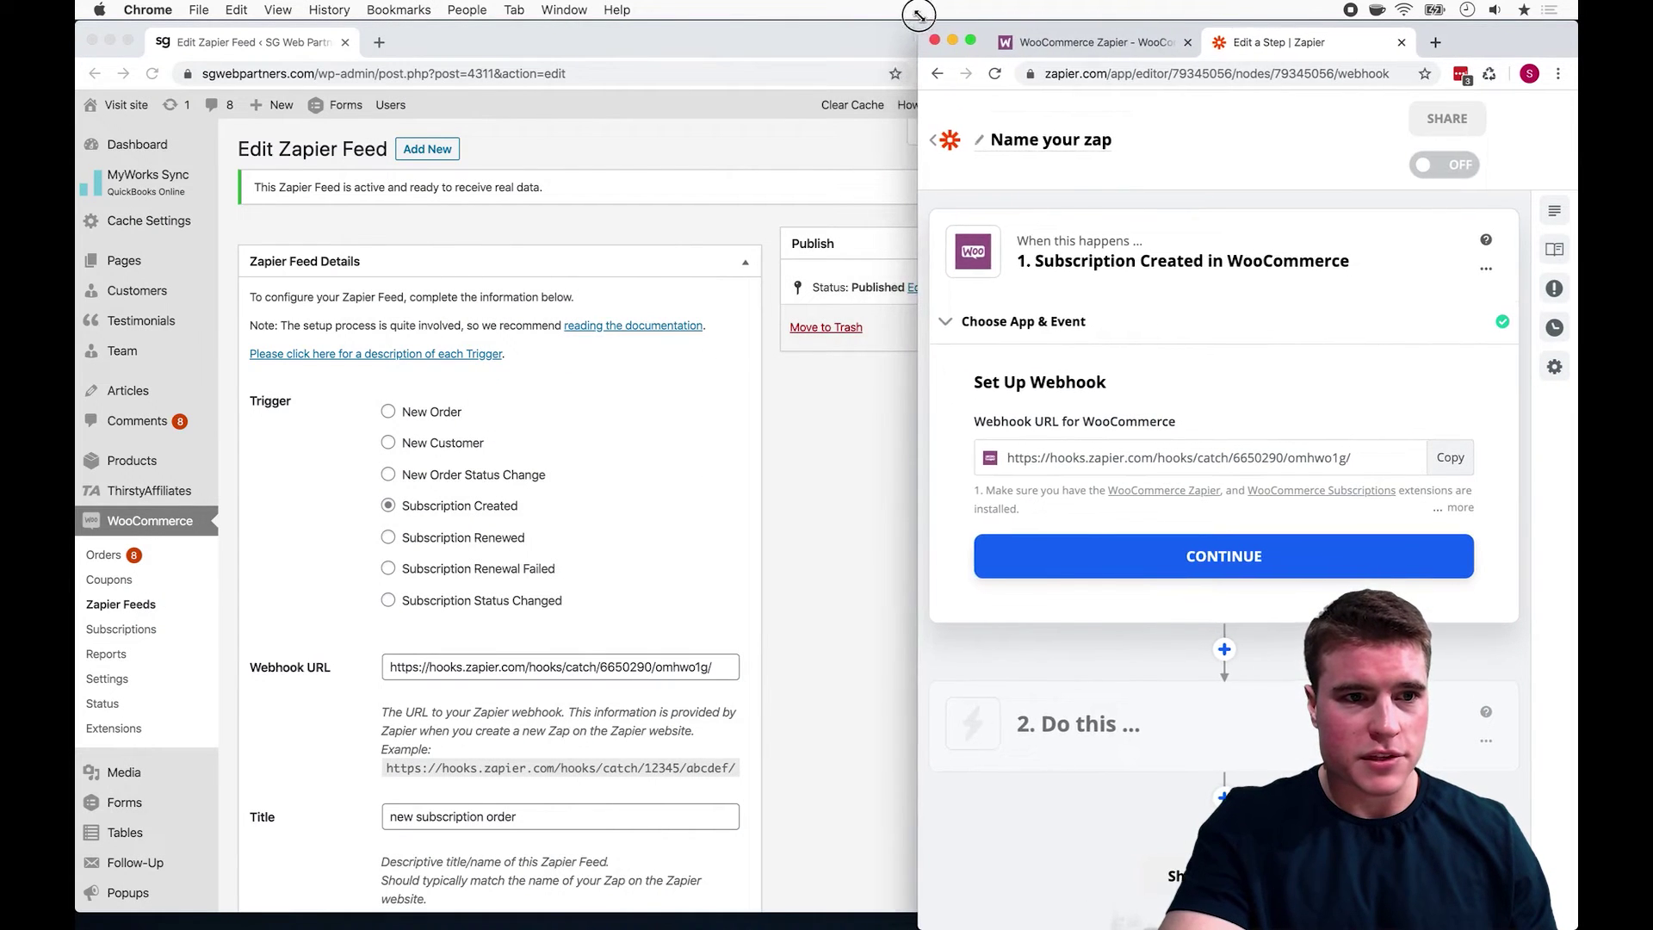
click(904, 24)
drag(1045, 28, 818, 29)
scroll(754, 369, down, 3)
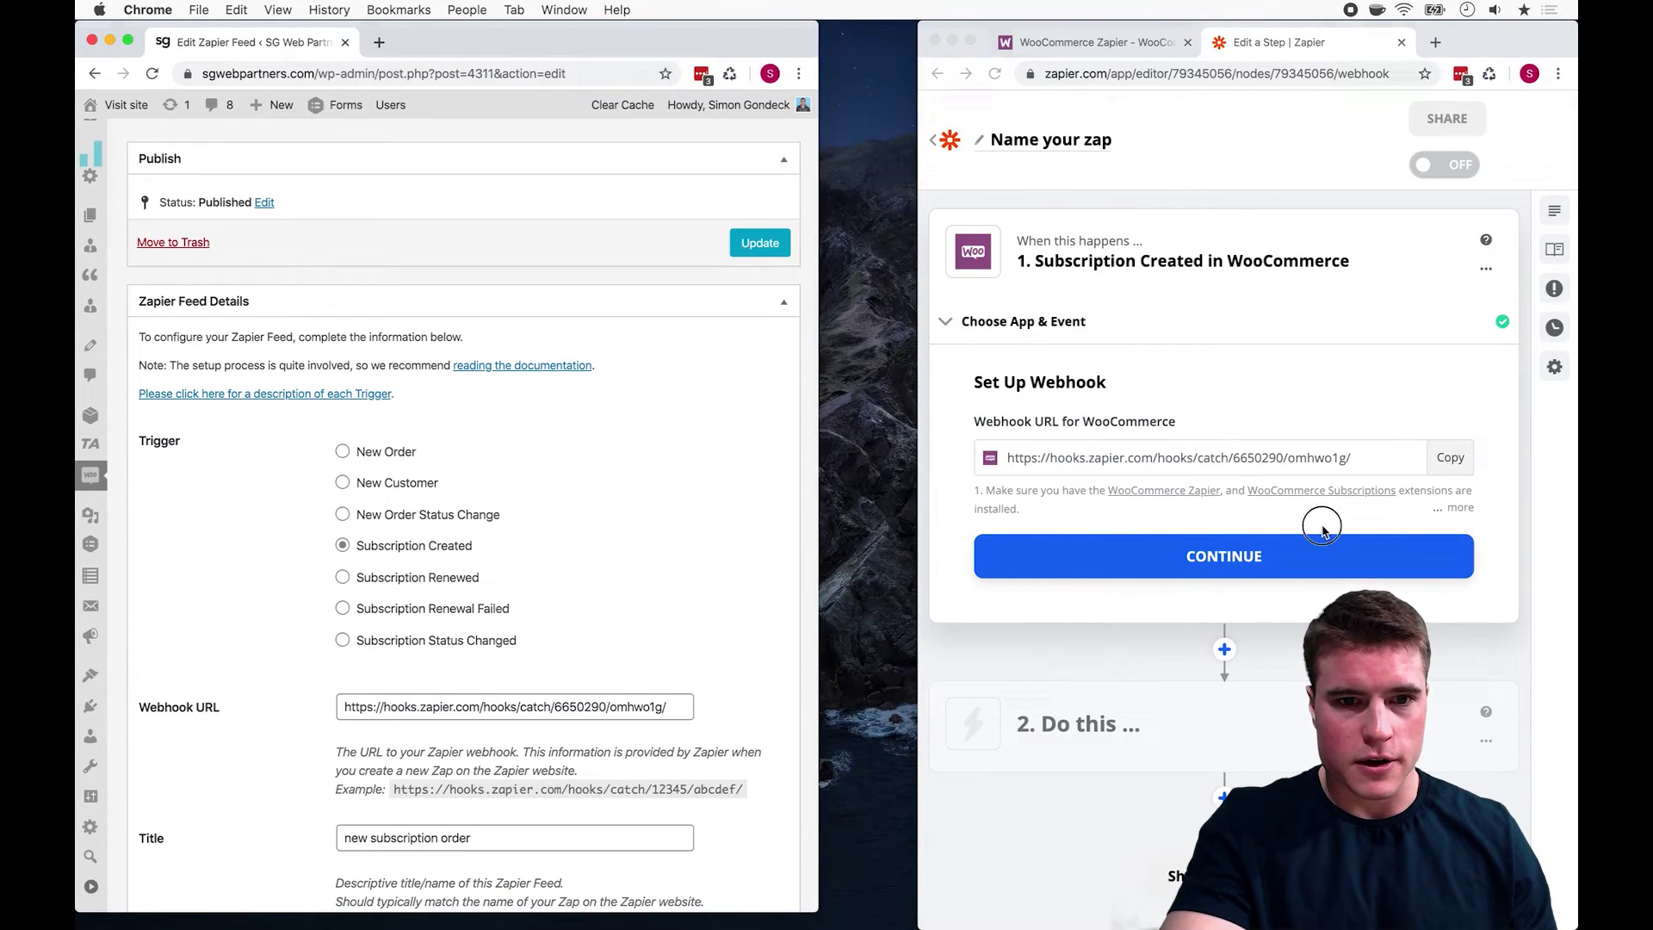
click(1313, 556)
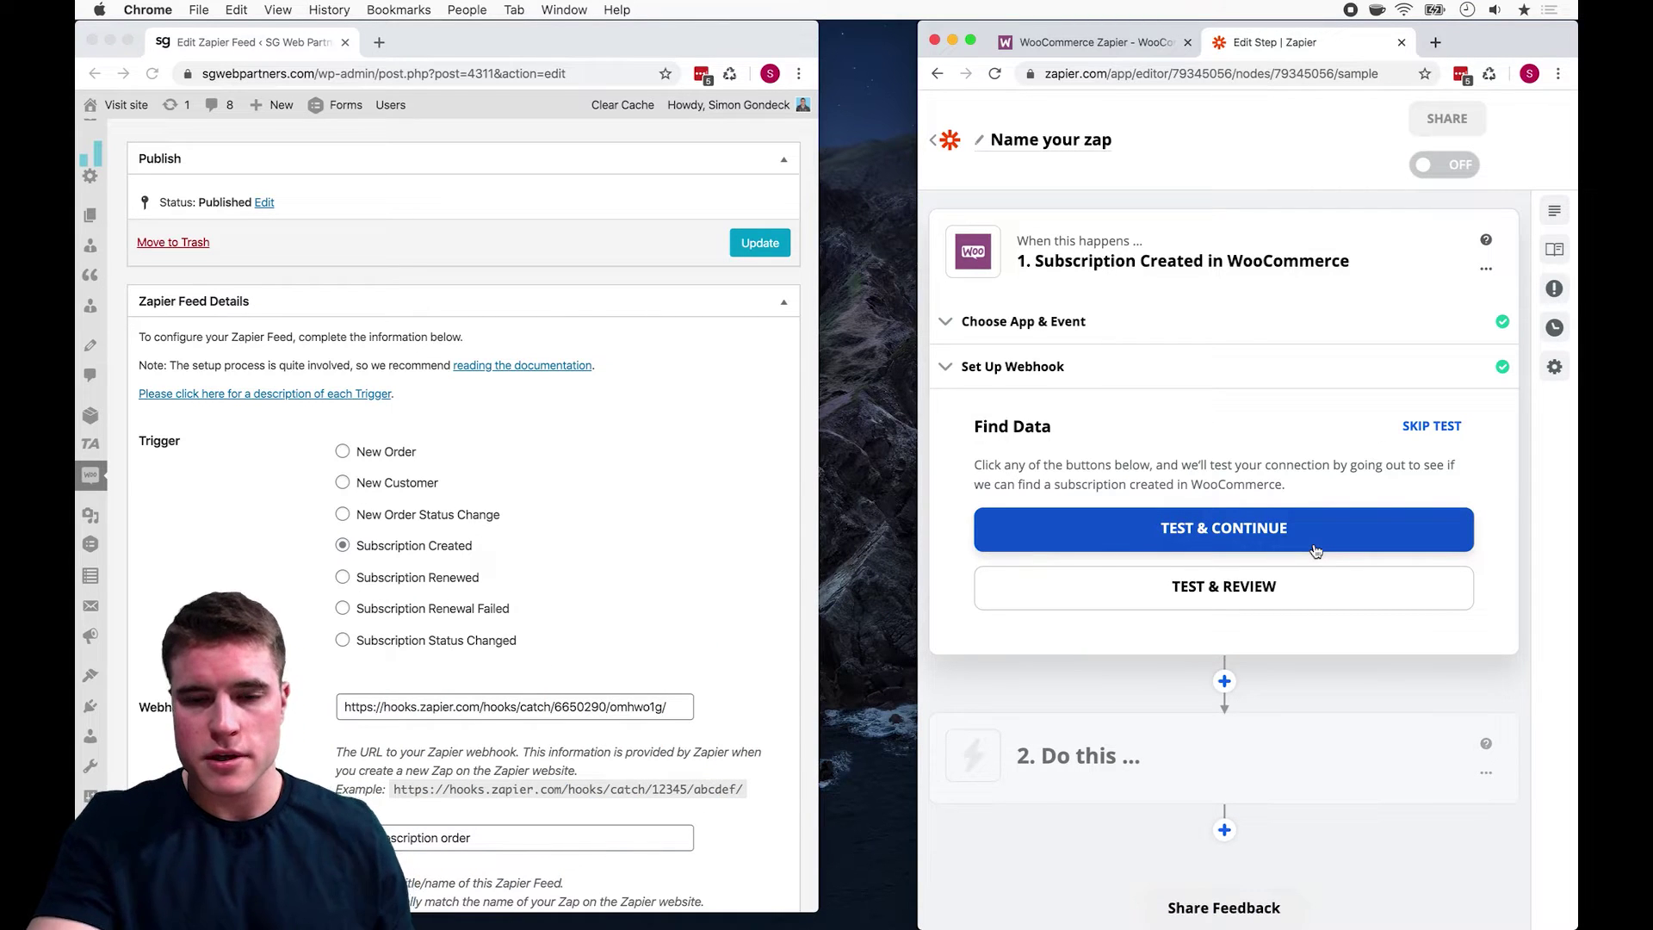
Step: Test the trigger and inspect the fields of sample Subscription Created A
click(1315, 550)
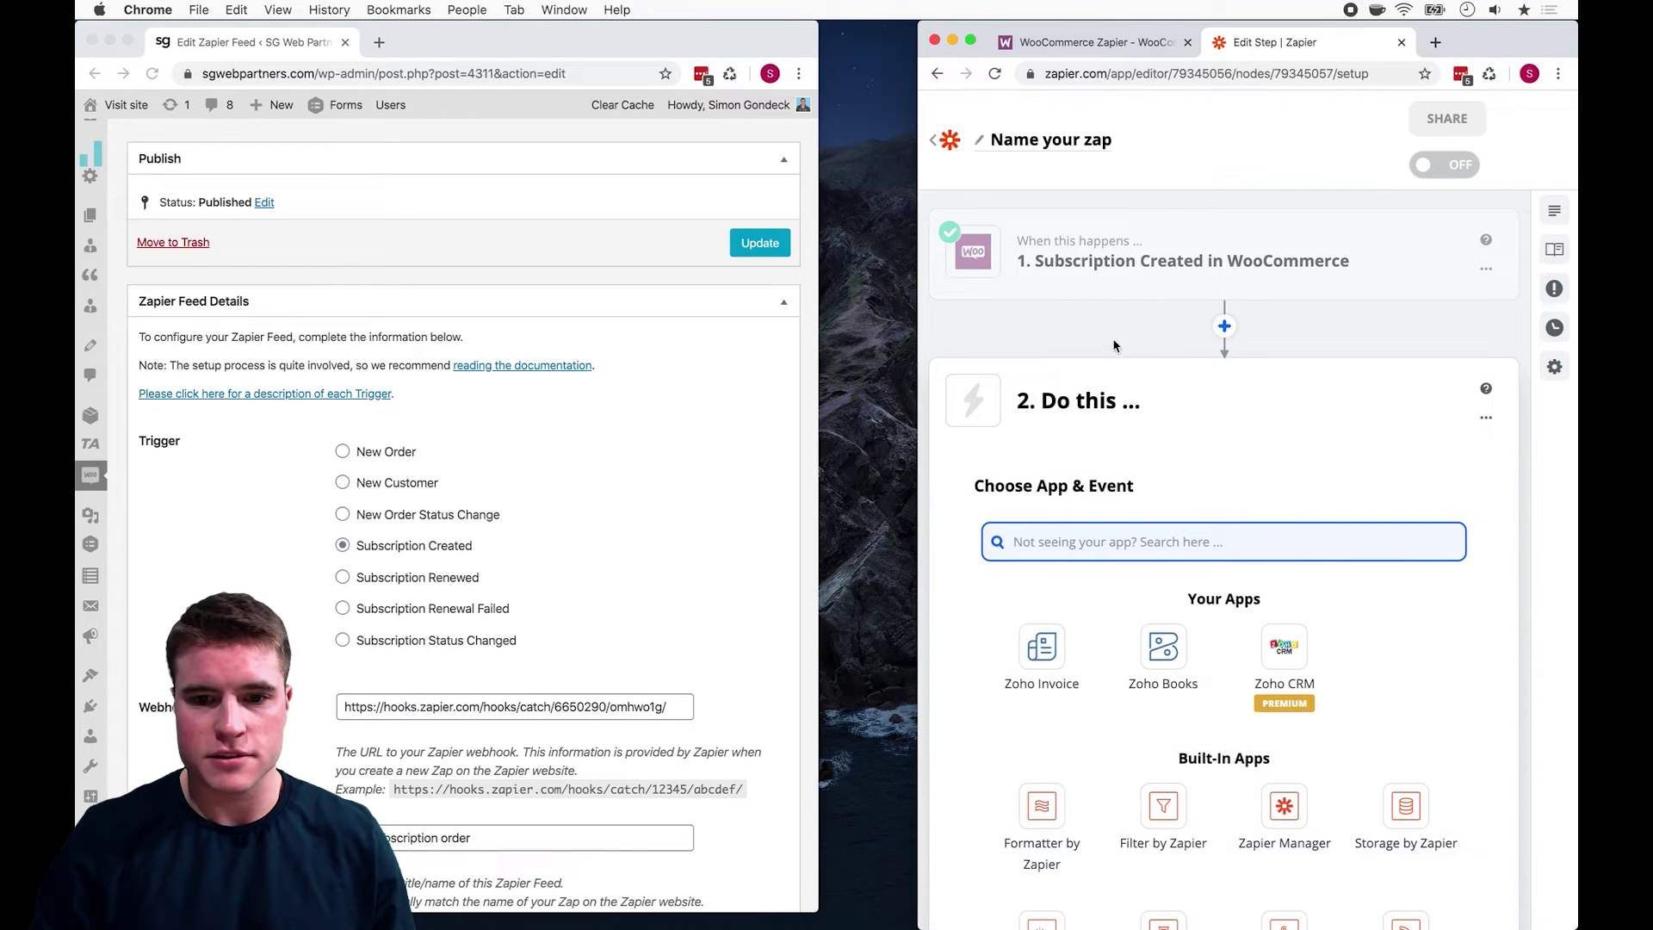
click(1132, 284)
click(1124, 341)
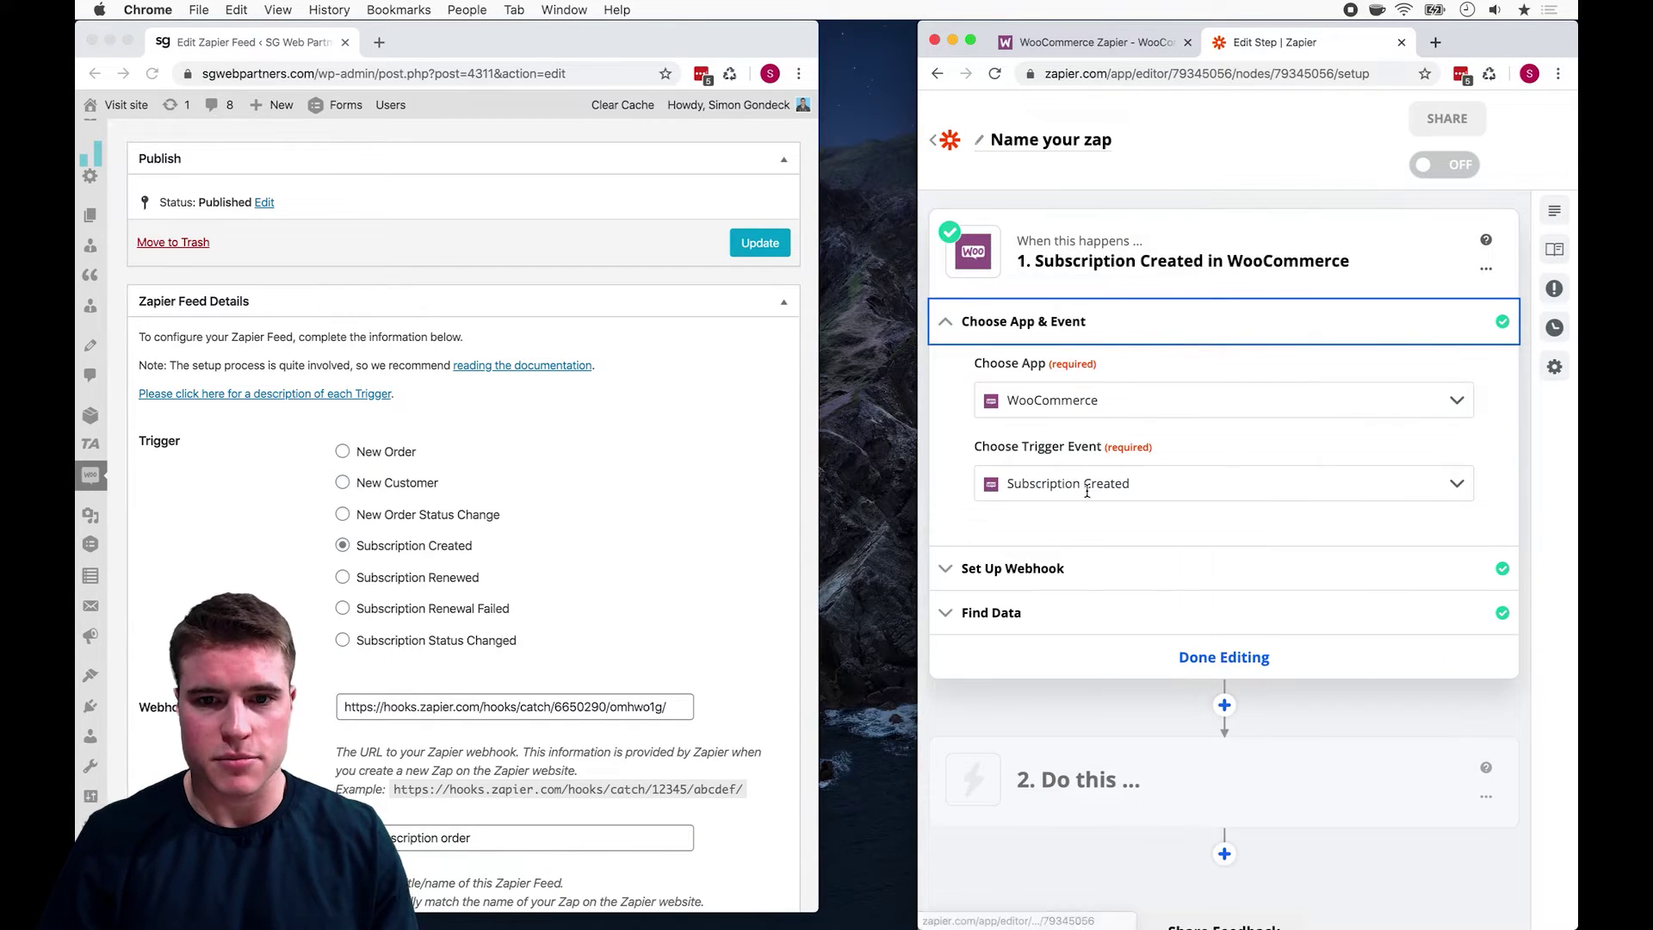
click(1076, 565)
click(1076, 583)
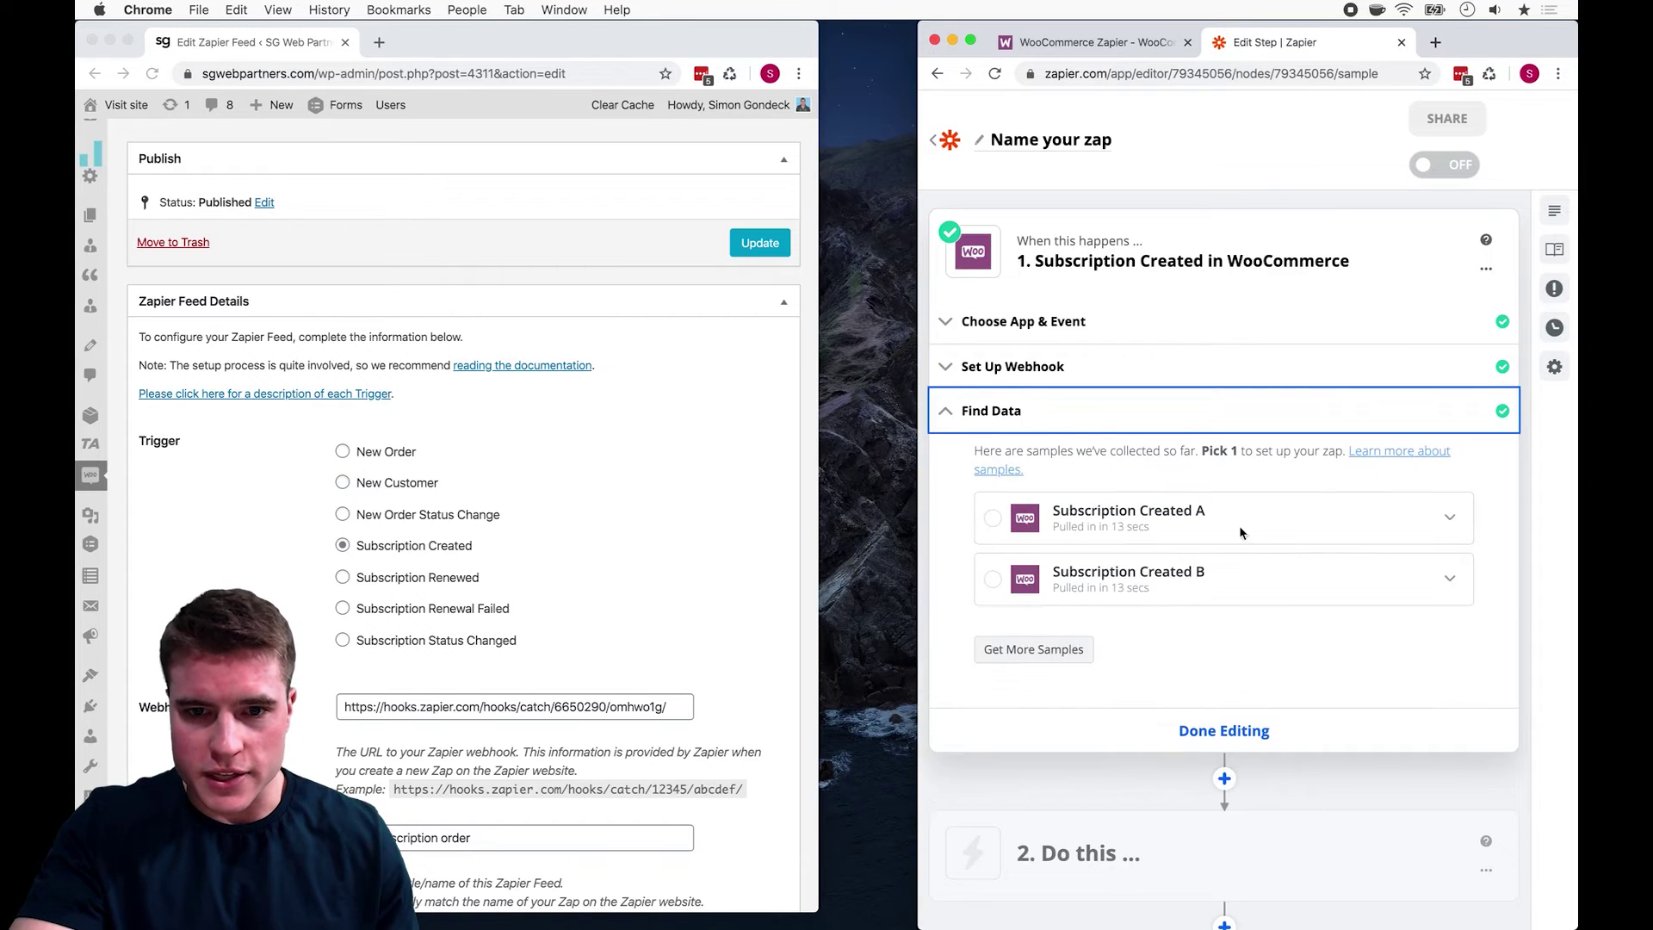
click(1284, 529)
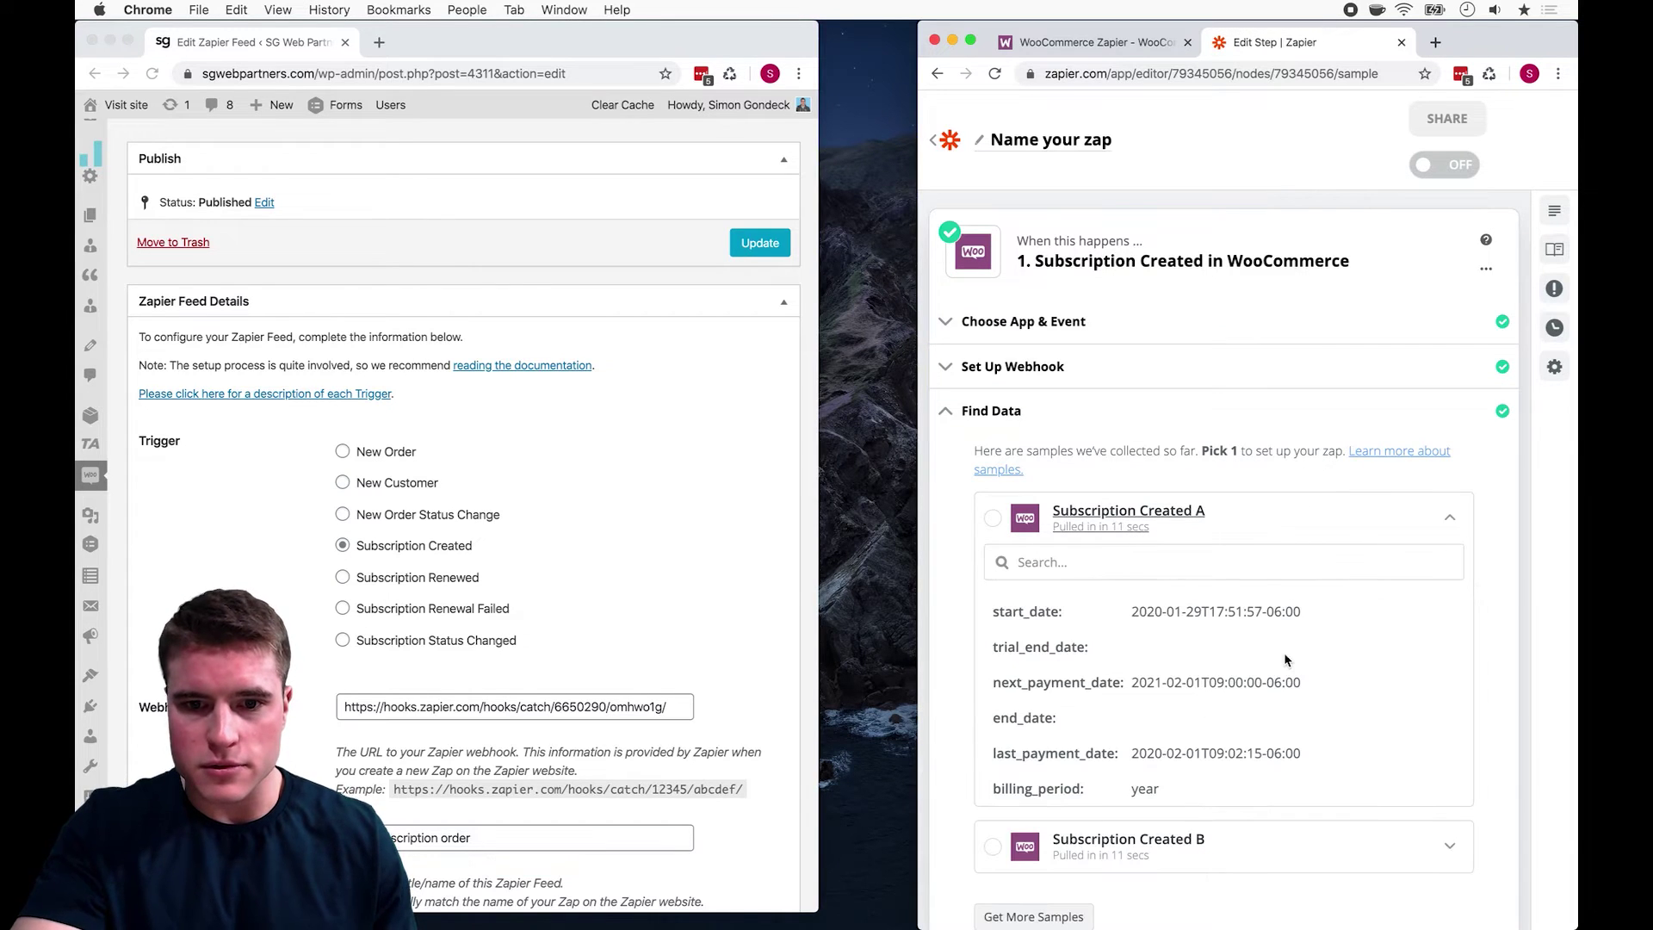
scroll(1285, 660, down, 3)
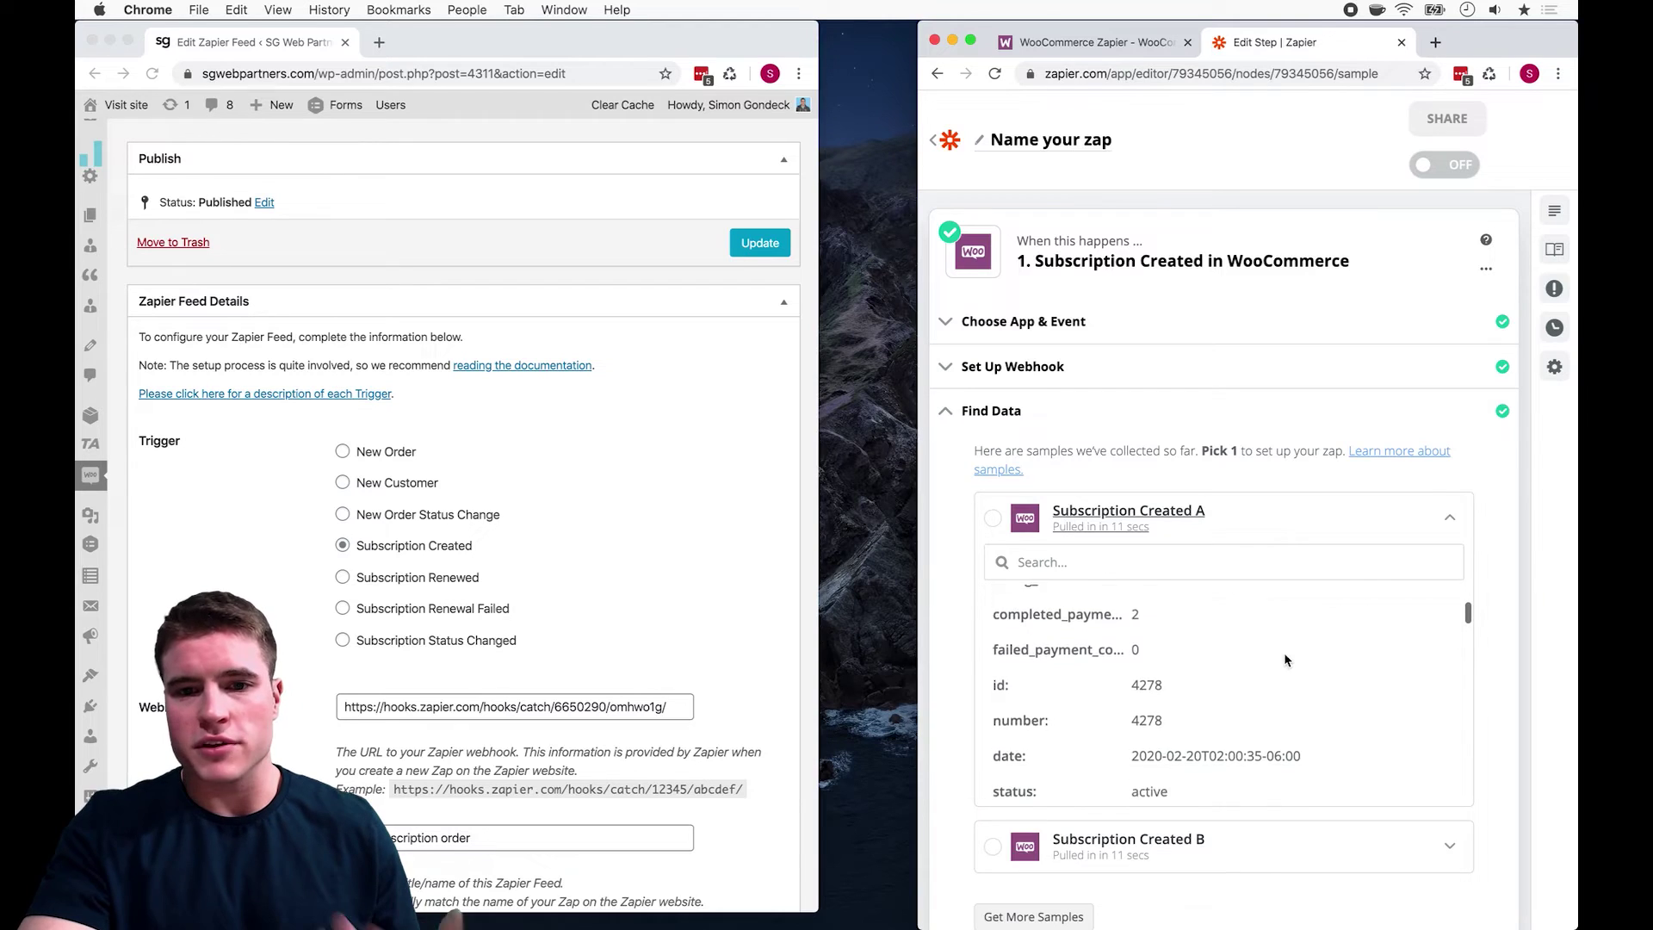
scroll(1285, 660, down, 5)
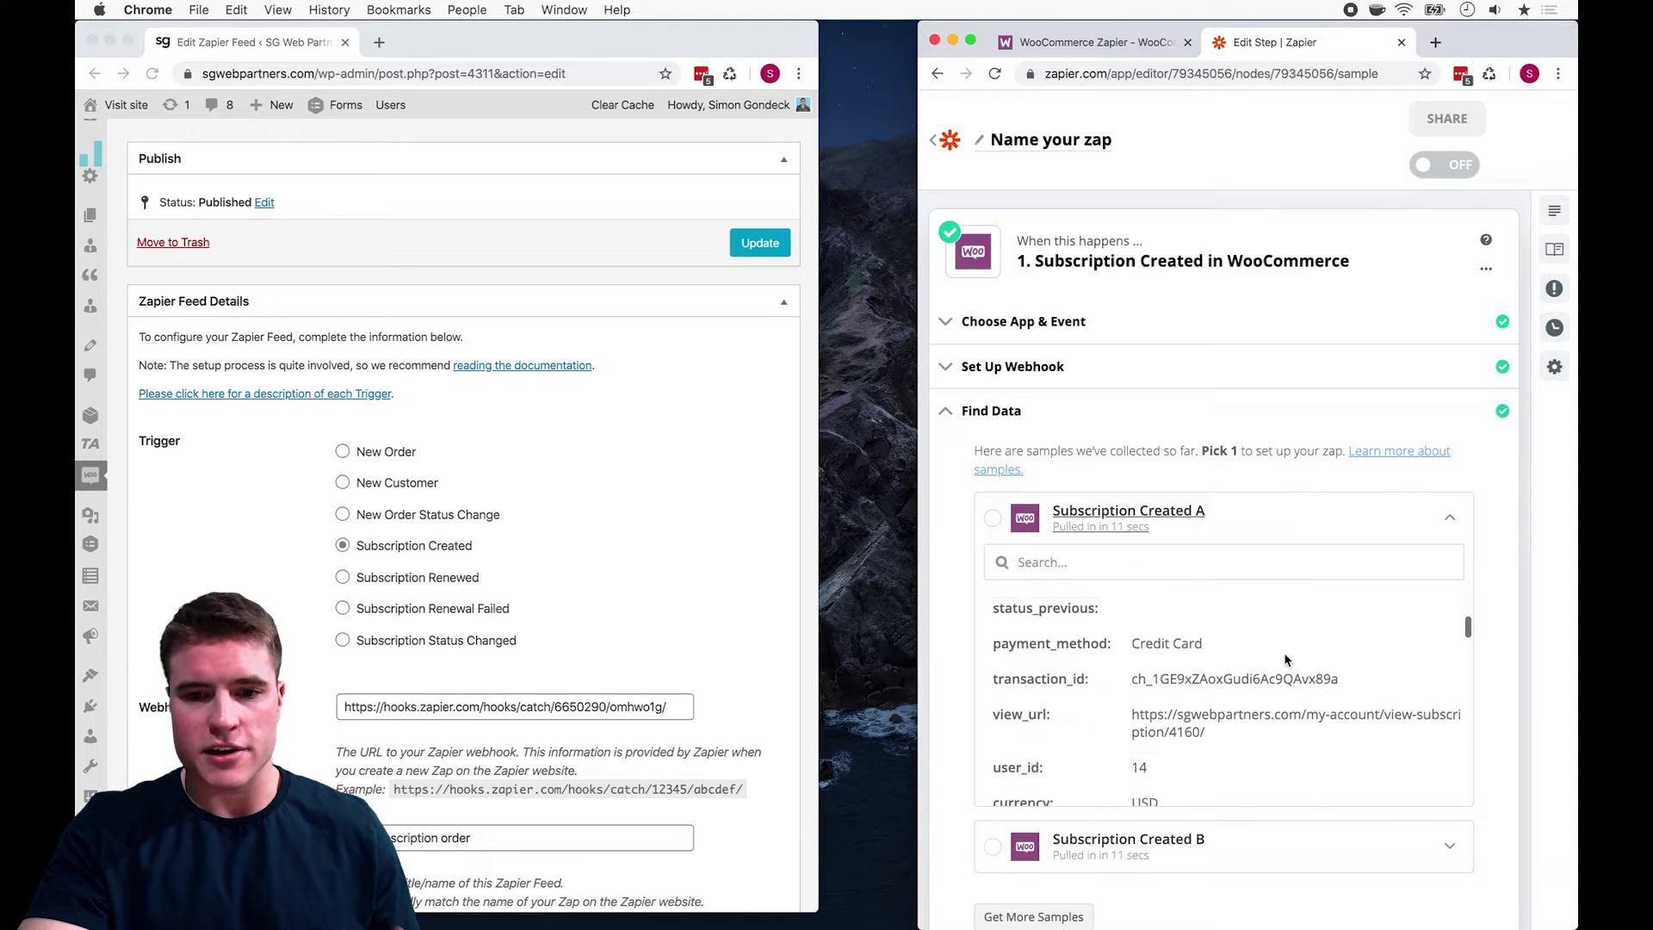
scroll(1283, 689, down, 10)
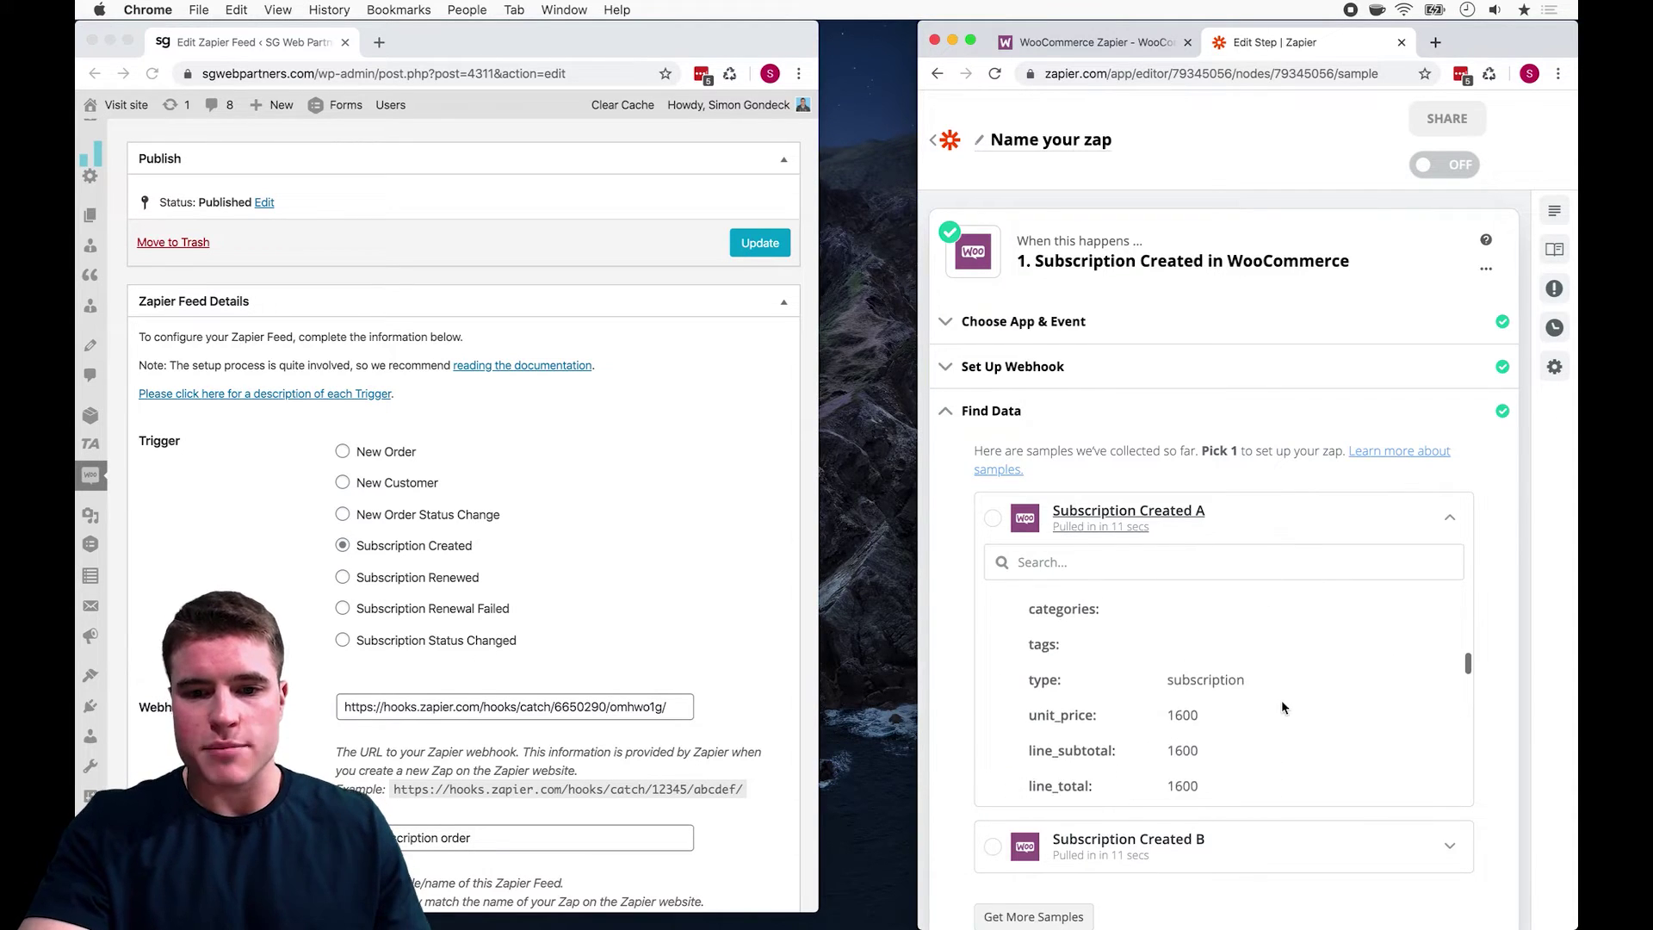
scroll(1281, 700, up, 5)
scroll(1281, 700, down, 6)
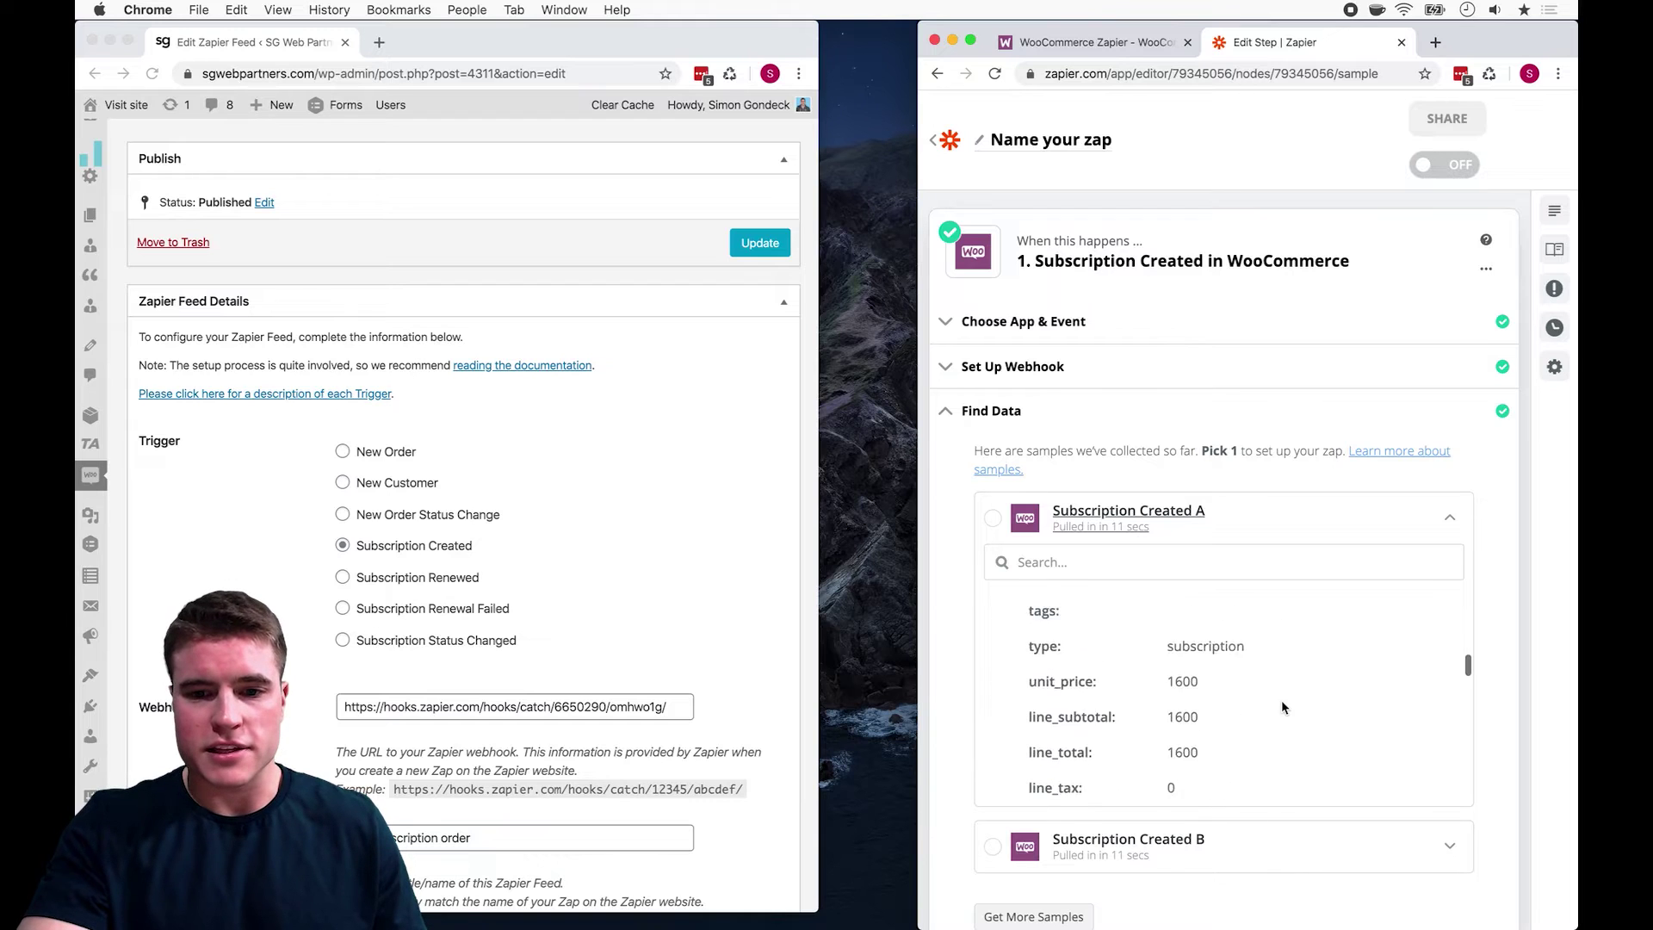
scroll(1282, 703, down, 3)
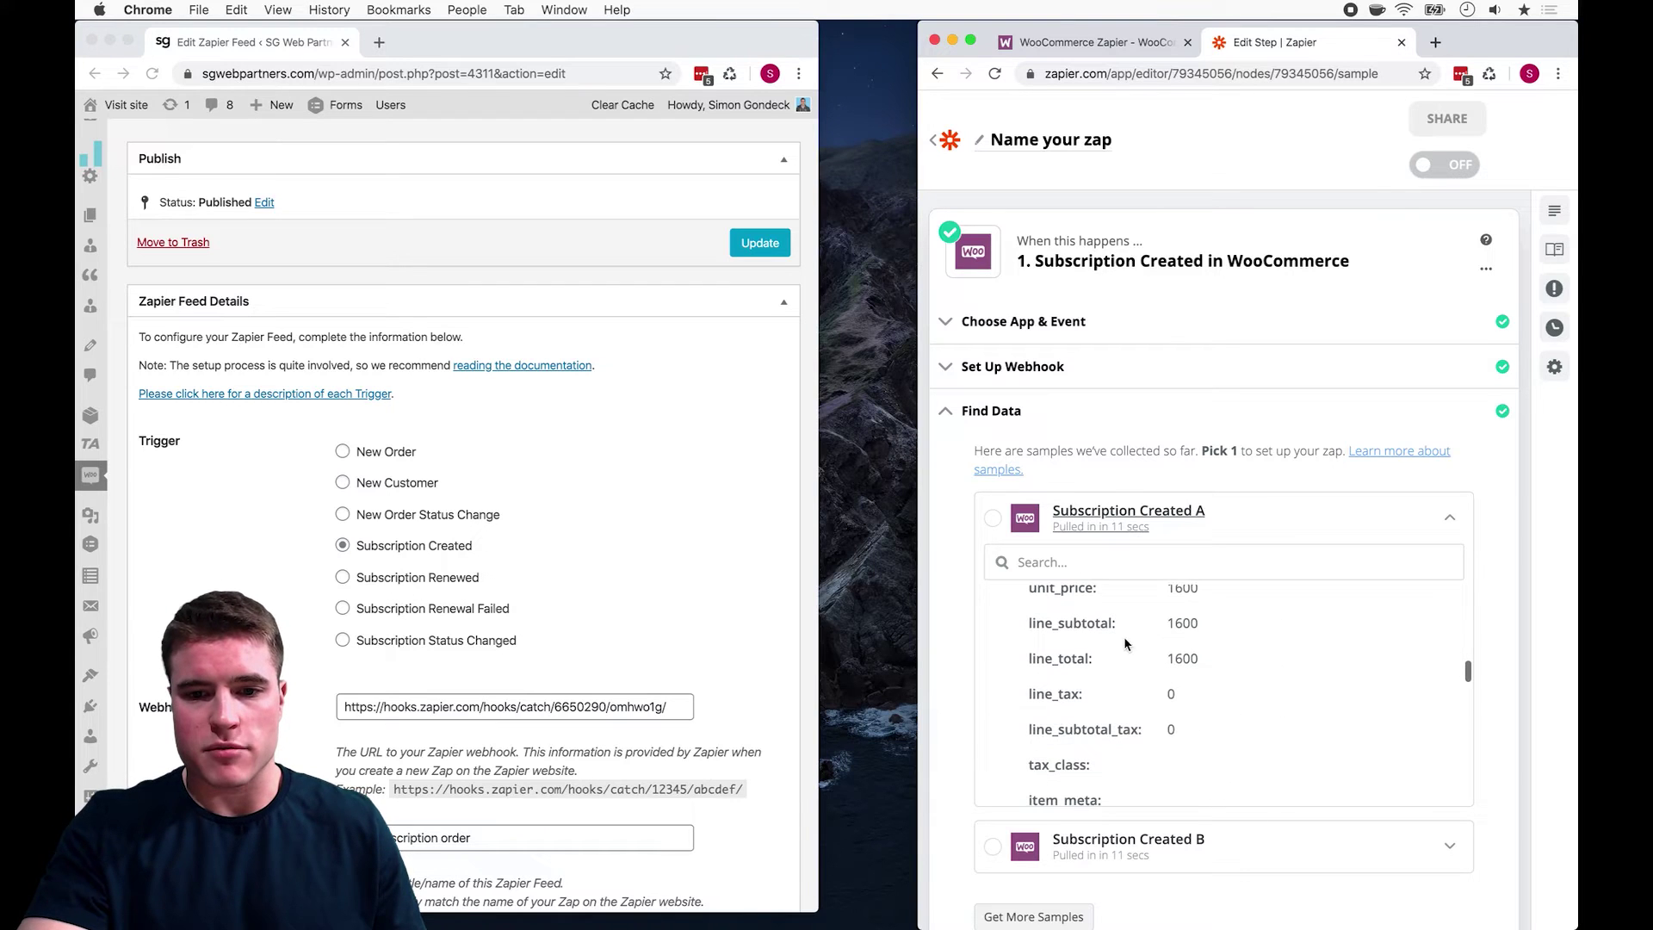
Step: Use Subscription Created A as the sample, finish the trigger, and open the empty action step
click(994, 520)
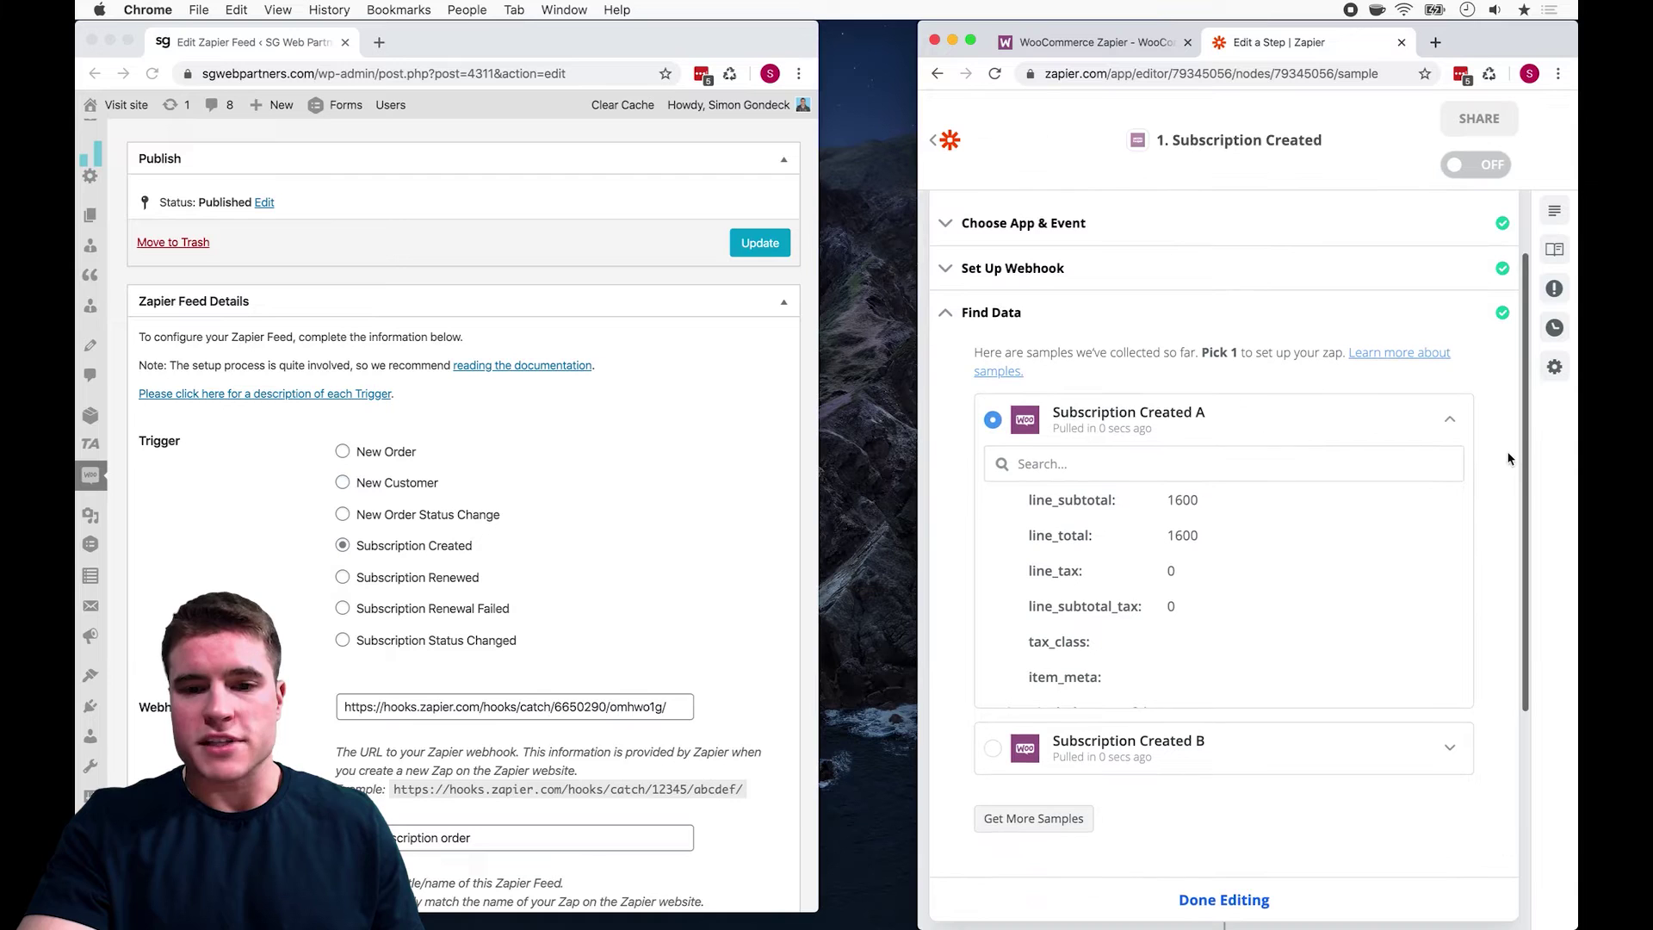
click(1452, 421)
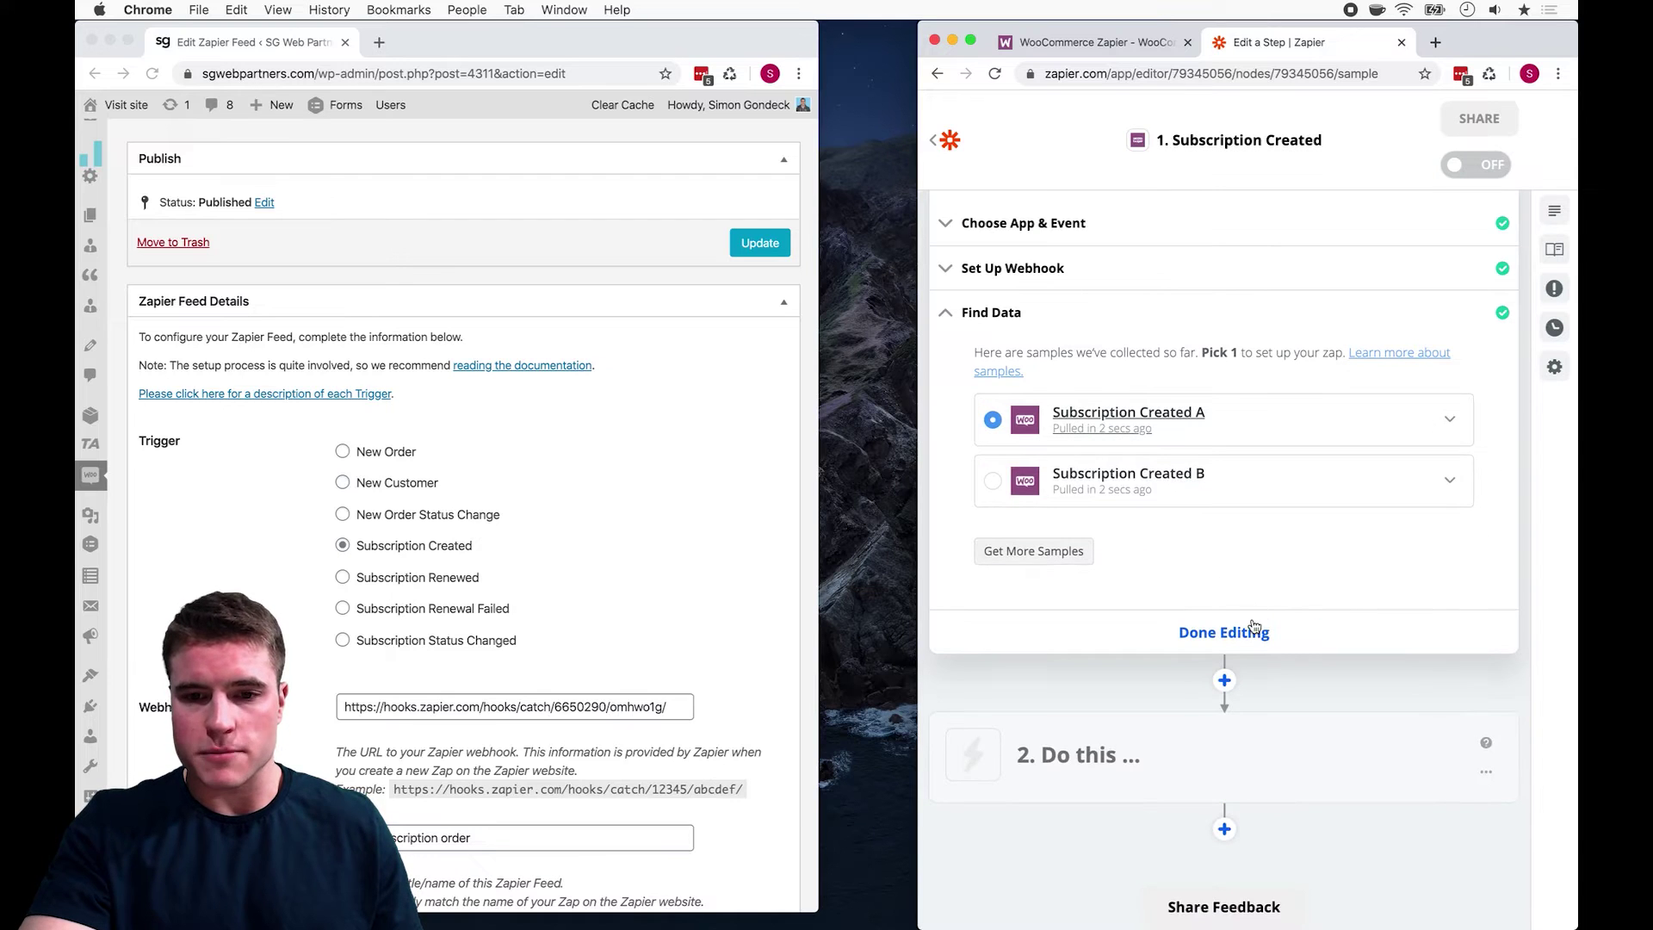
click(1251, 630)
click(1145, 440)
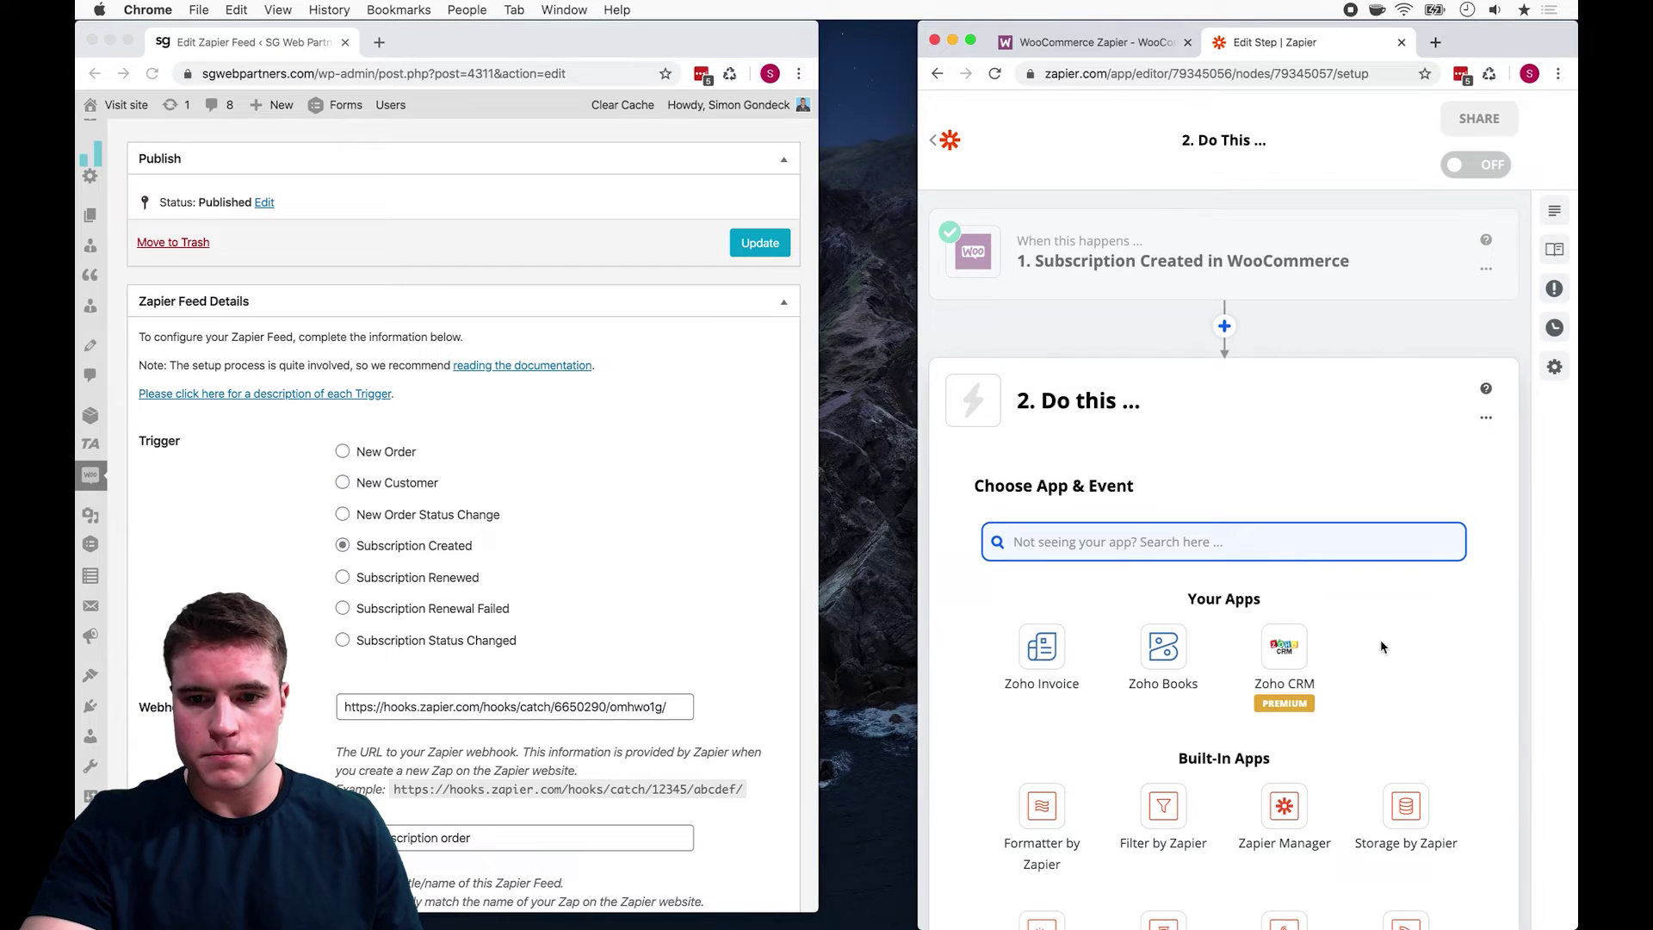
Step: Search 'goog', choose Google Sheets and set the action event to Create Worksheet
scroll(1381, 646, down, 3)
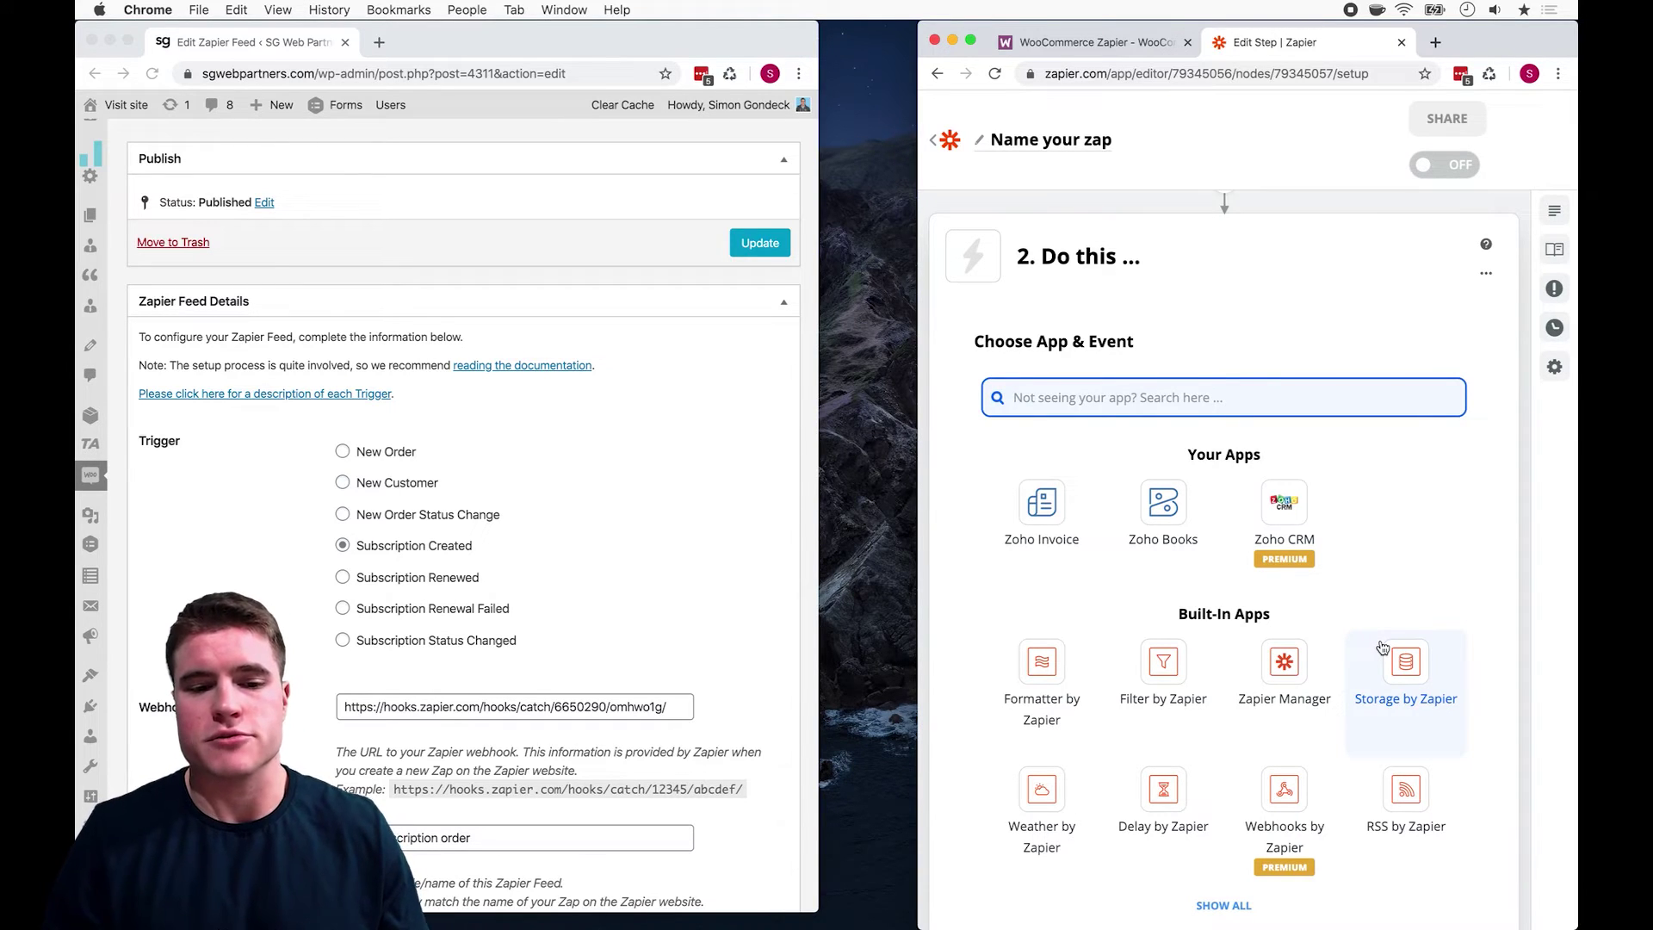
text(goog.)
key(BackSpace)
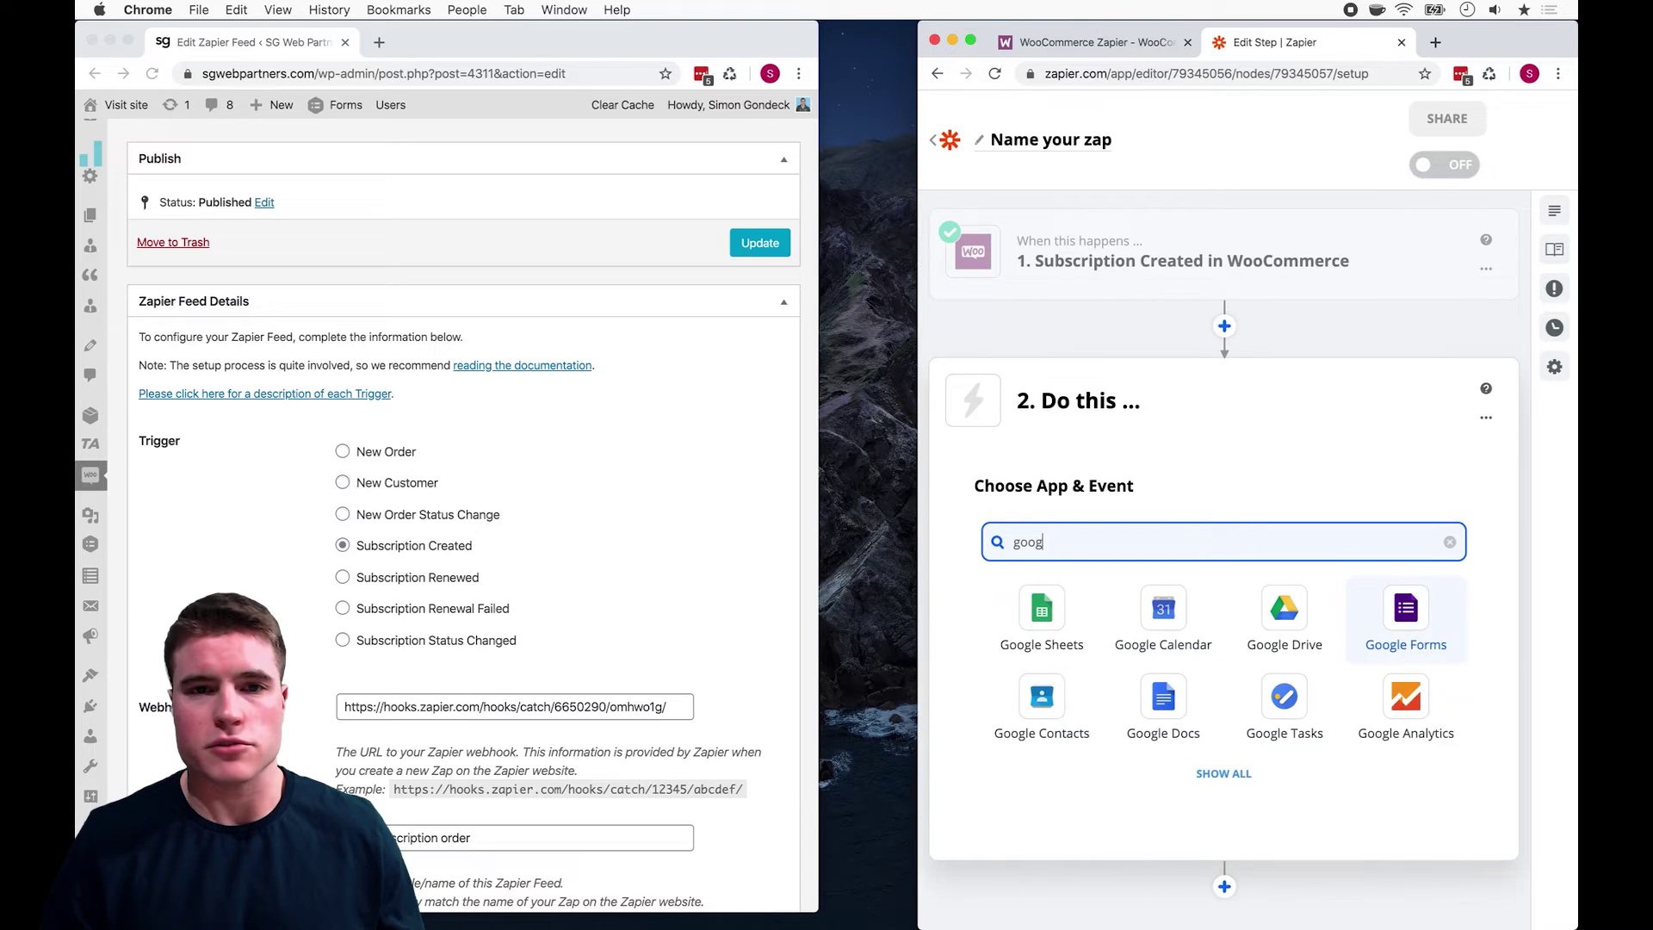
click(1076, 637)
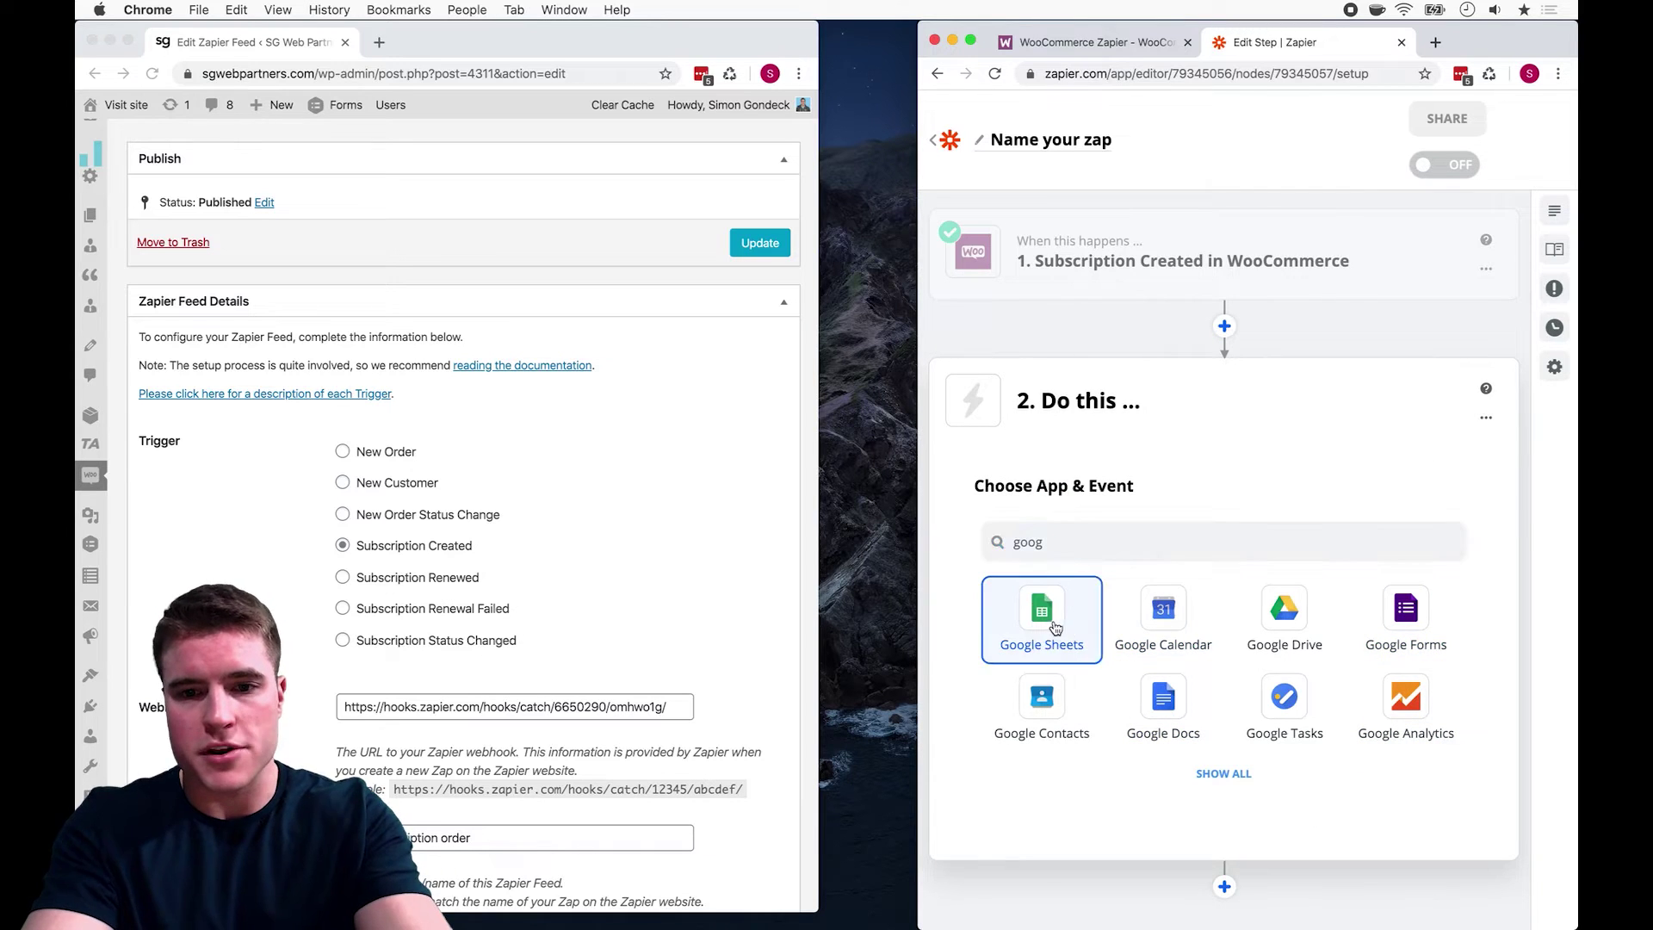
click(1123, 648)
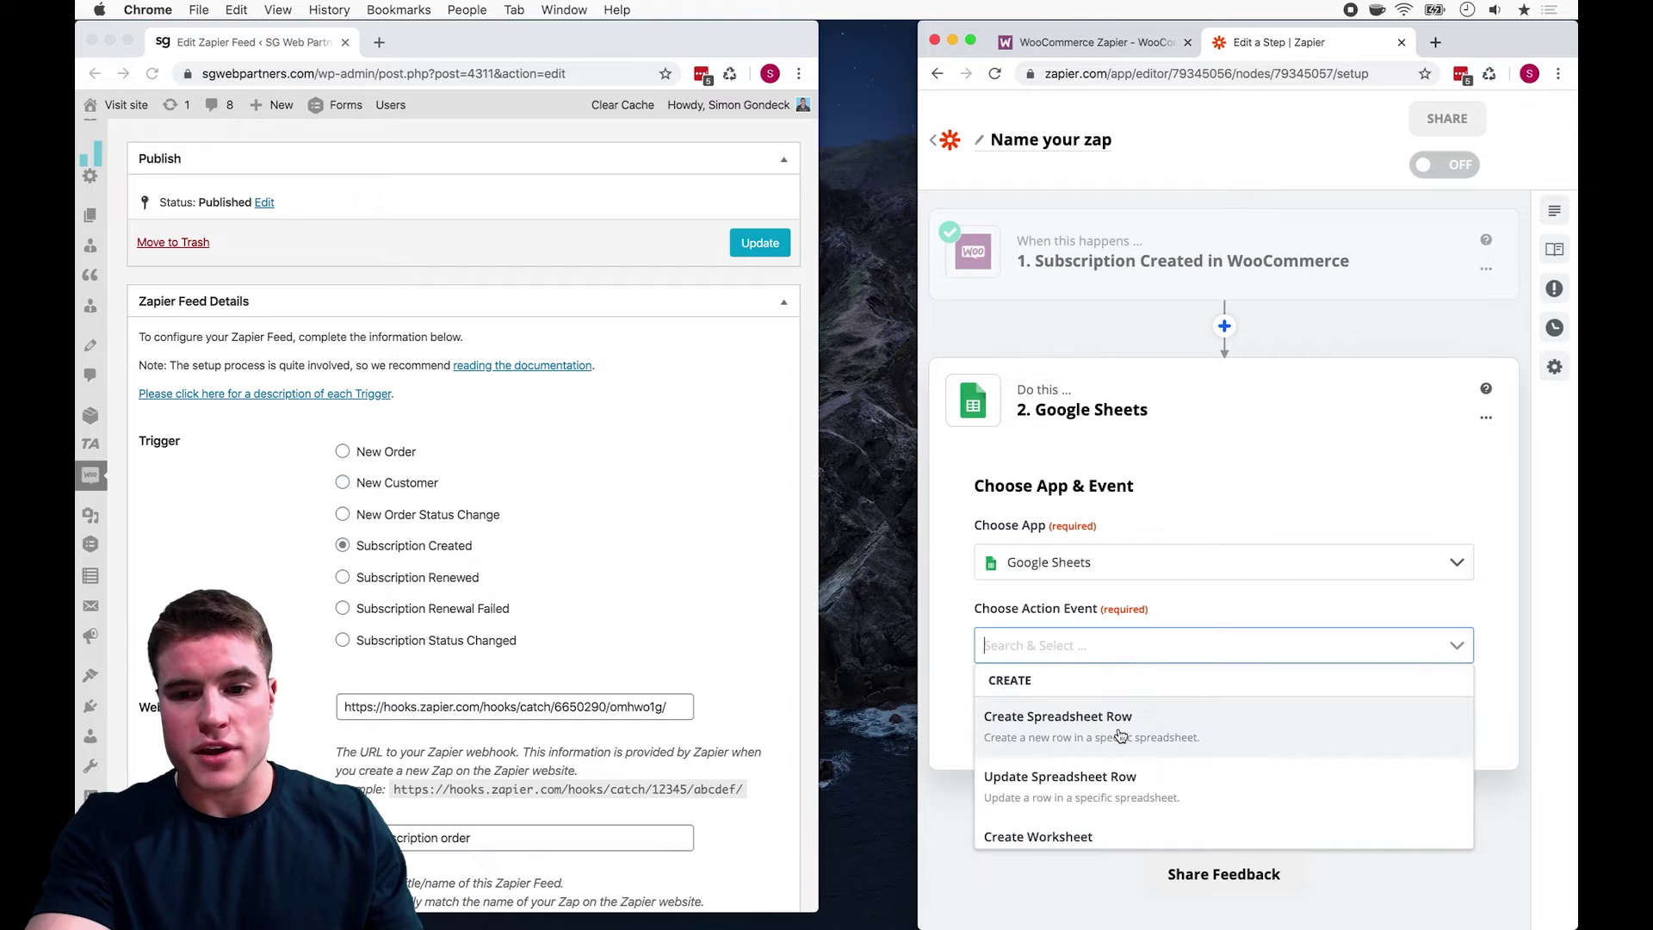
scroll(1120, 734, down, 3)
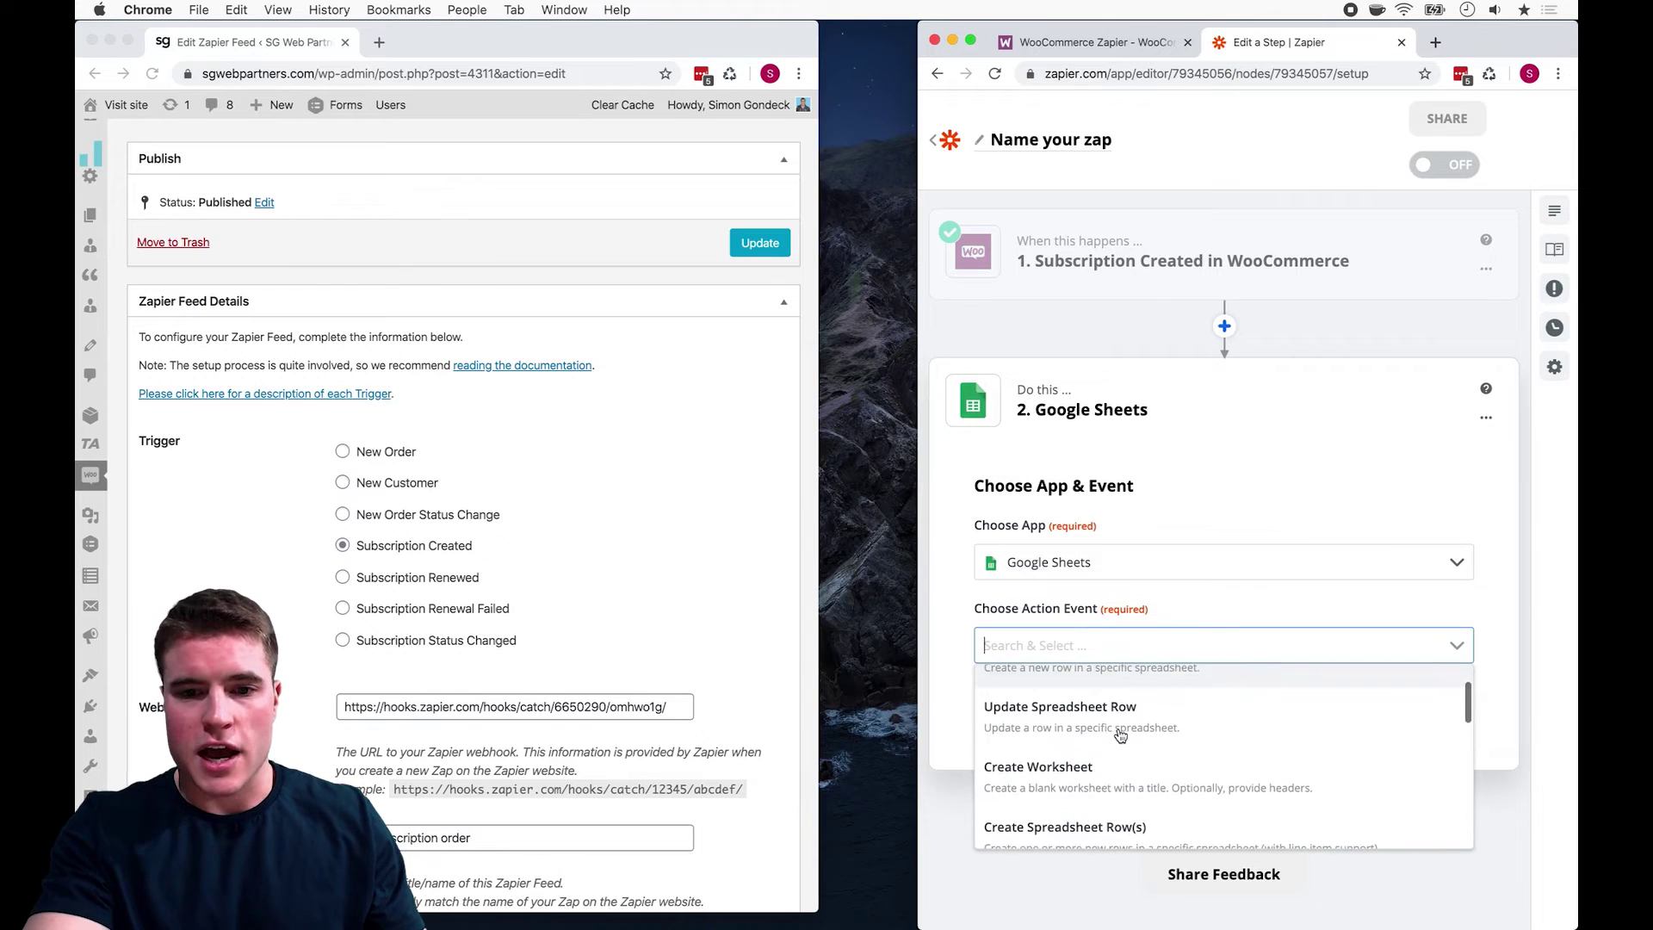
click(1113, 746)
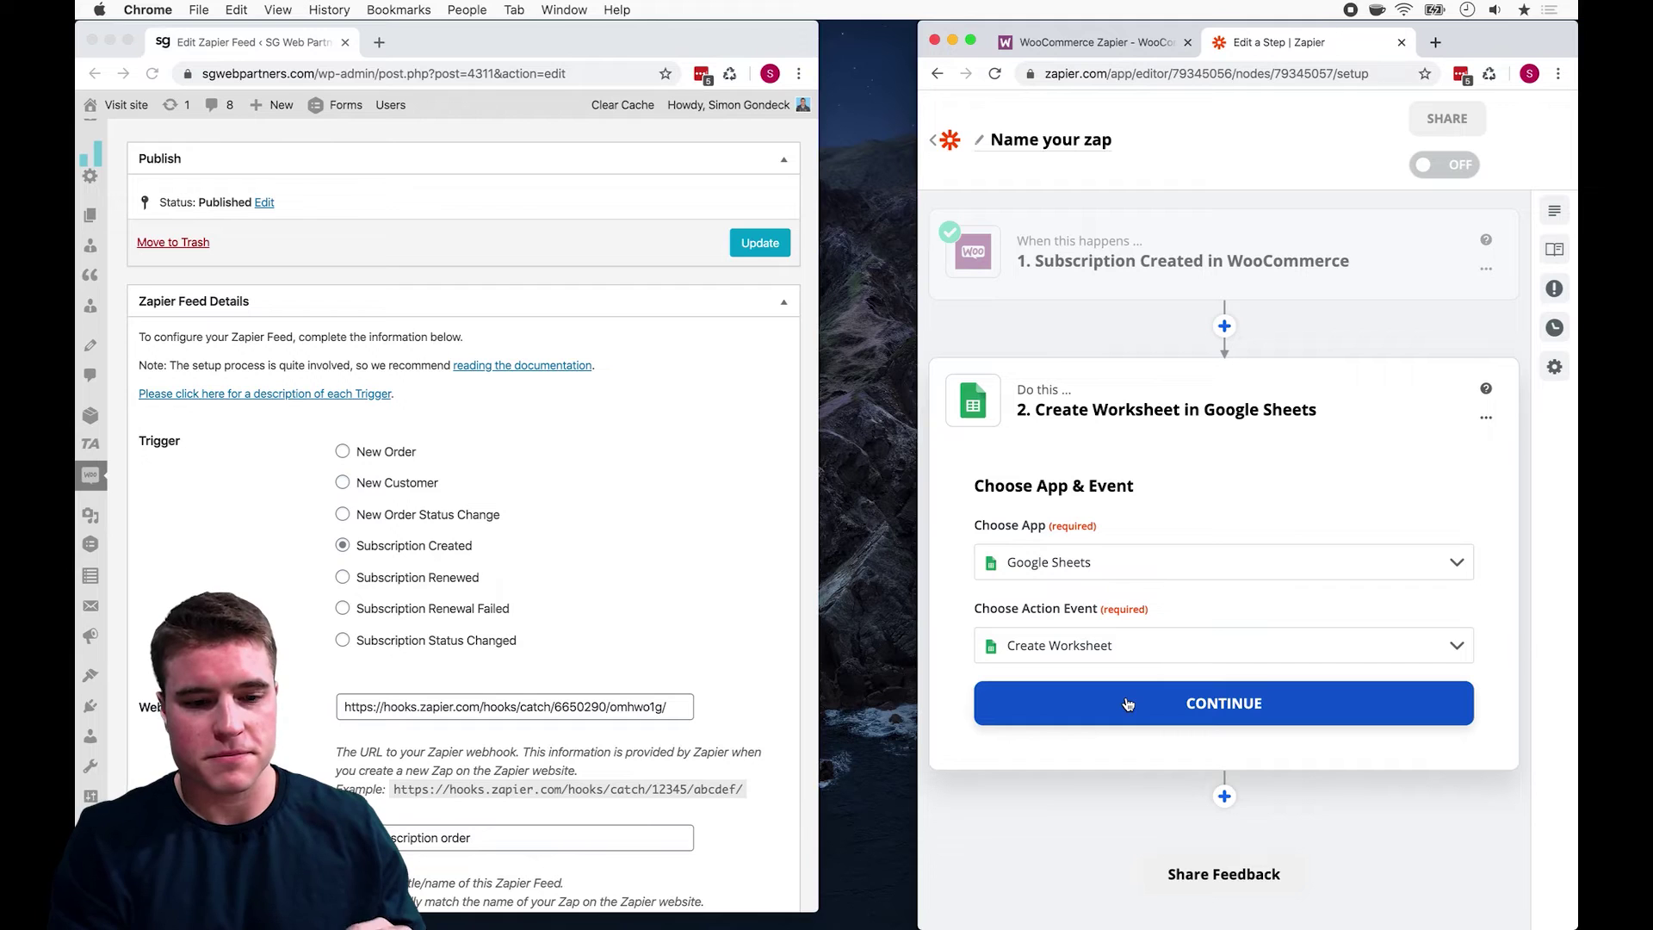
Step: Sign in to Google Sheets with the chosen Google account and allow Zapier access
click(1129, 704)
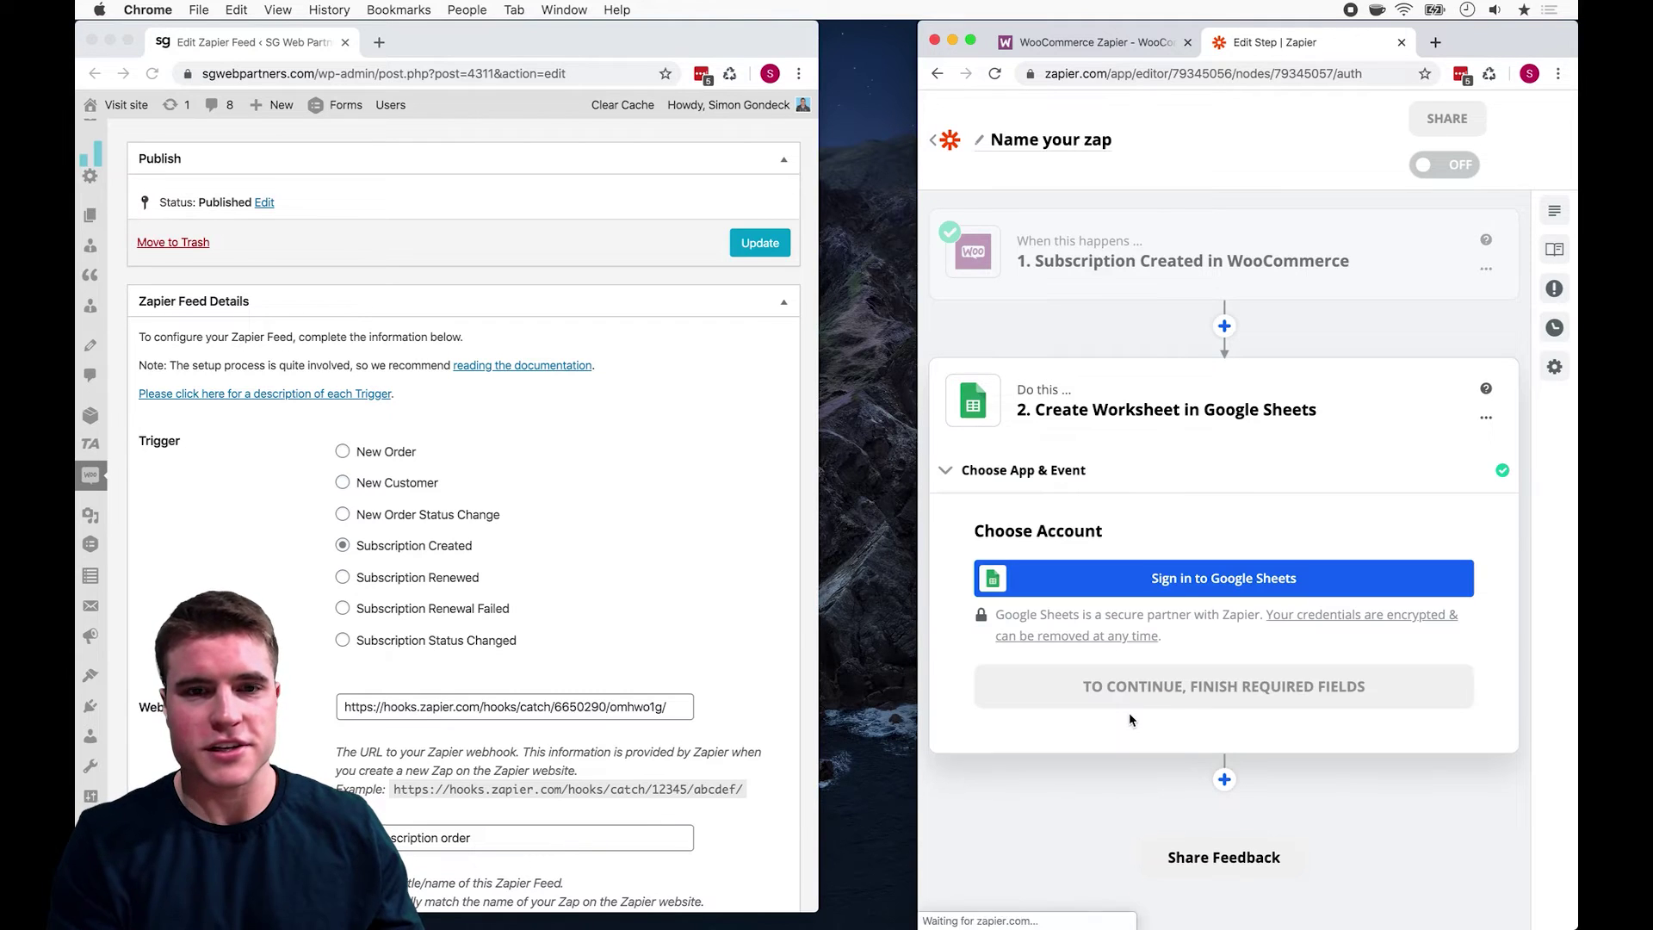
click(1179, 592)
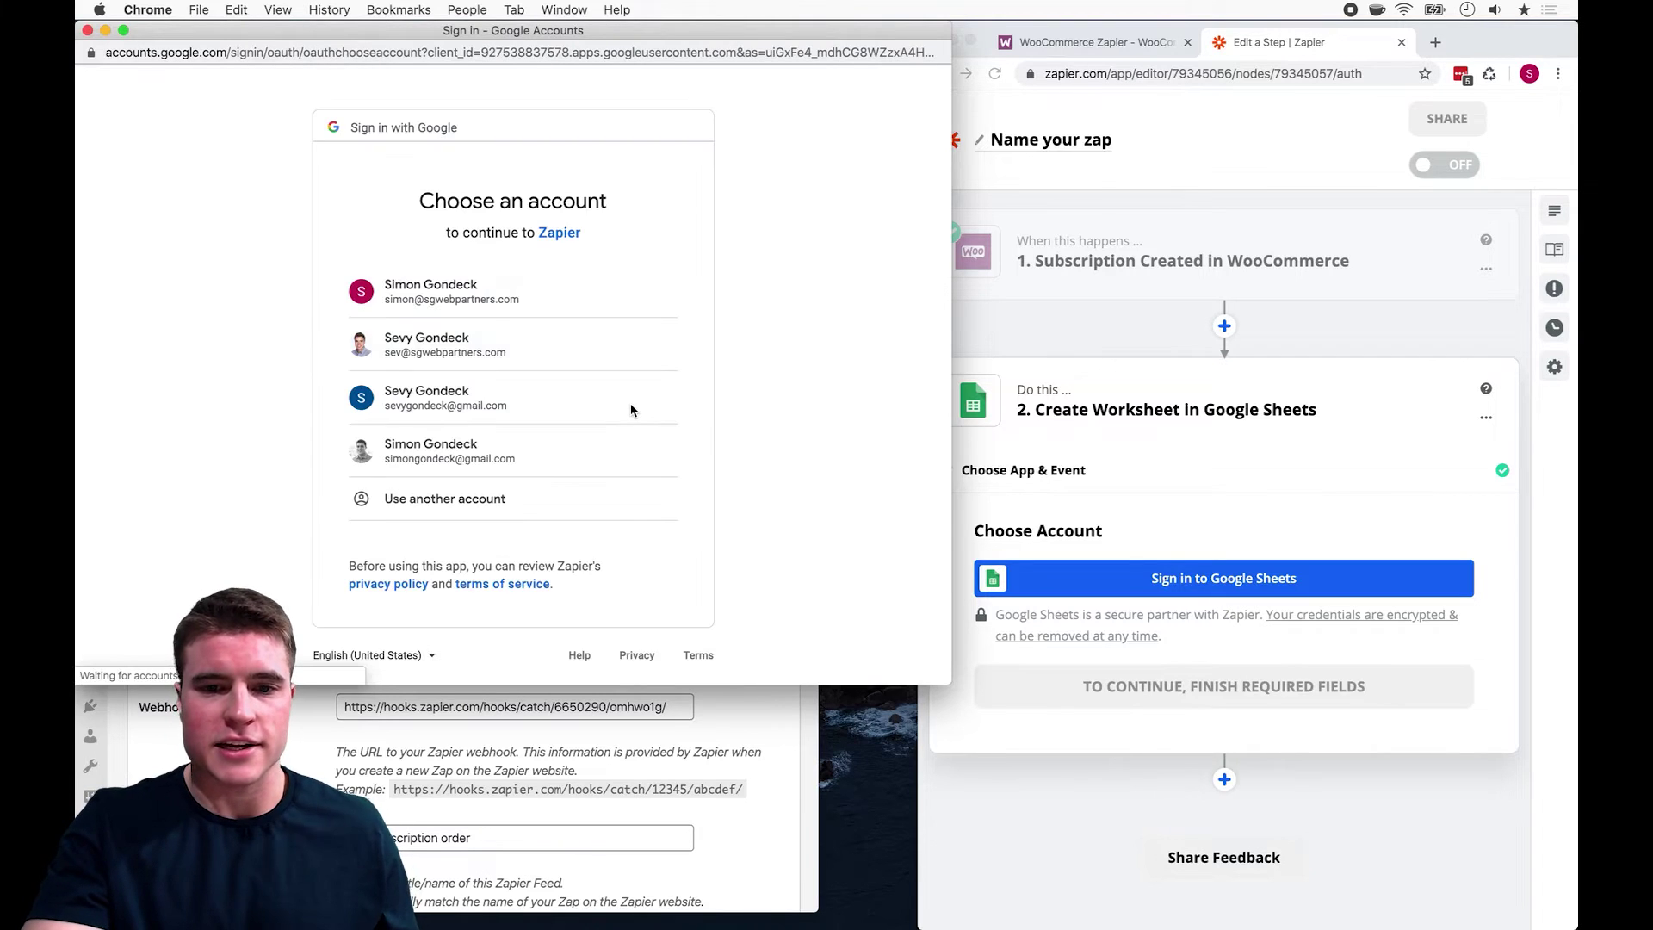
click(520, 273)
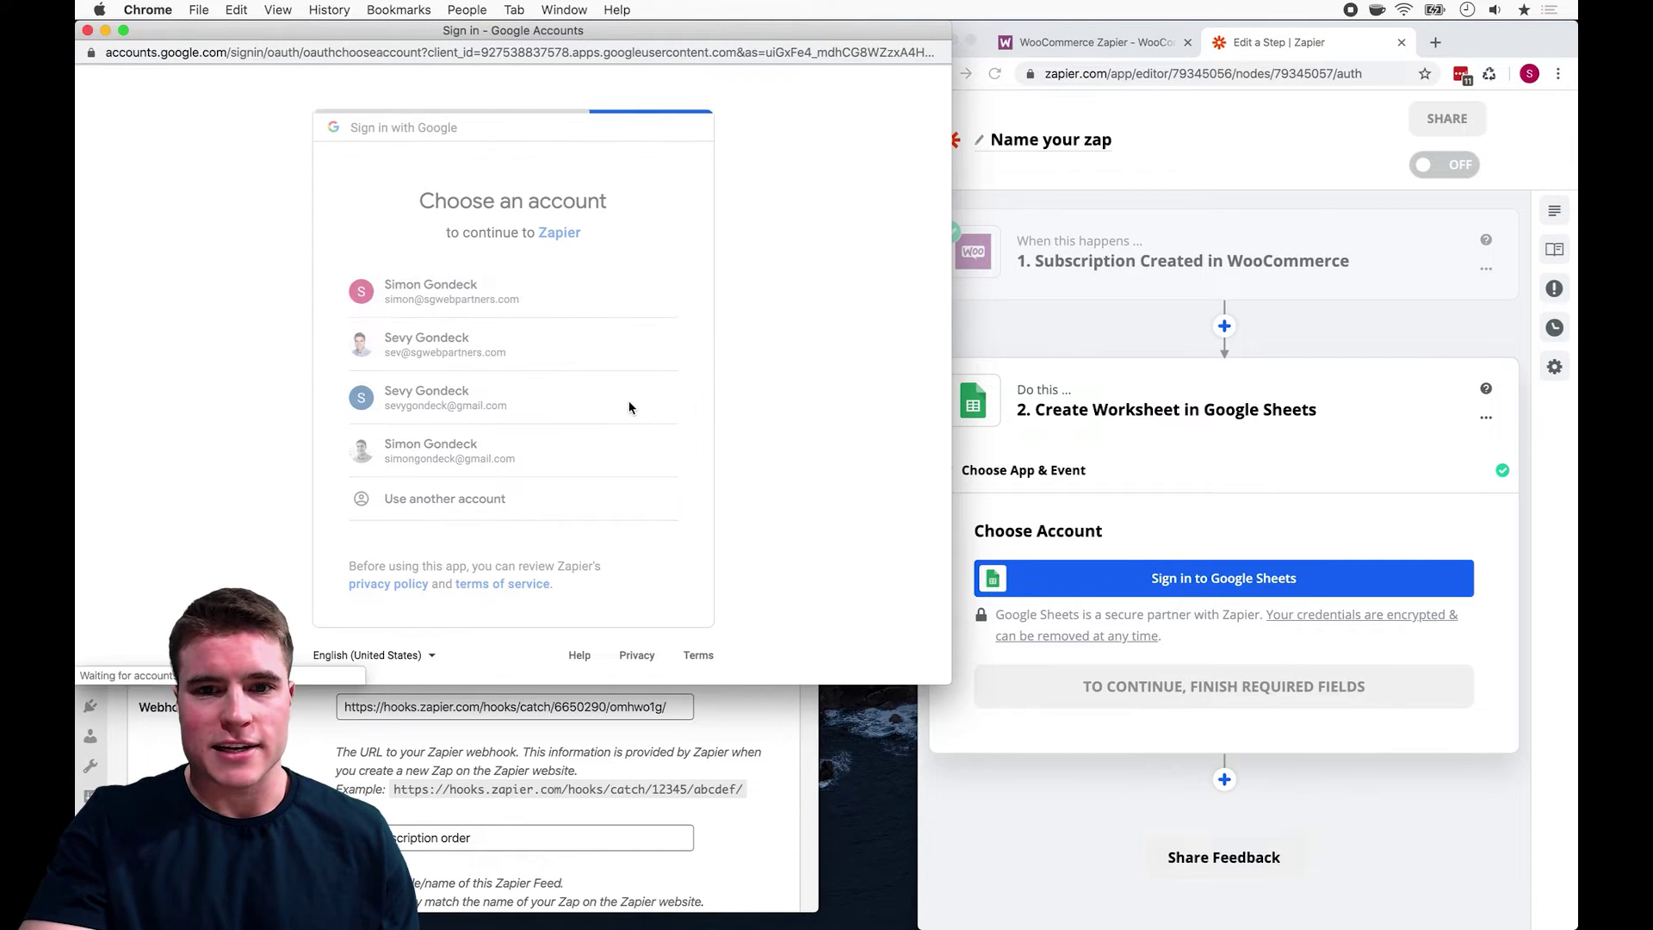
click(637, 635)
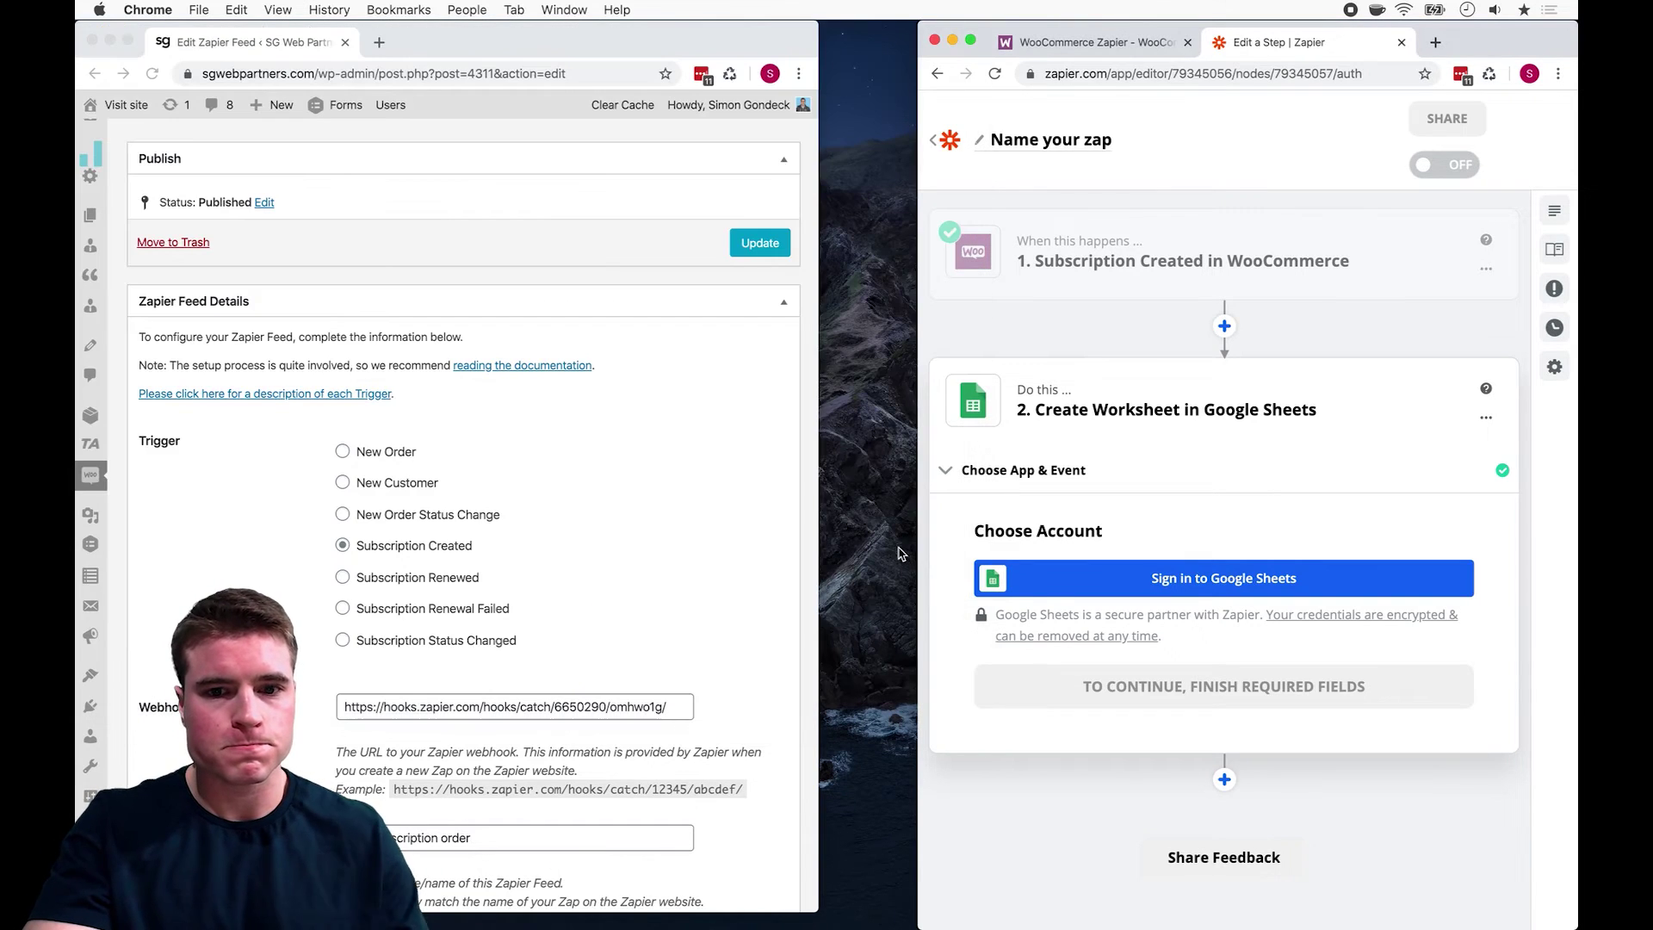
Step: Select My Google Drive and the Events spreadsheet for the new worksheet
click(1188, 715)
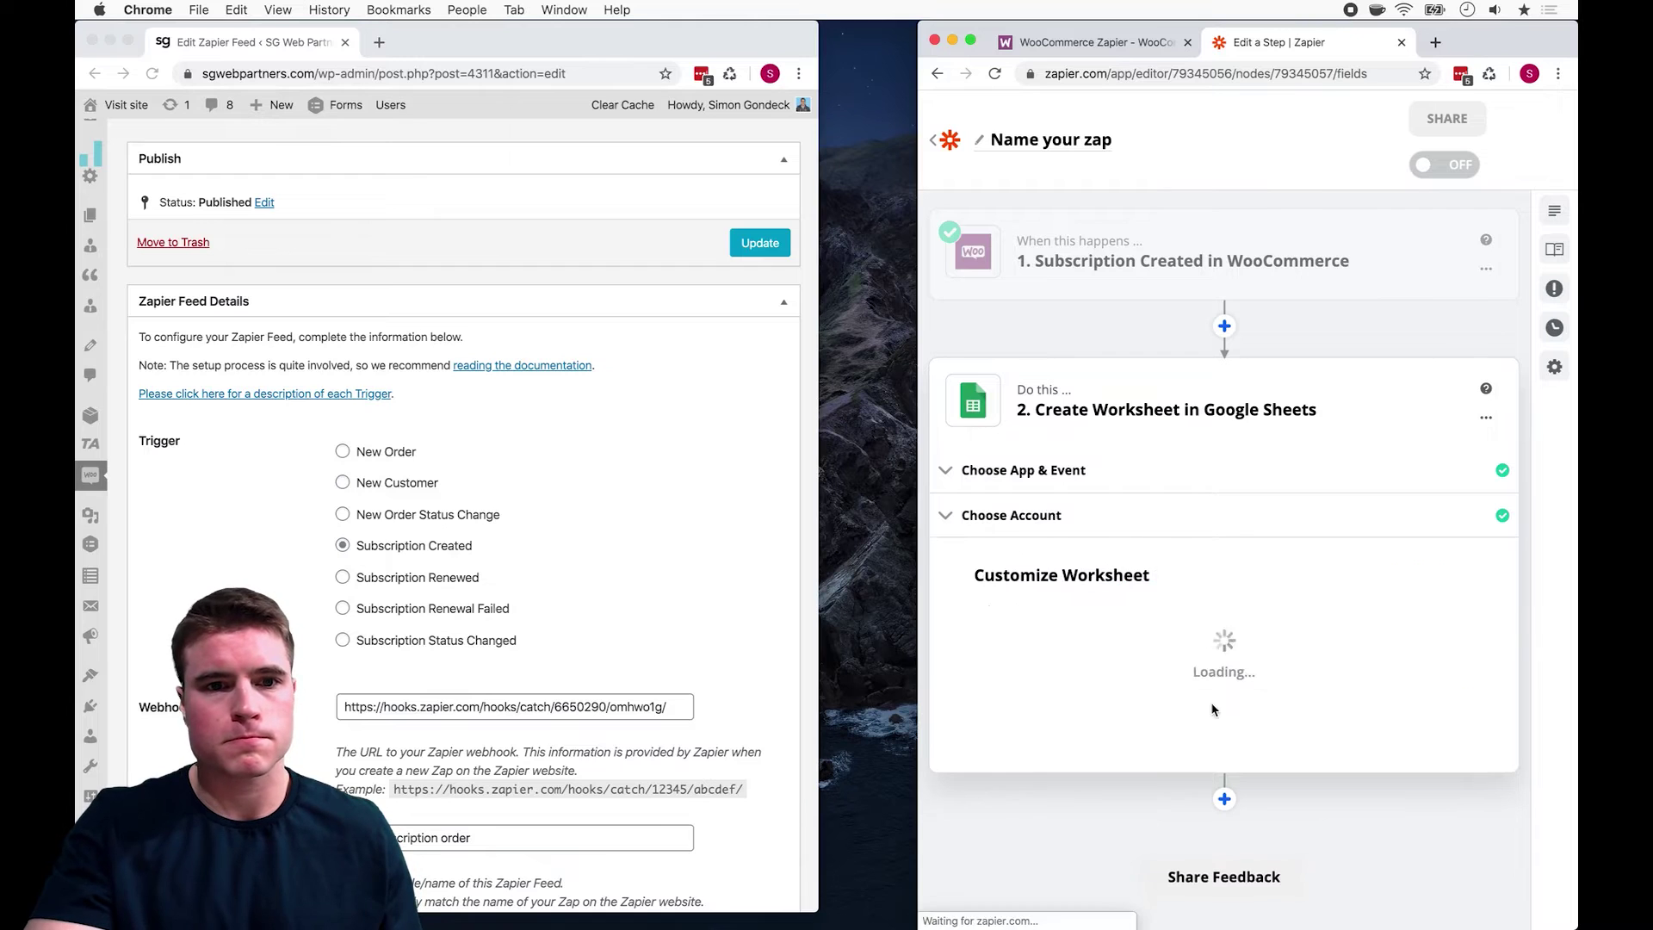
click(1439, 641)
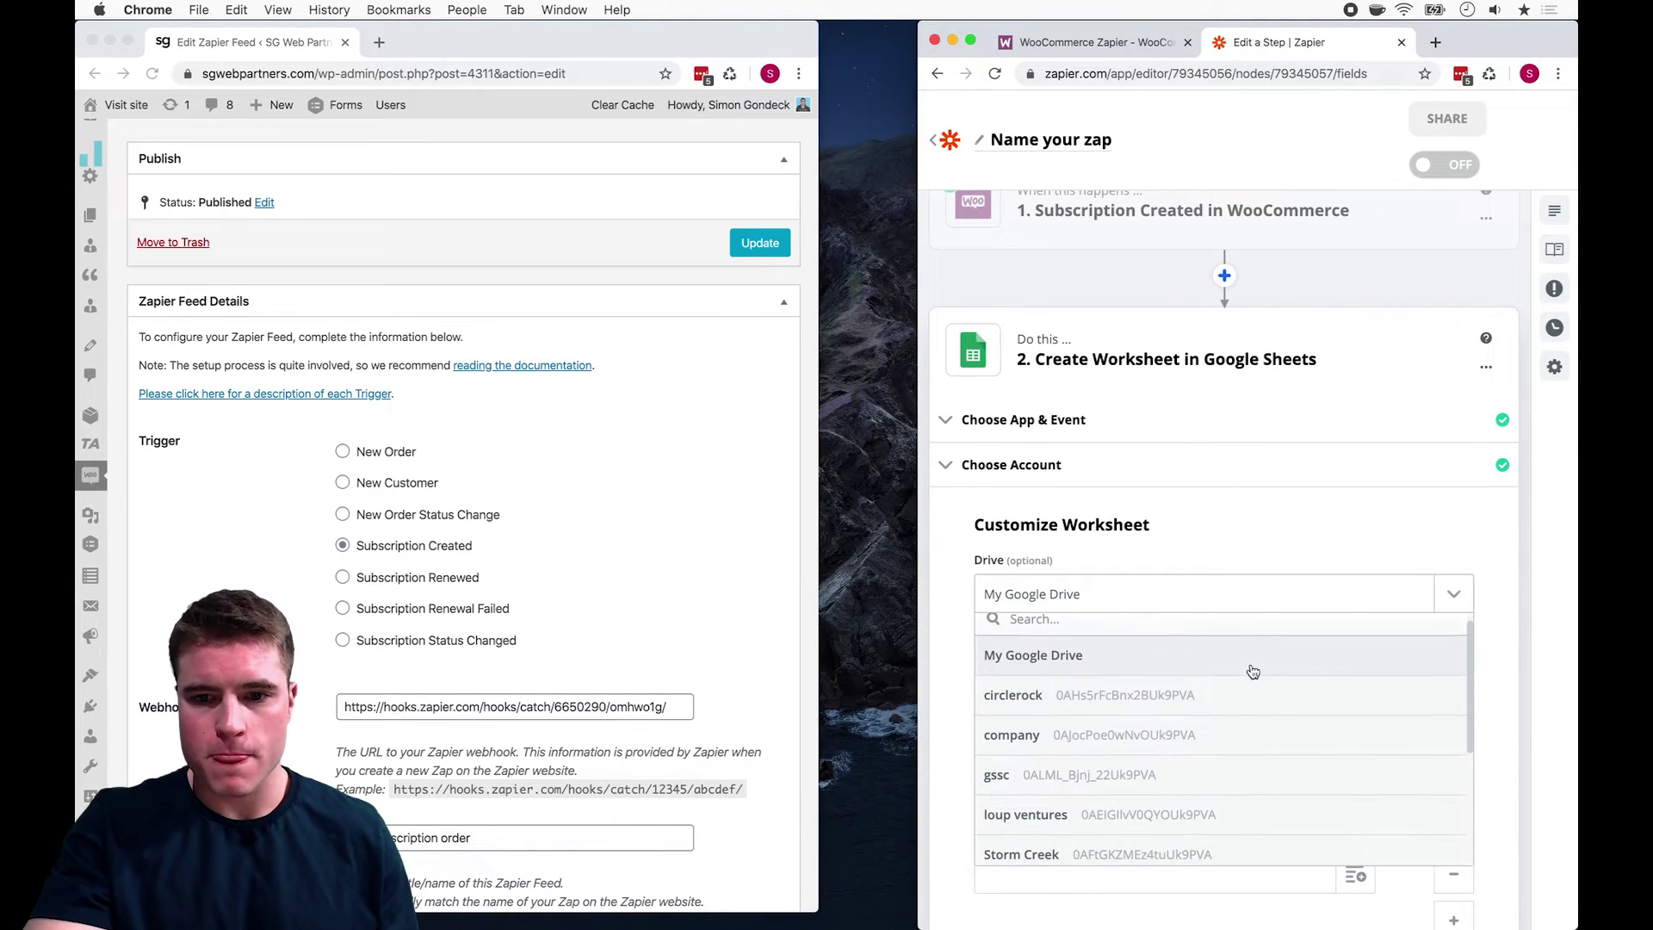
click(1247, 668)
scroll(1392, 531, down, 1)
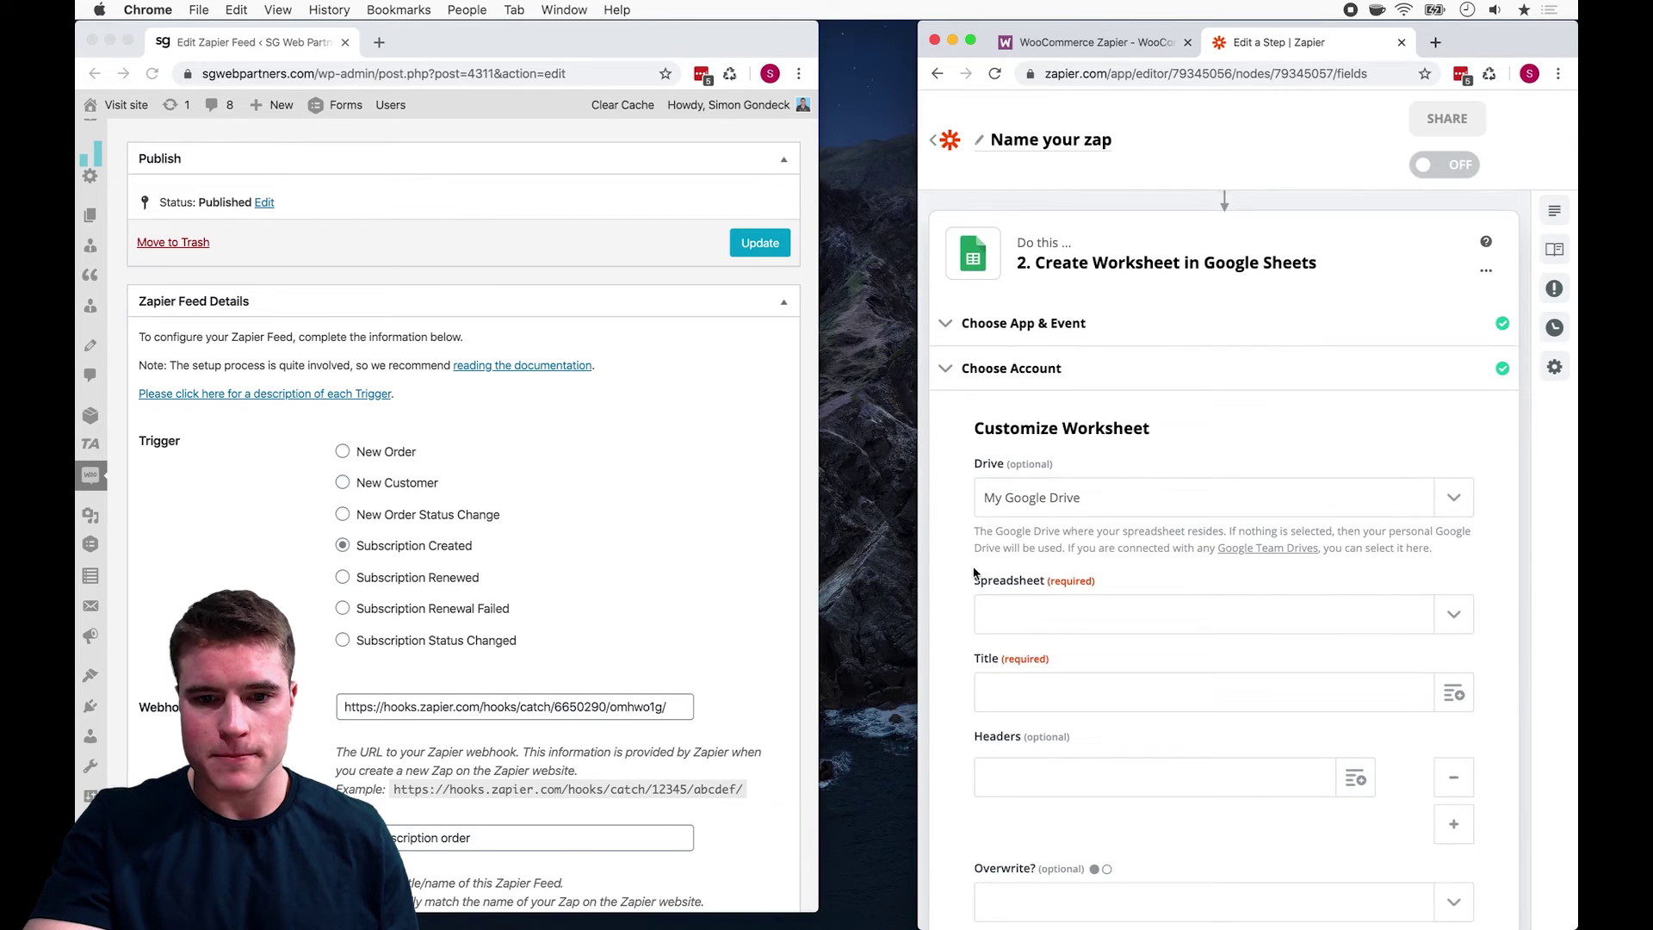
drag(907, 559, 838, 560)
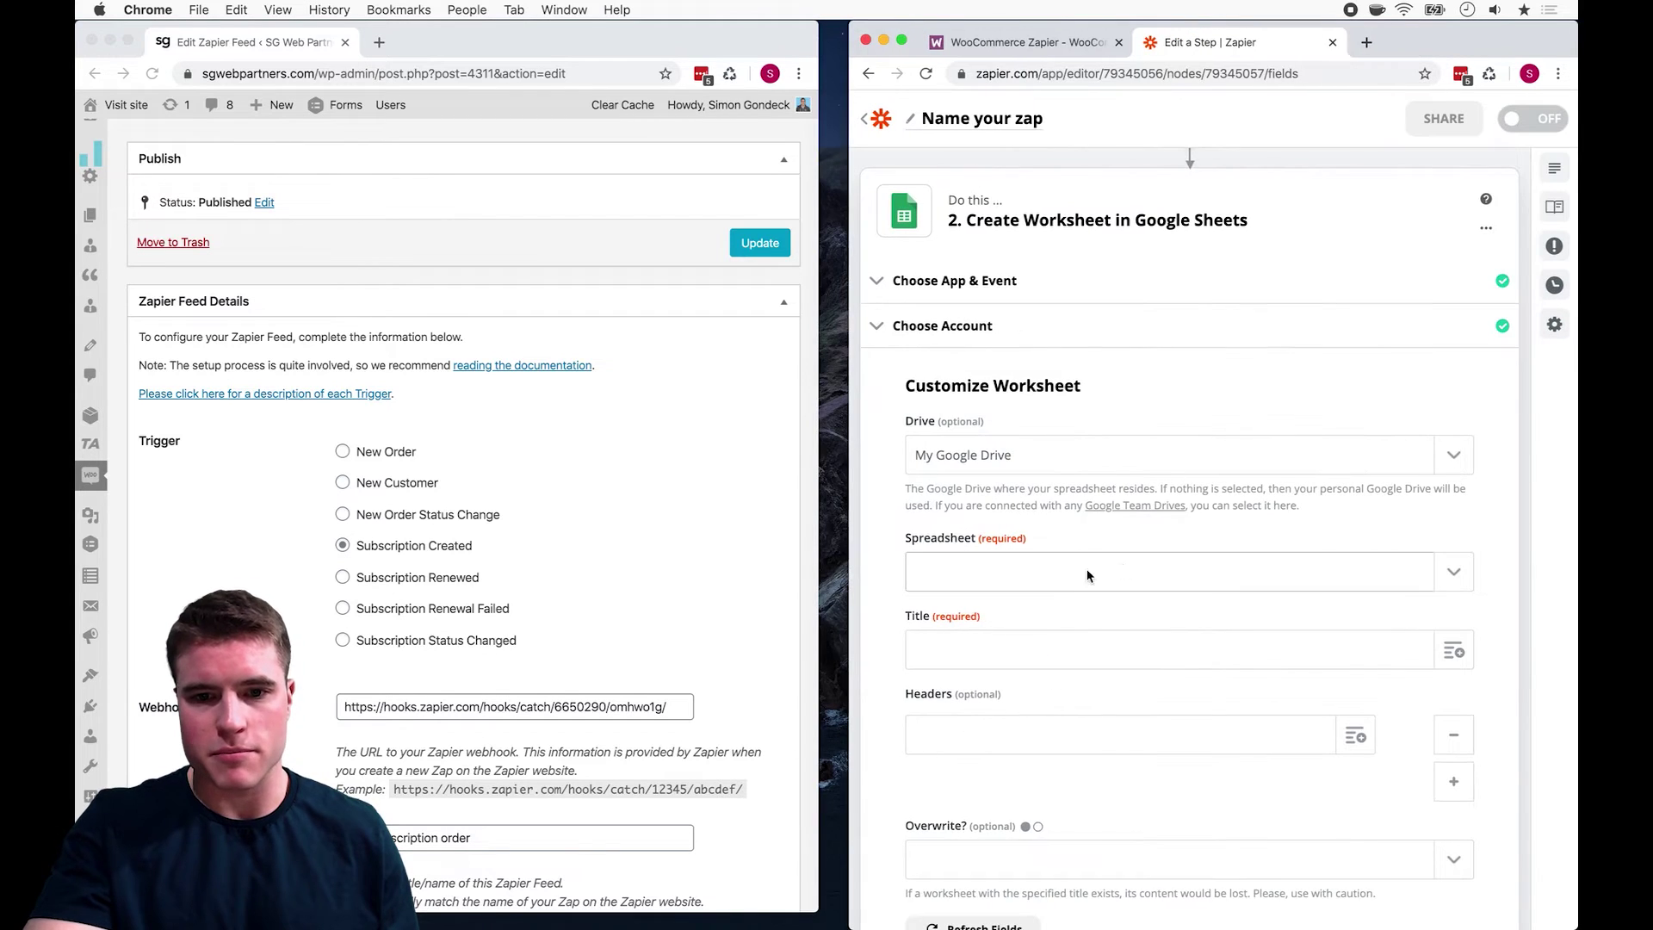
click(1465, 572)
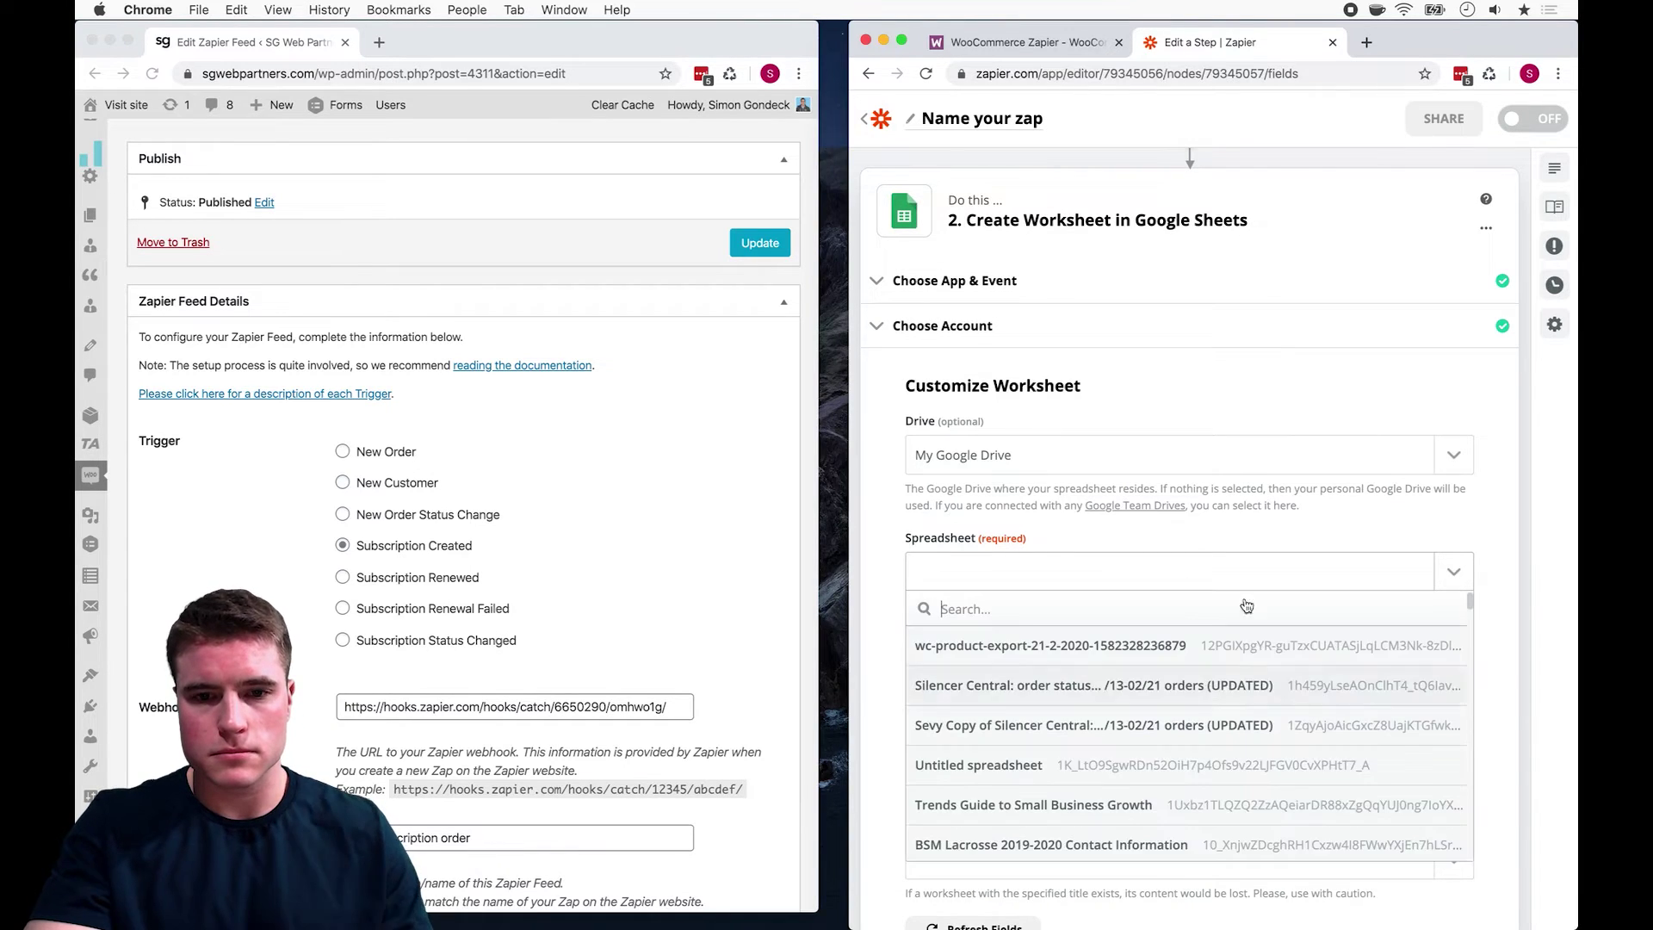
scroll(1150, 701, down, 5)
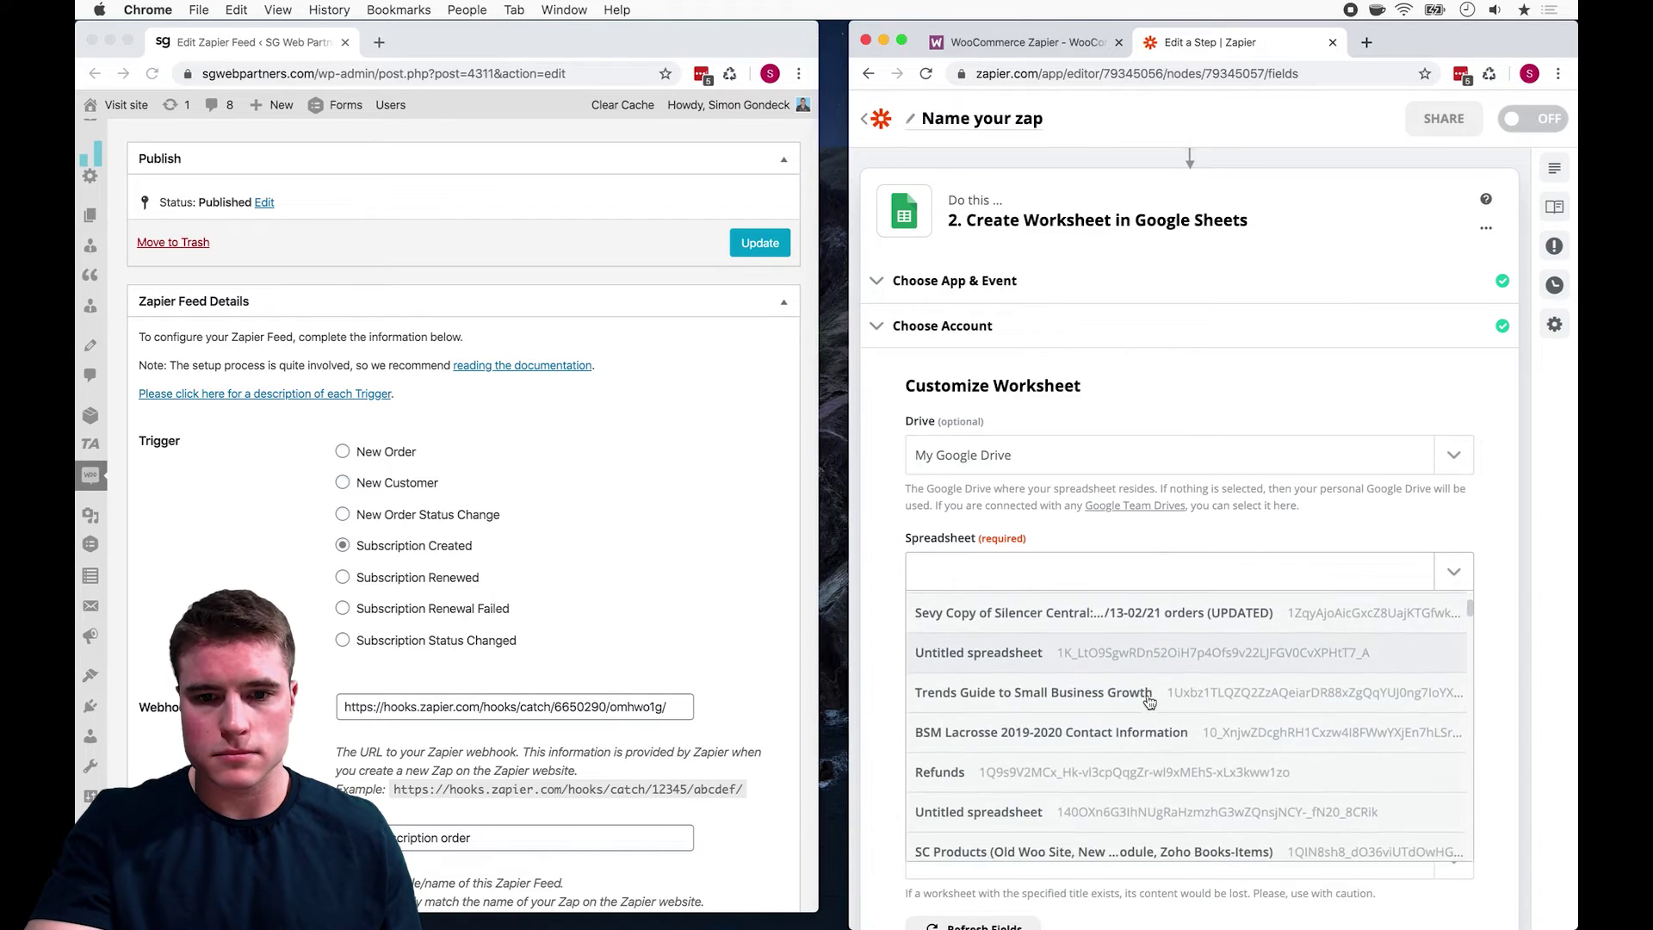
scroll(1150, 701, down, 10)
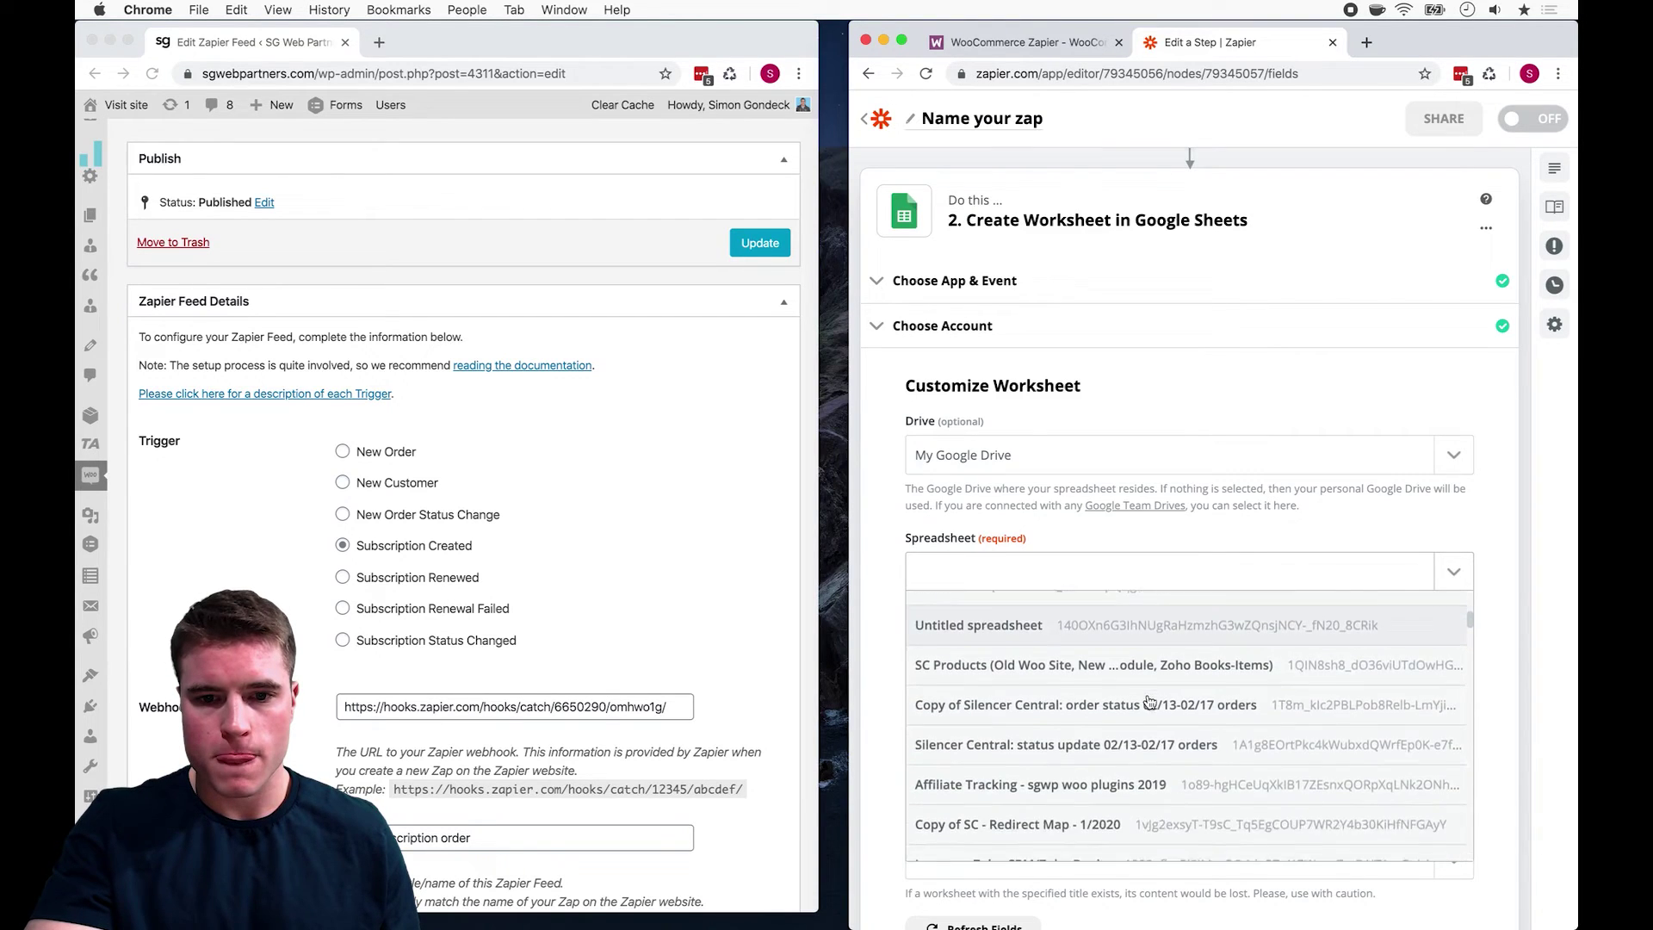
scroll(1149, 702, down, 4)
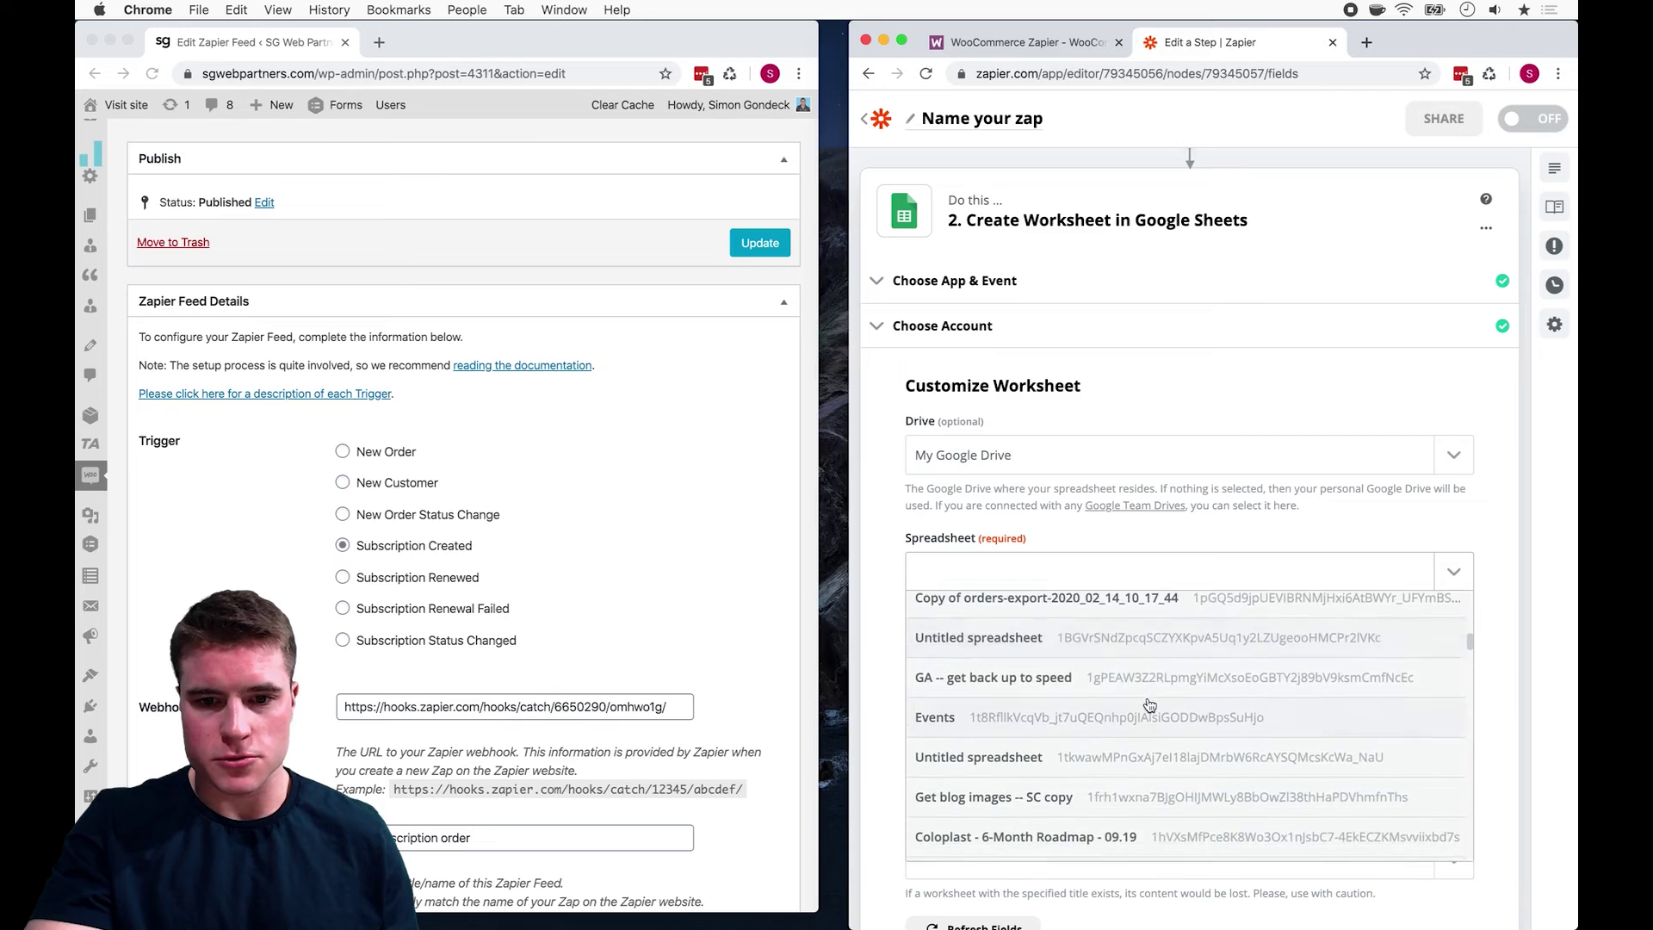
click(1149, 696)
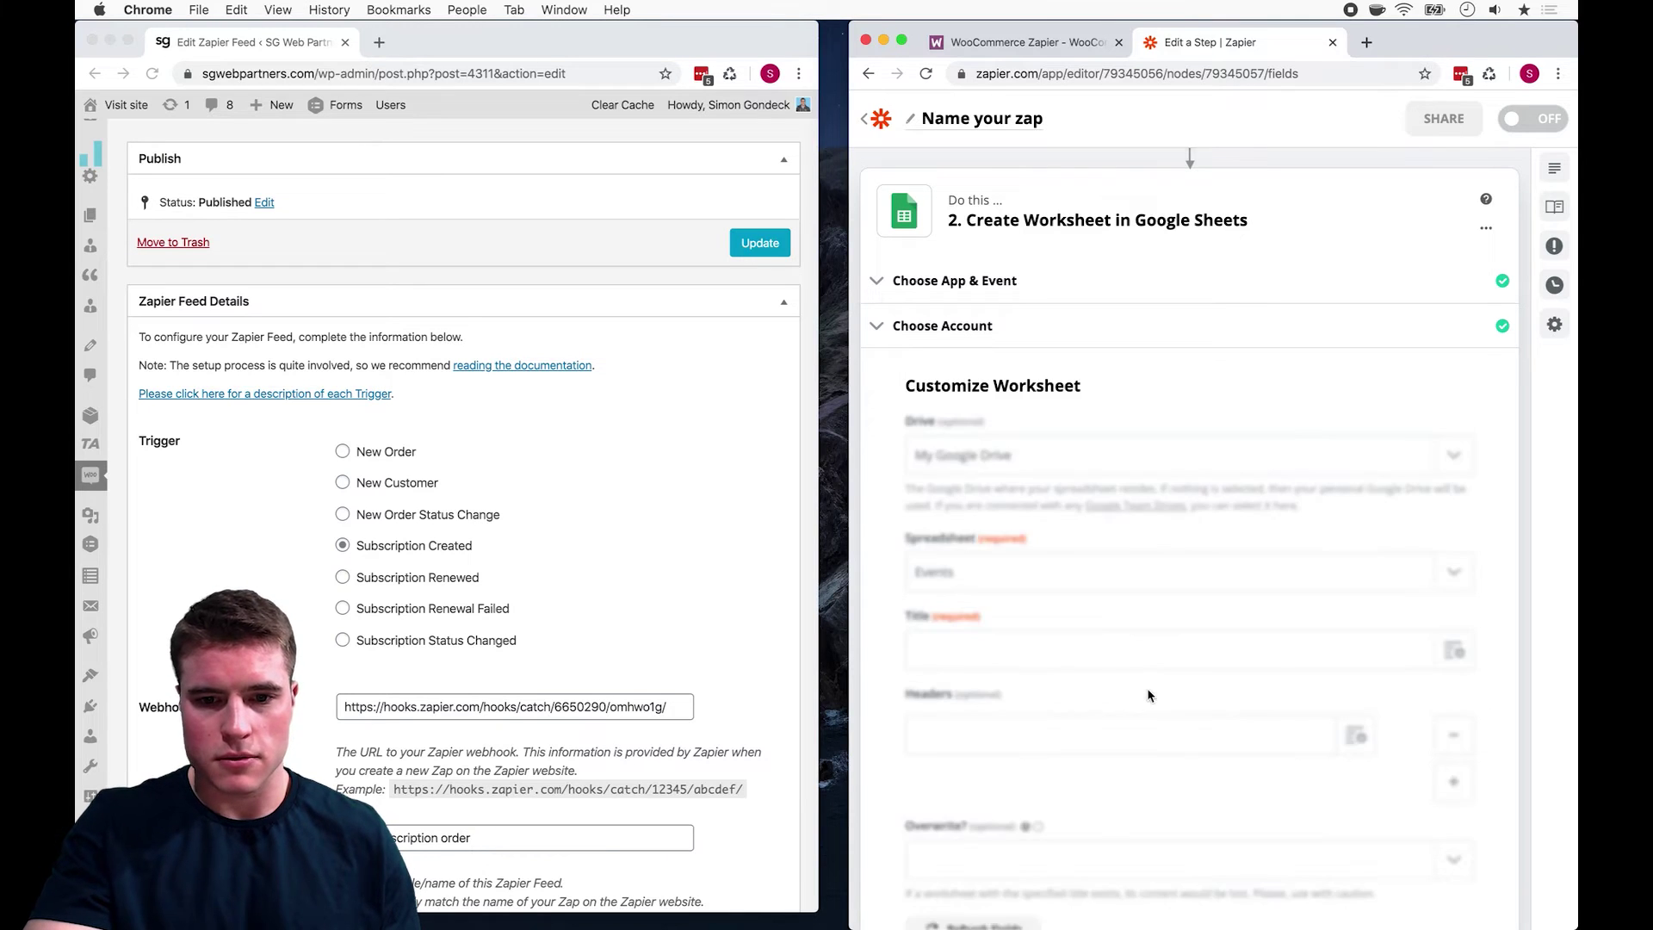
Step: Title the worksheet with the billing email and add Billing First Name and Billing Last Name headers
click(1454, 651)
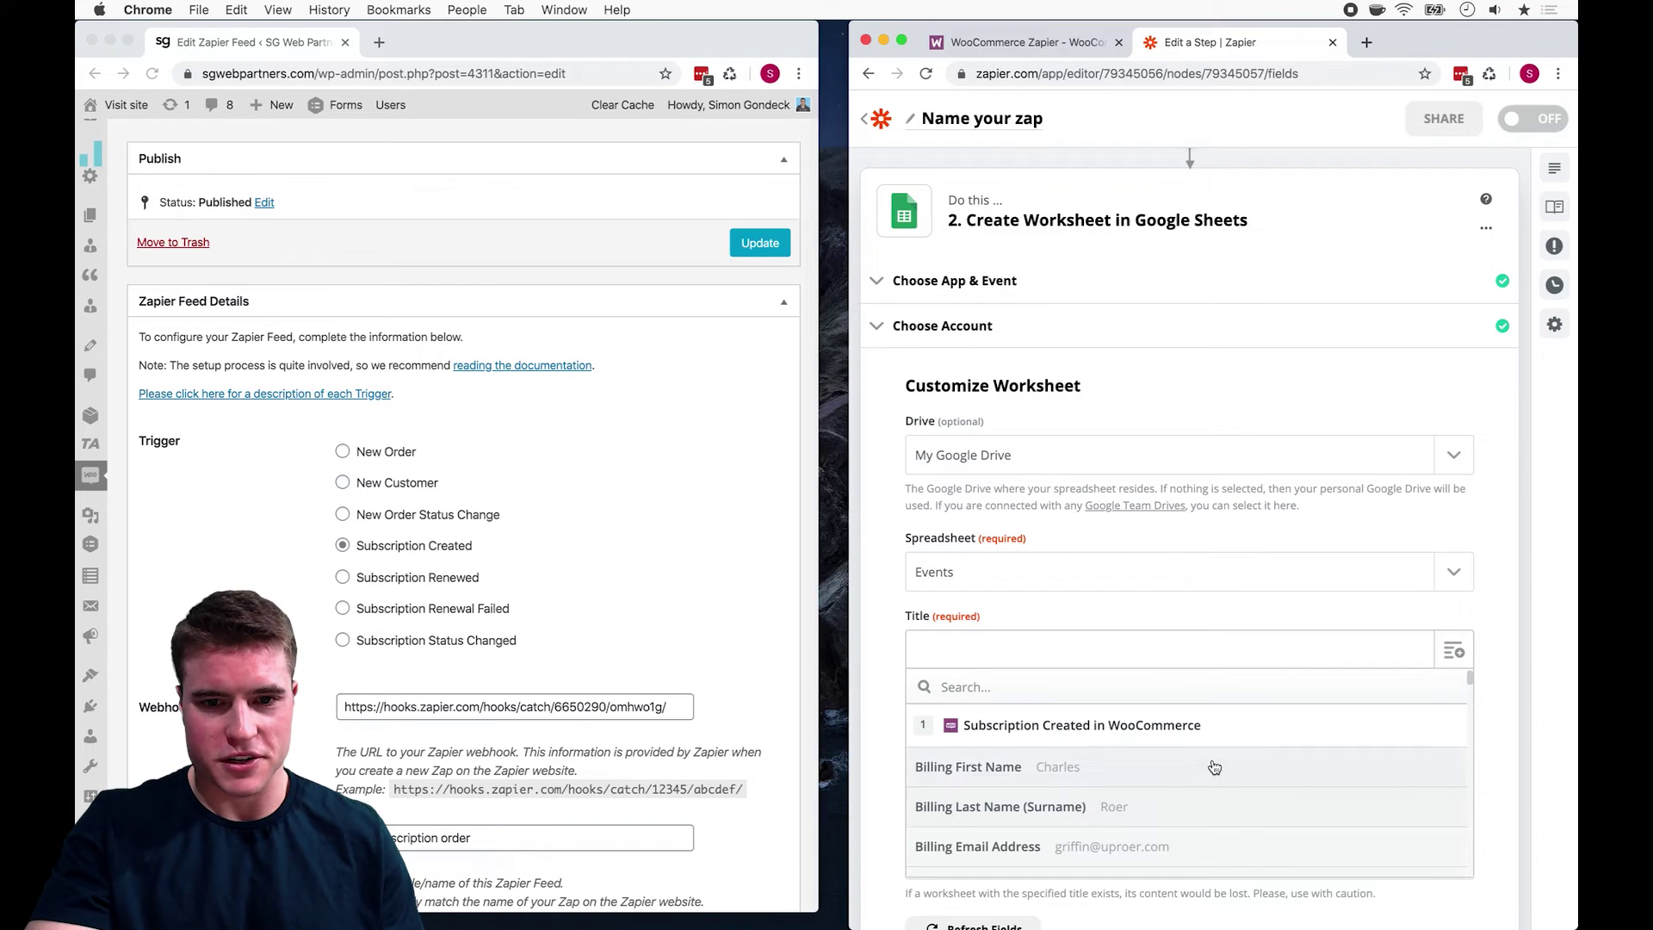
click(1187, 845)
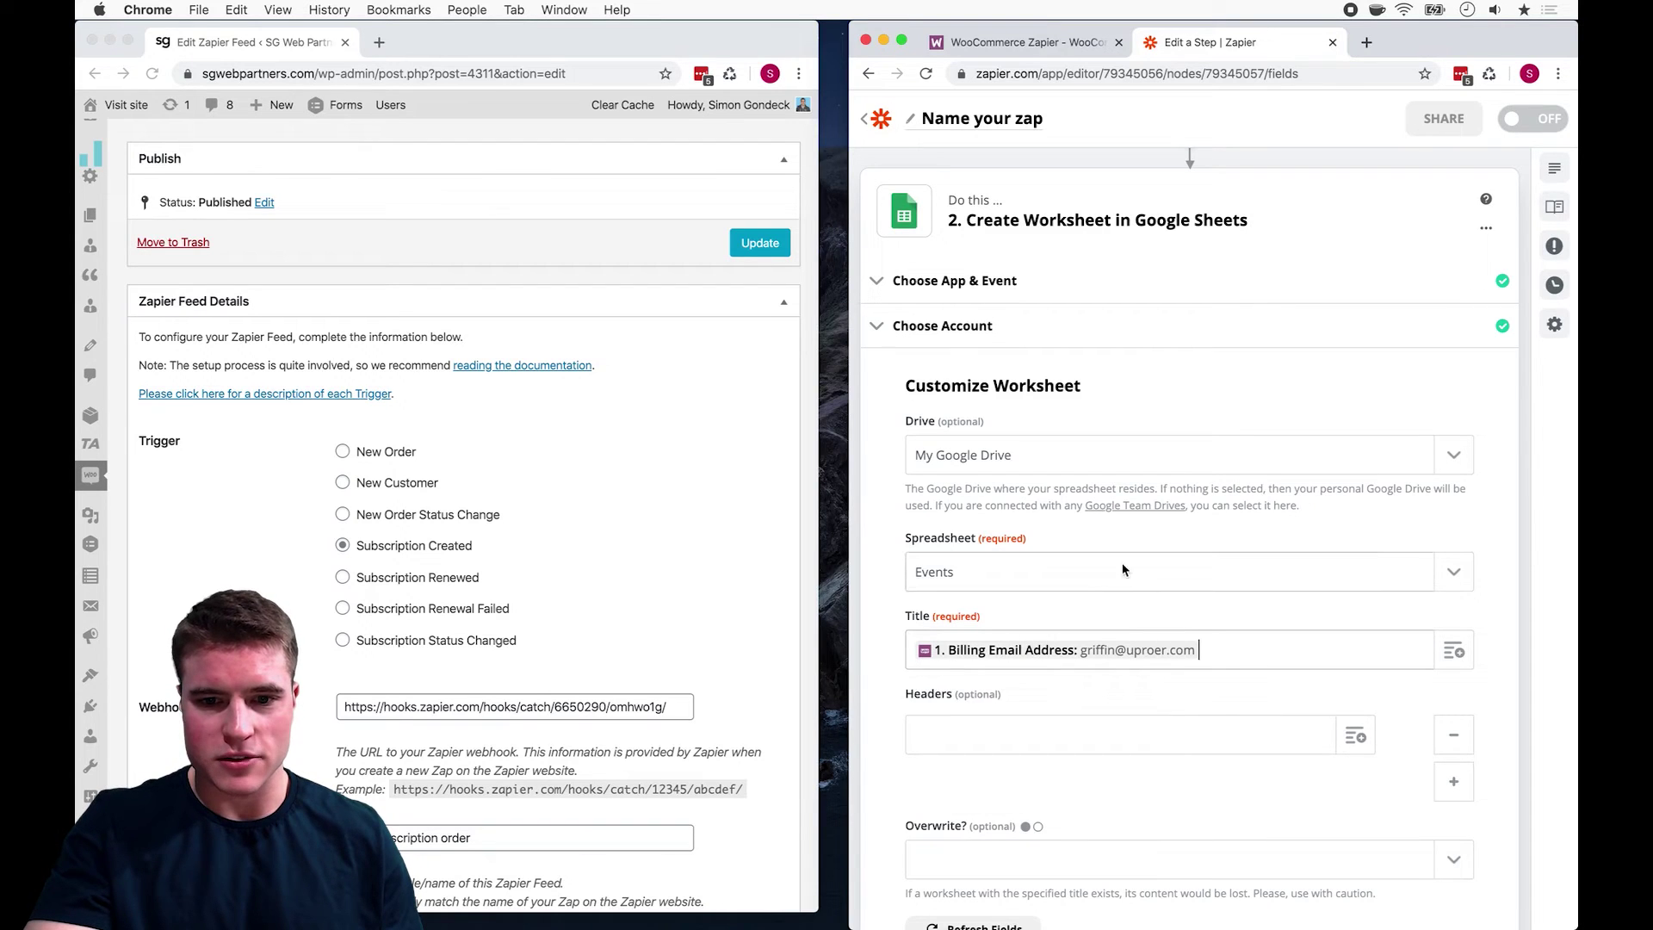
scroll(1294, 749, down, 1)
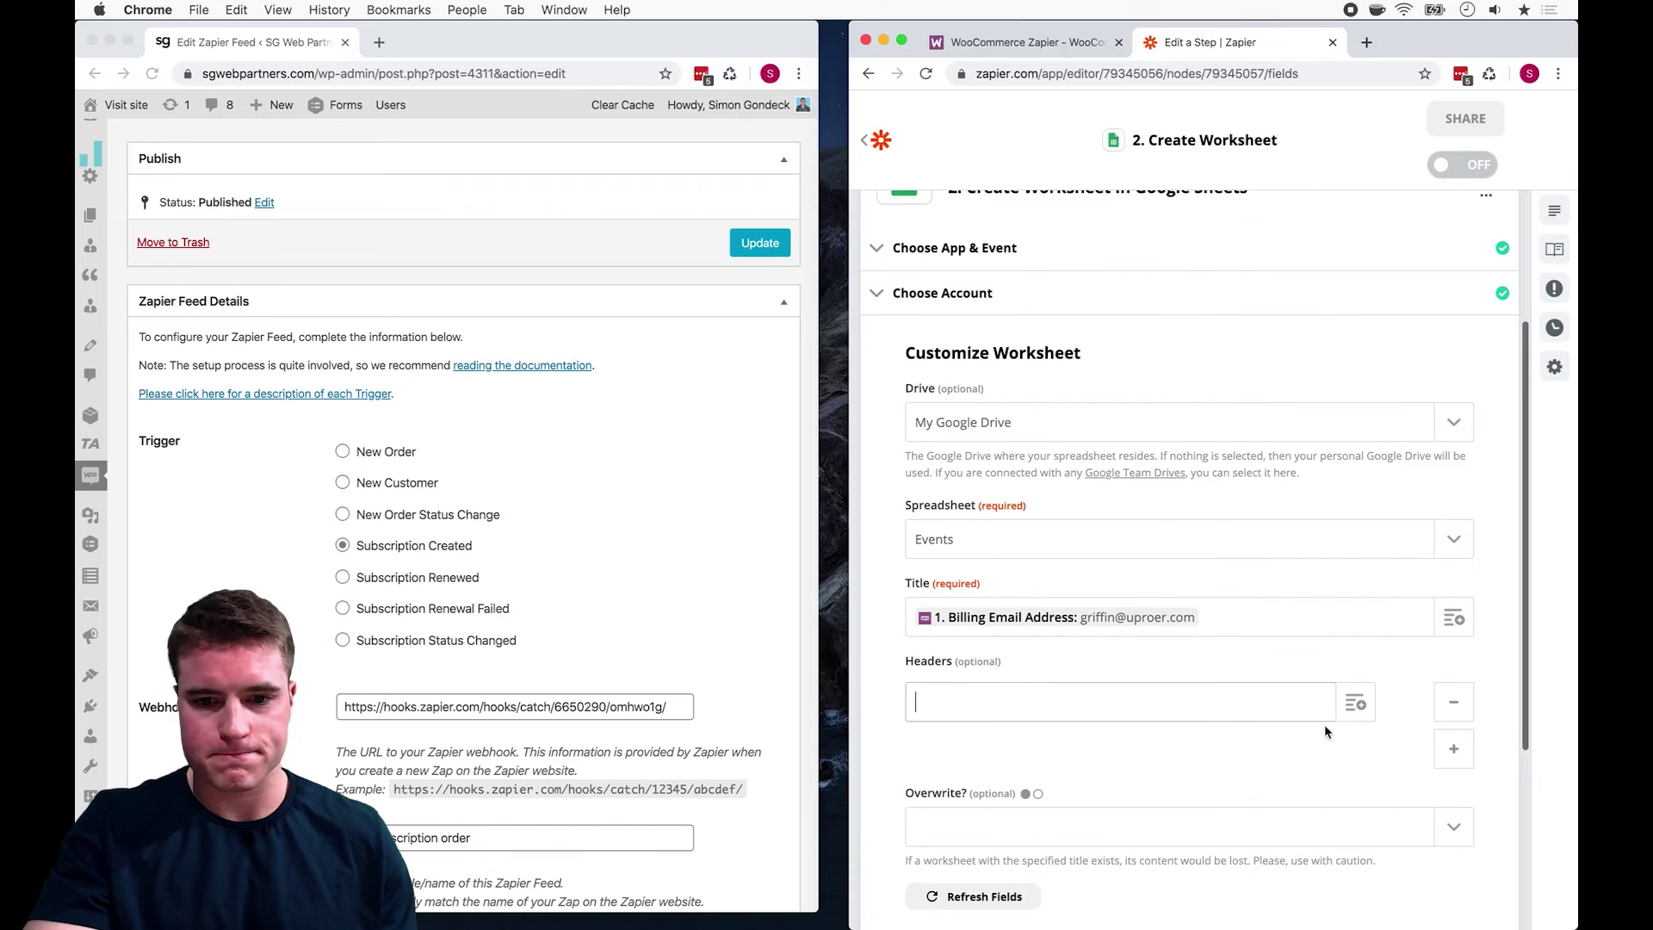
click(918, 701)
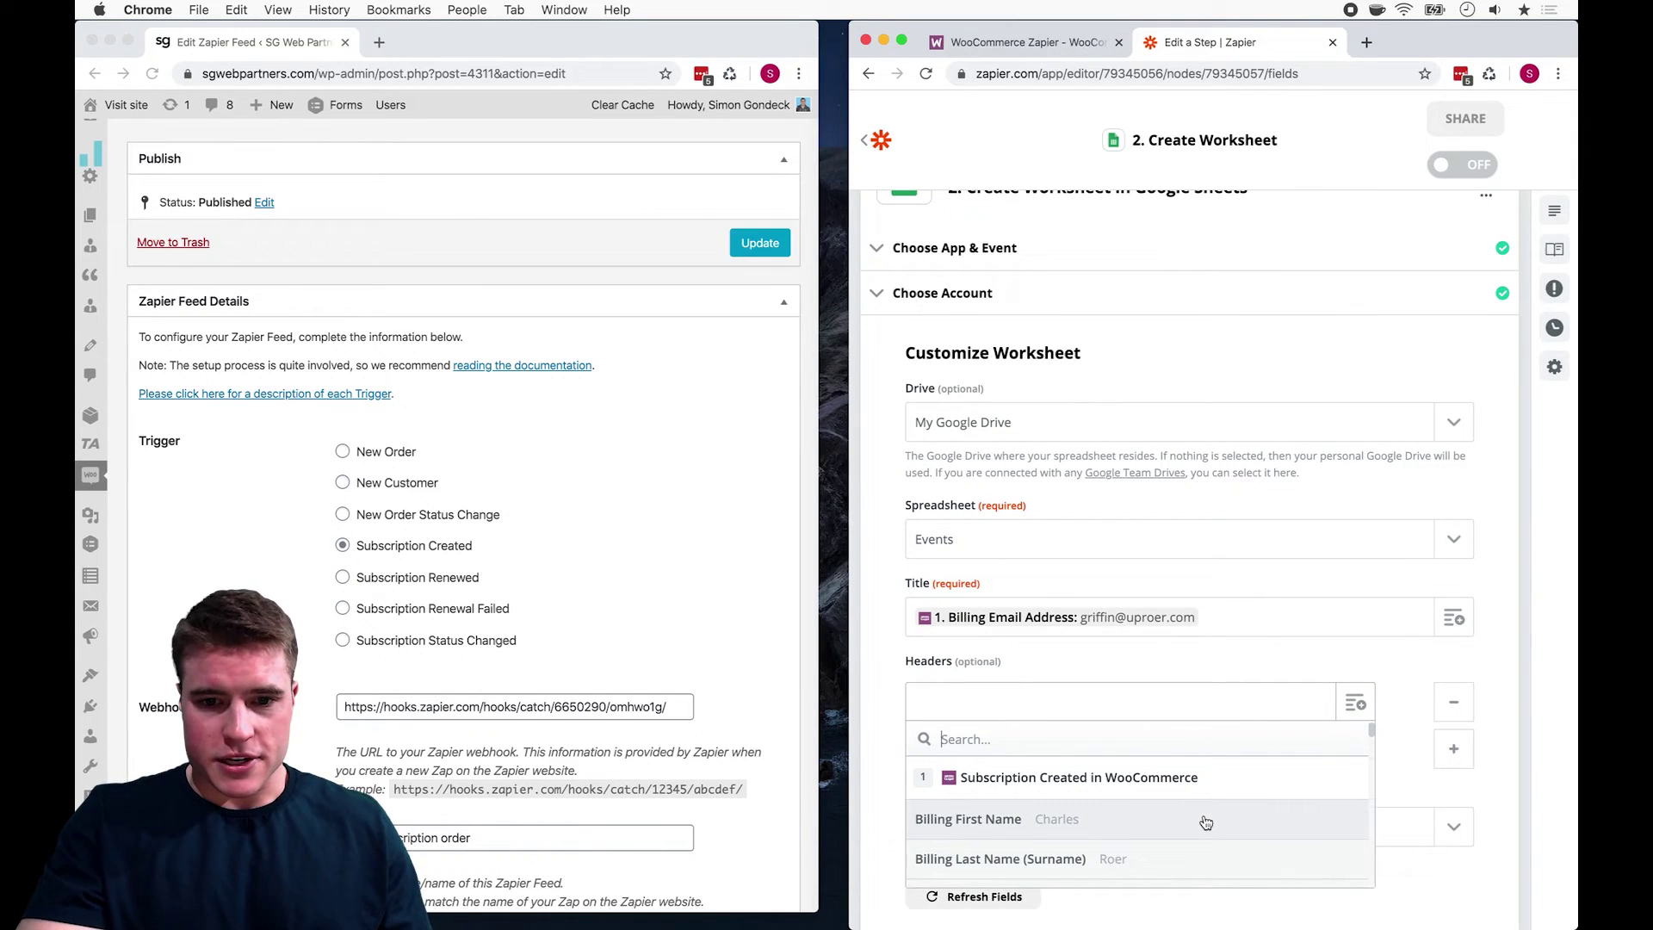
click(1205, 820)
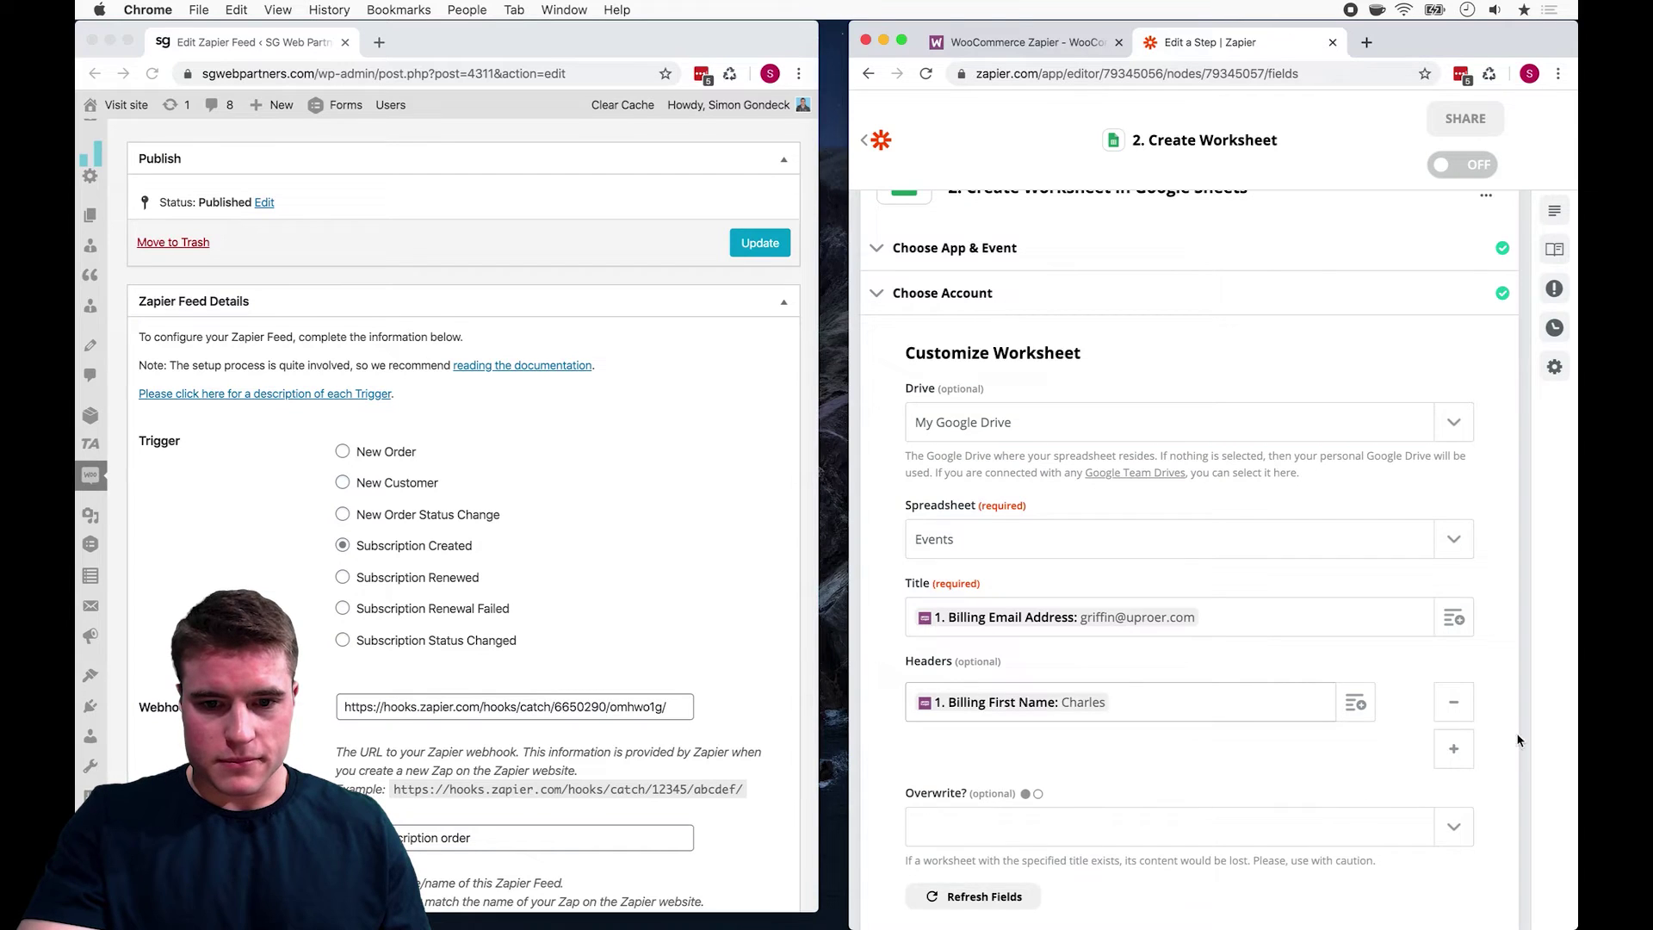
click(1453, 748)
click(1356, 750)
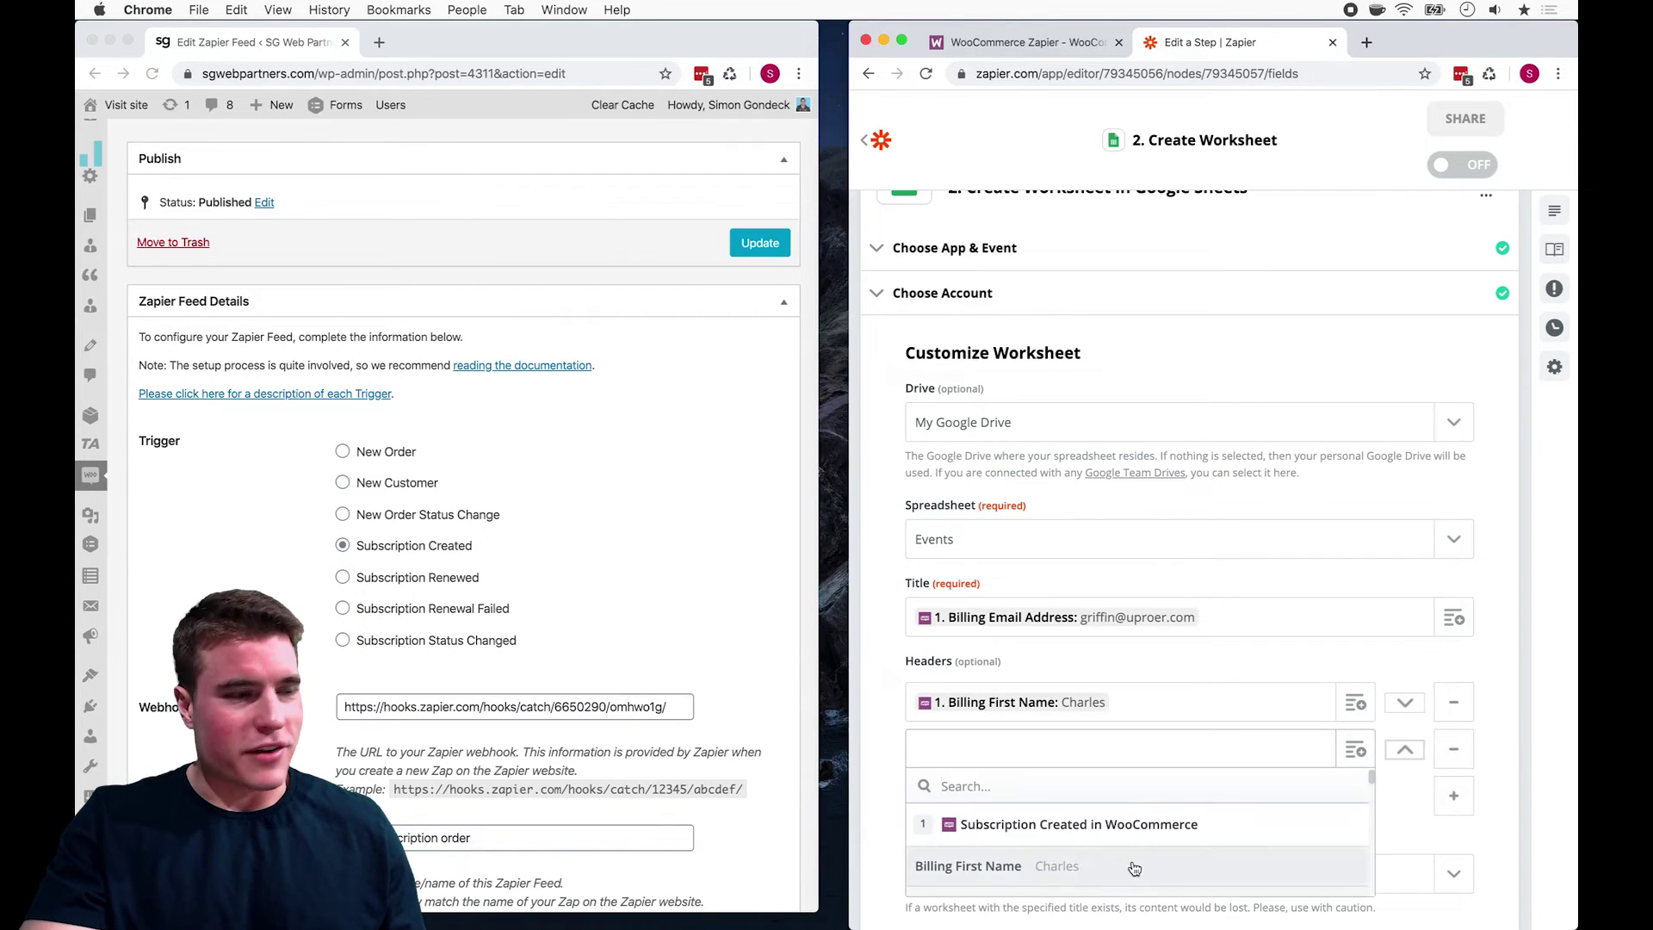
scroll(1134, 868, down, 2)
click(1137, 816)
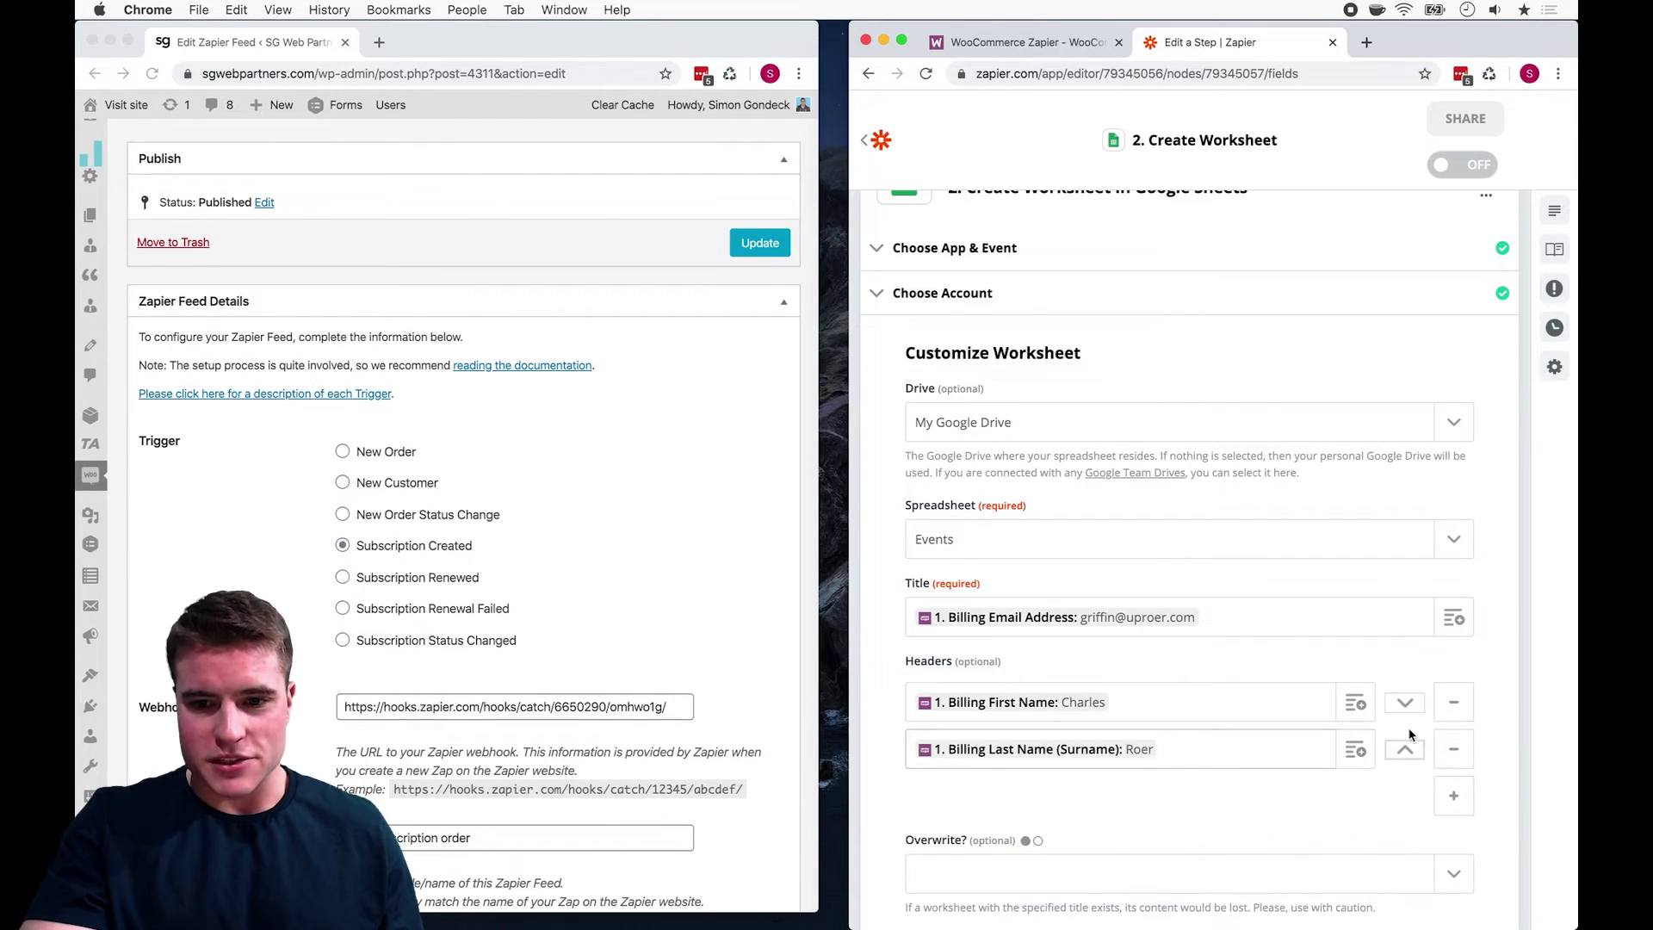
Step: Set Overwrite to yes
scroll(1412, 734, down, 2)
click(1413, 723)
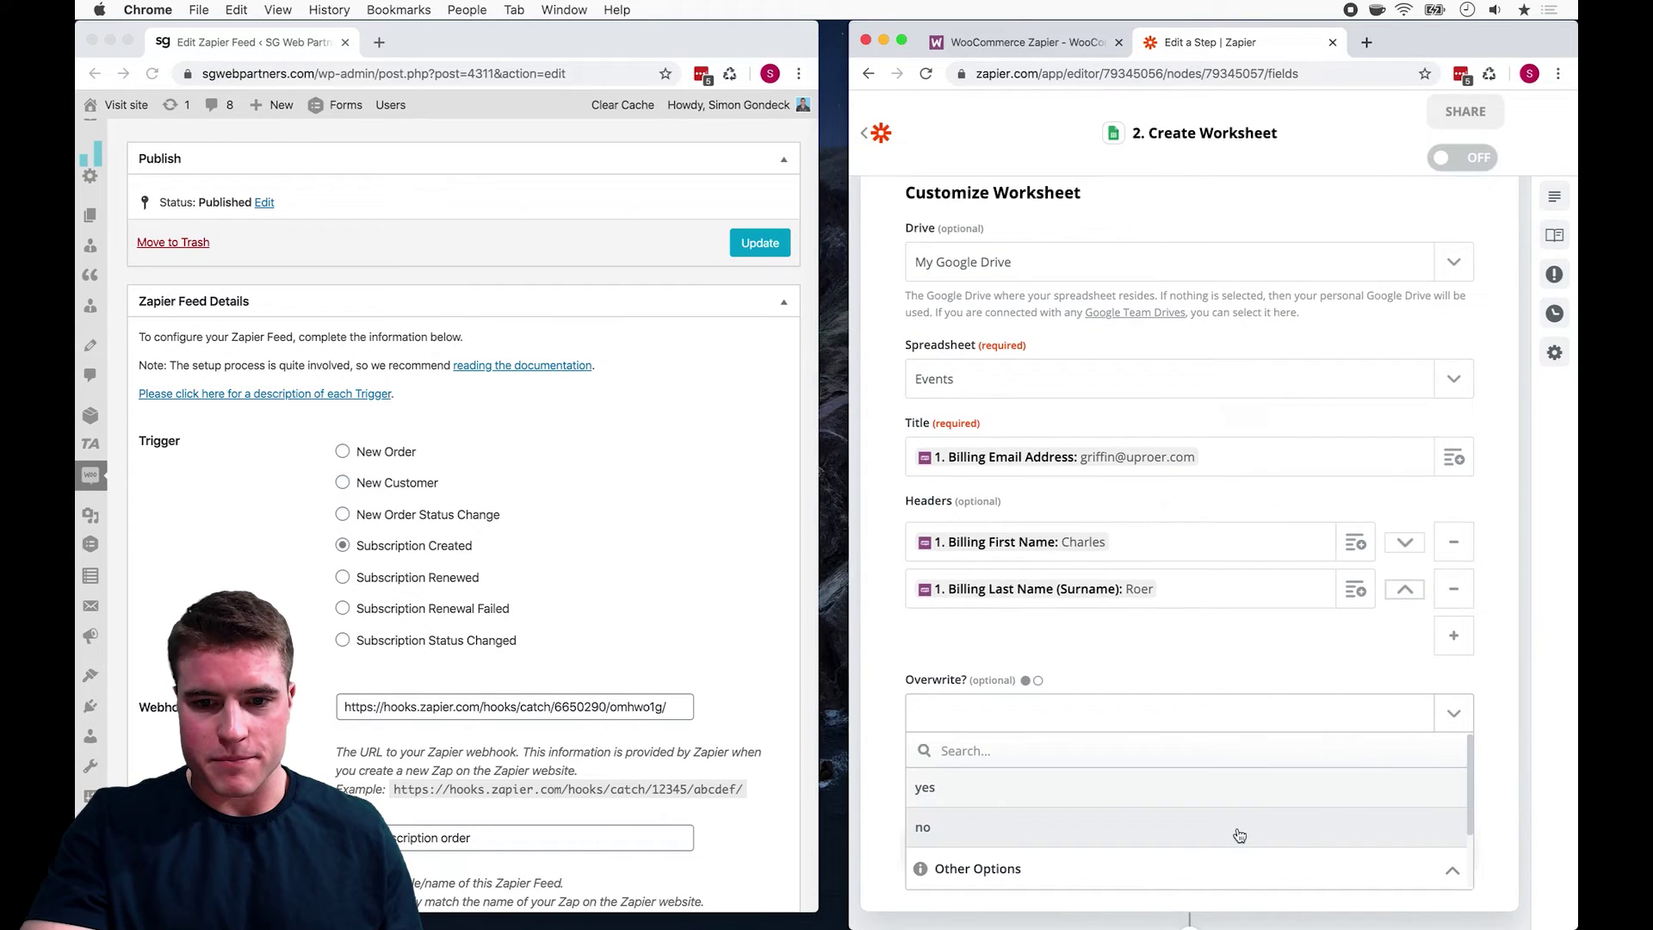
click(1257, 798)
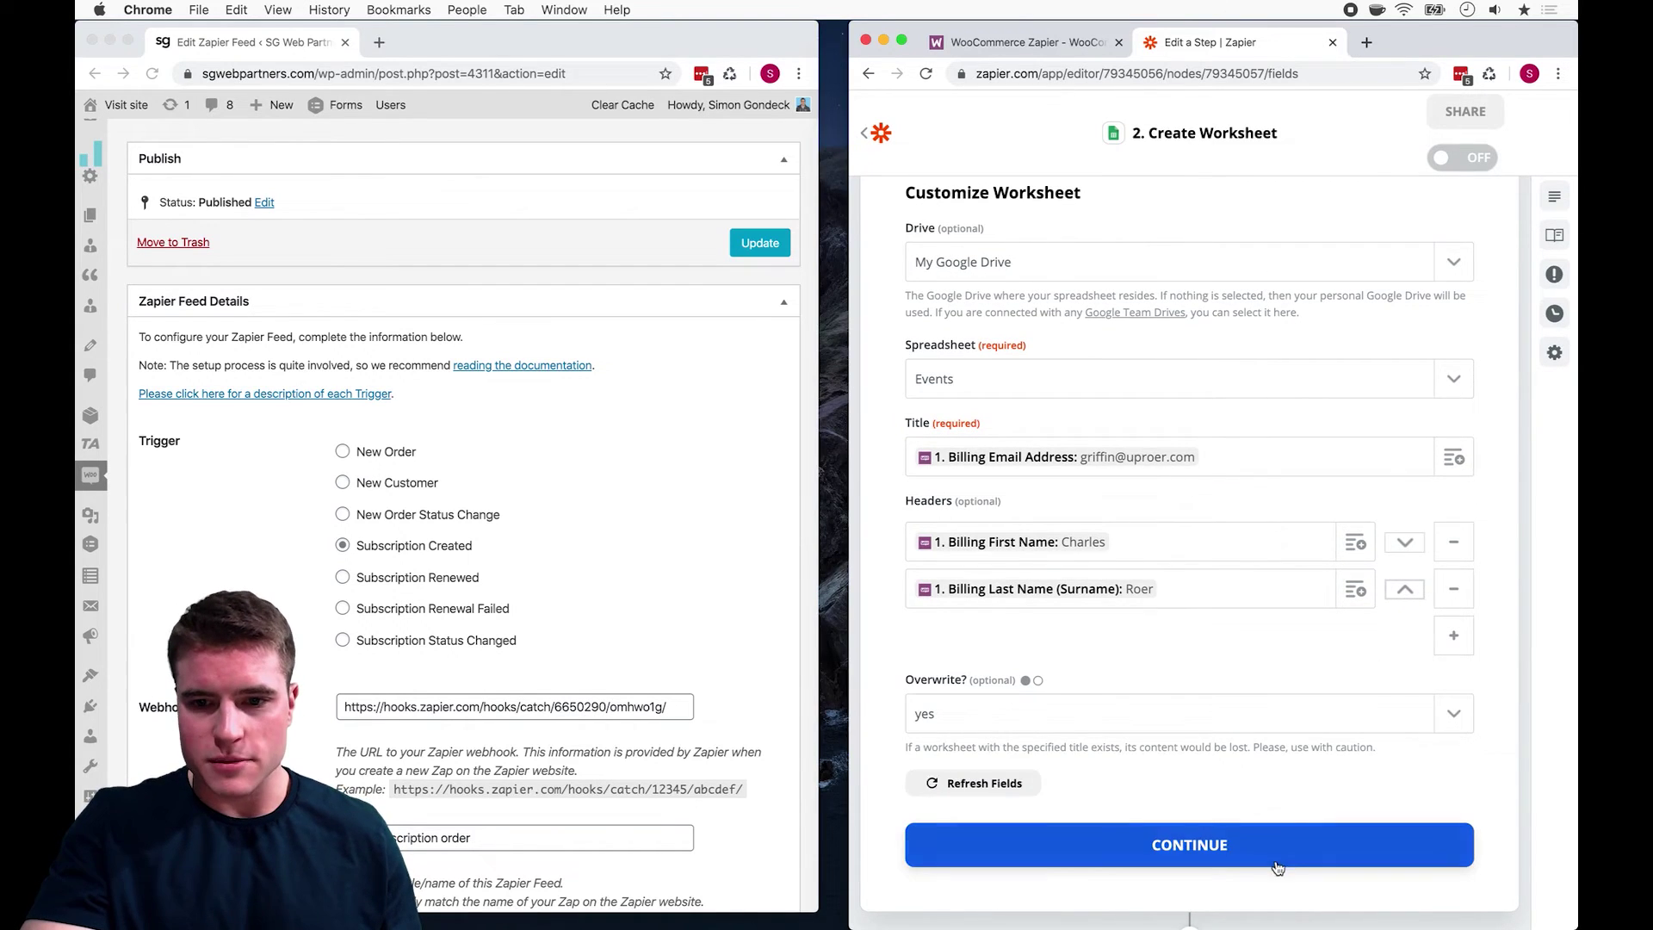
Step: Run the Create Worksheet test and view its successful result in Send Data
click(1277, 855)
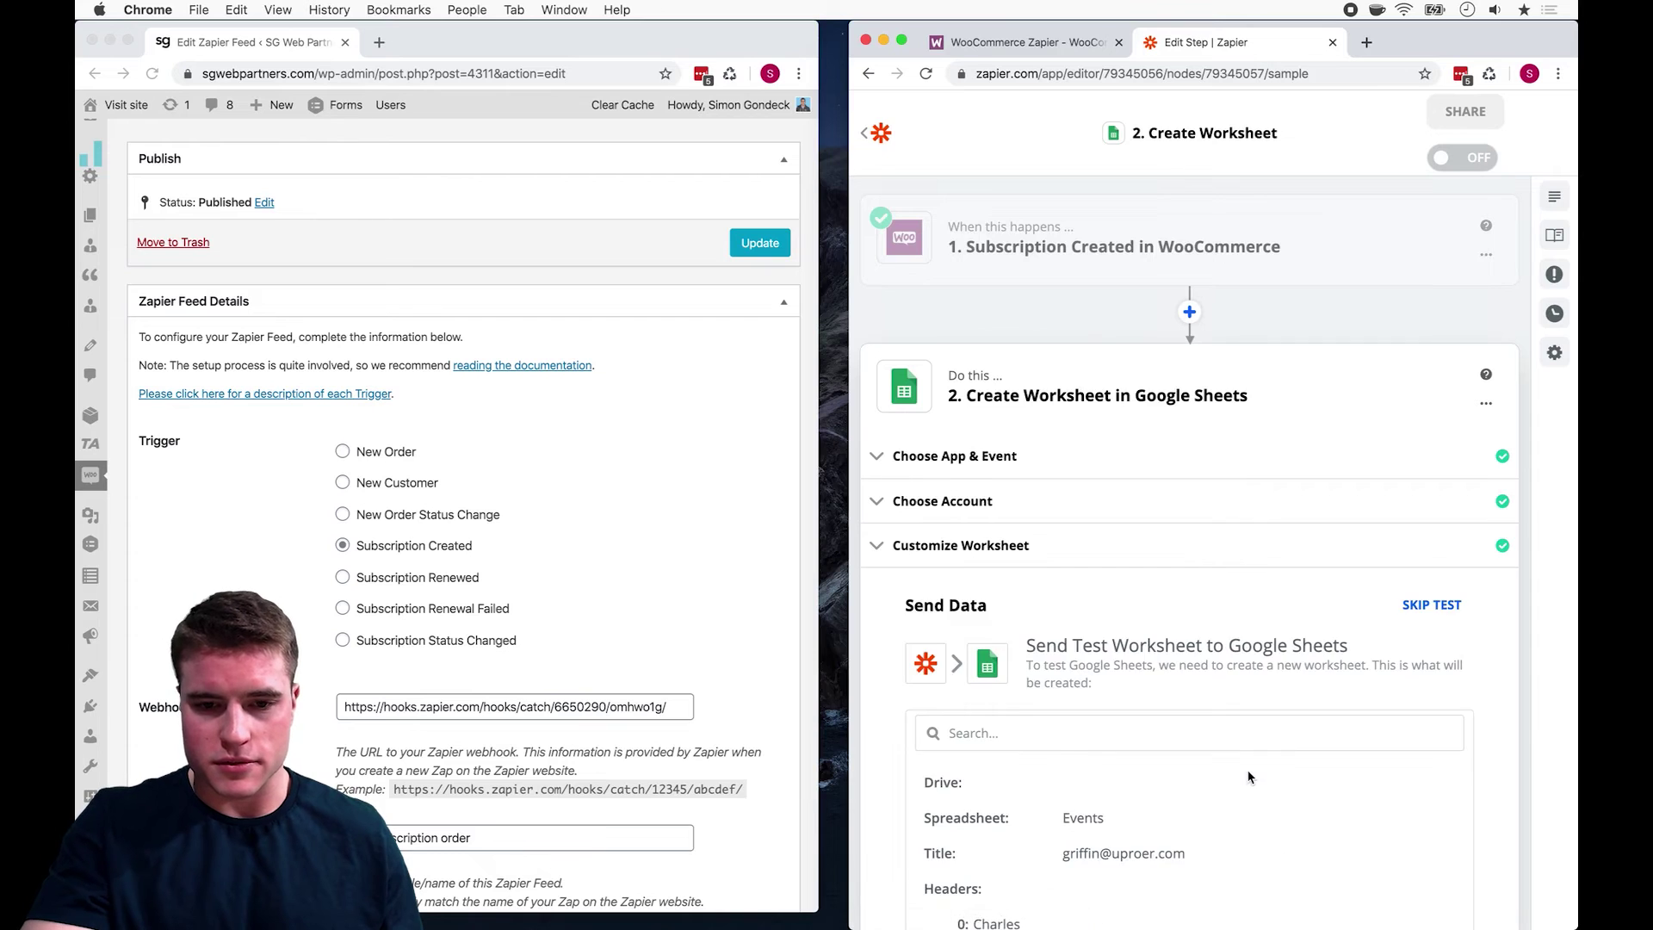
click(1249, 778)
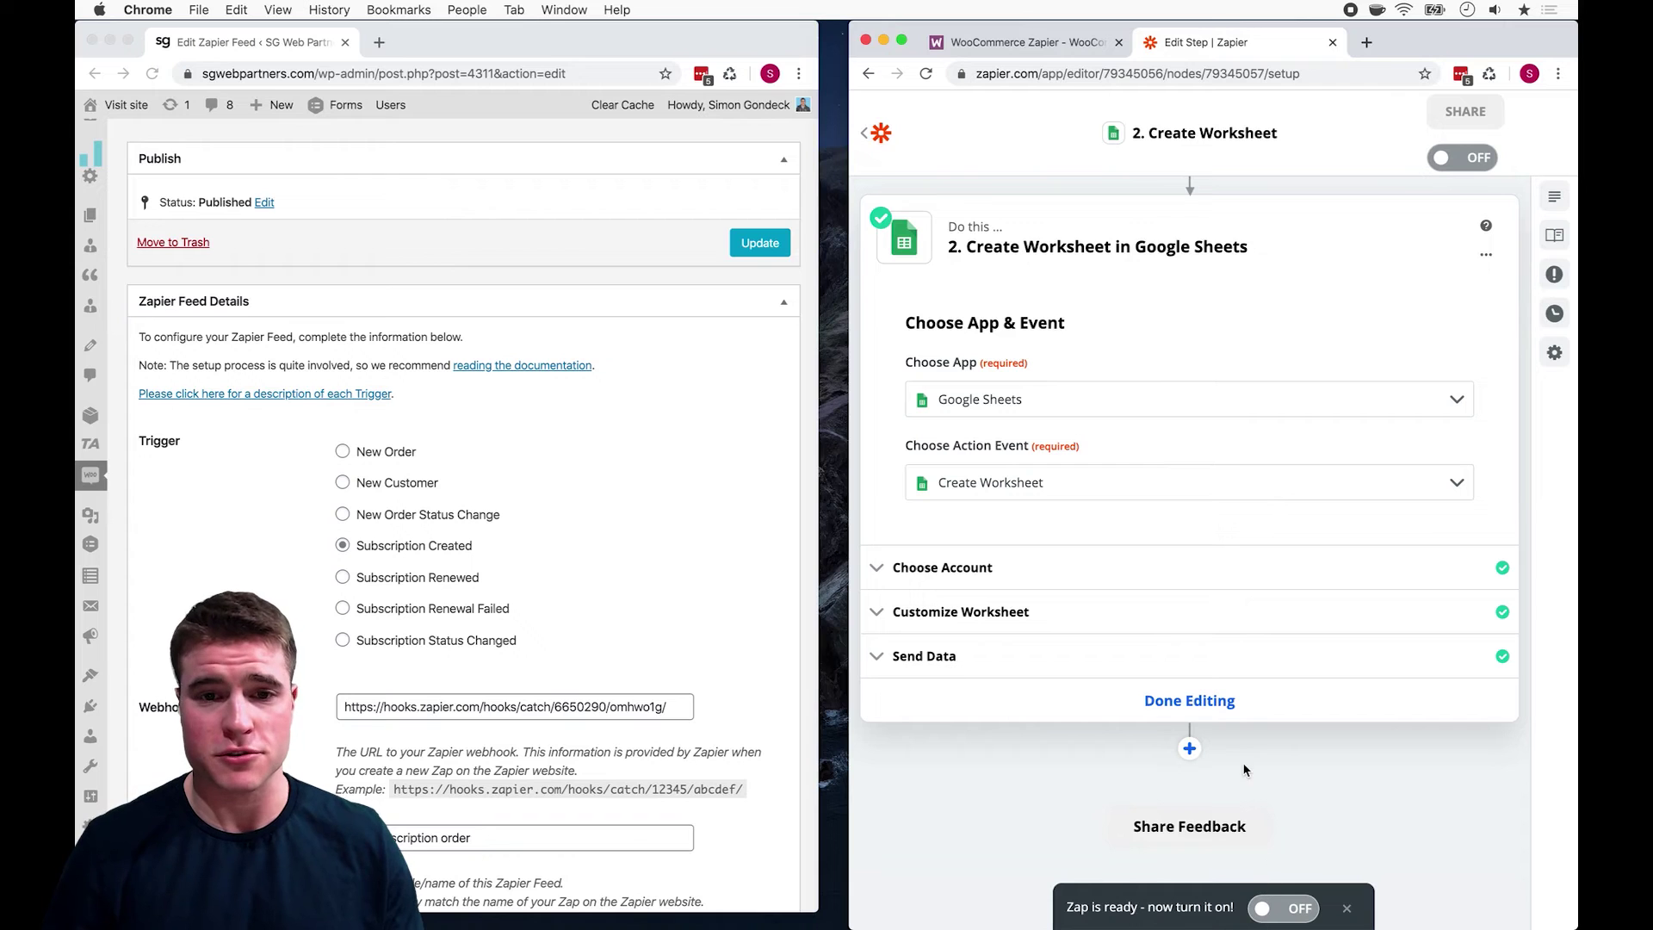
click(946, 654)
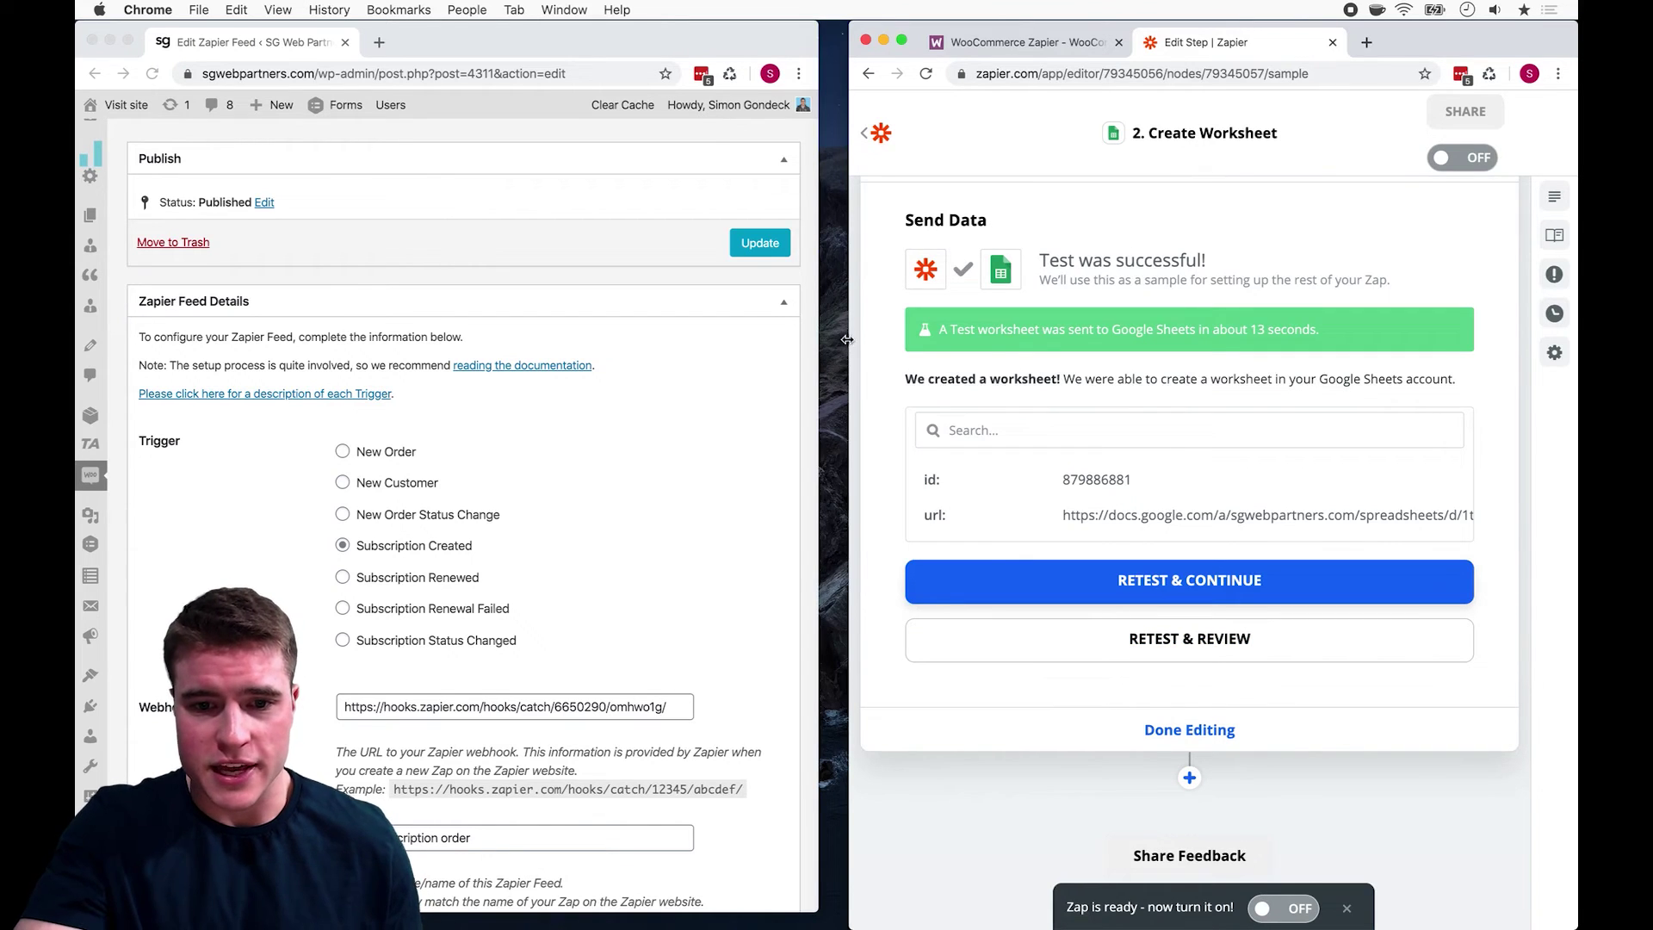
drag(842, 341, 819, 341)
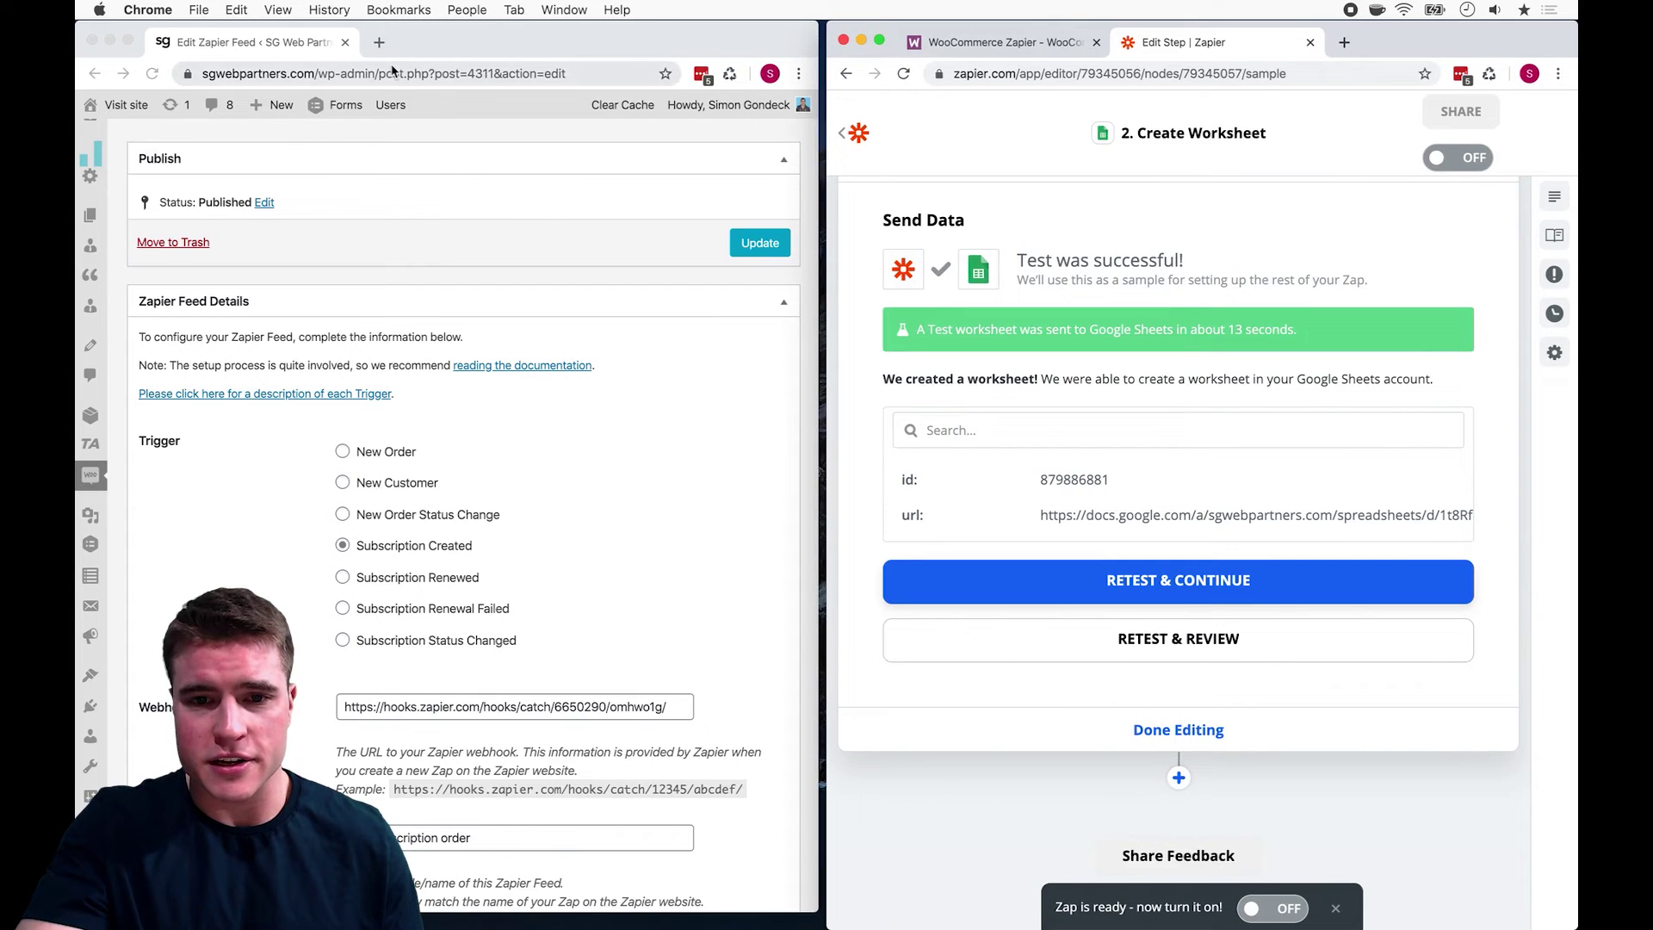
Step: Load sheets.google.com in a new browser tab
click(380, 44)
click(381, 44)
text(sheets.google.com)
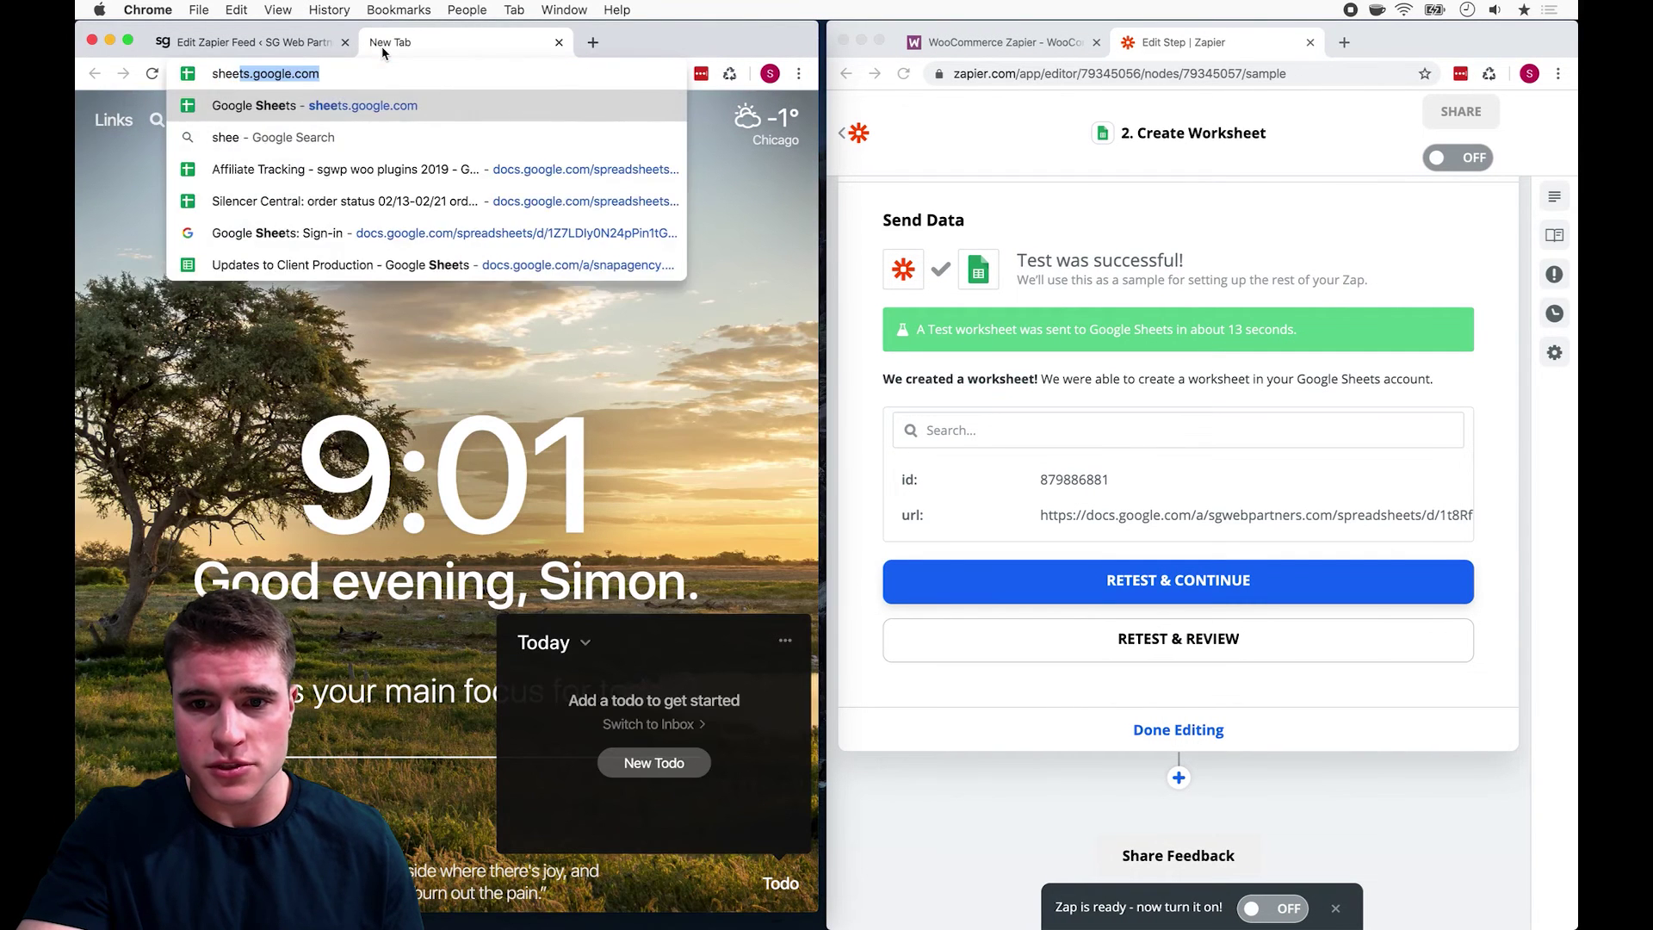
key(Return)
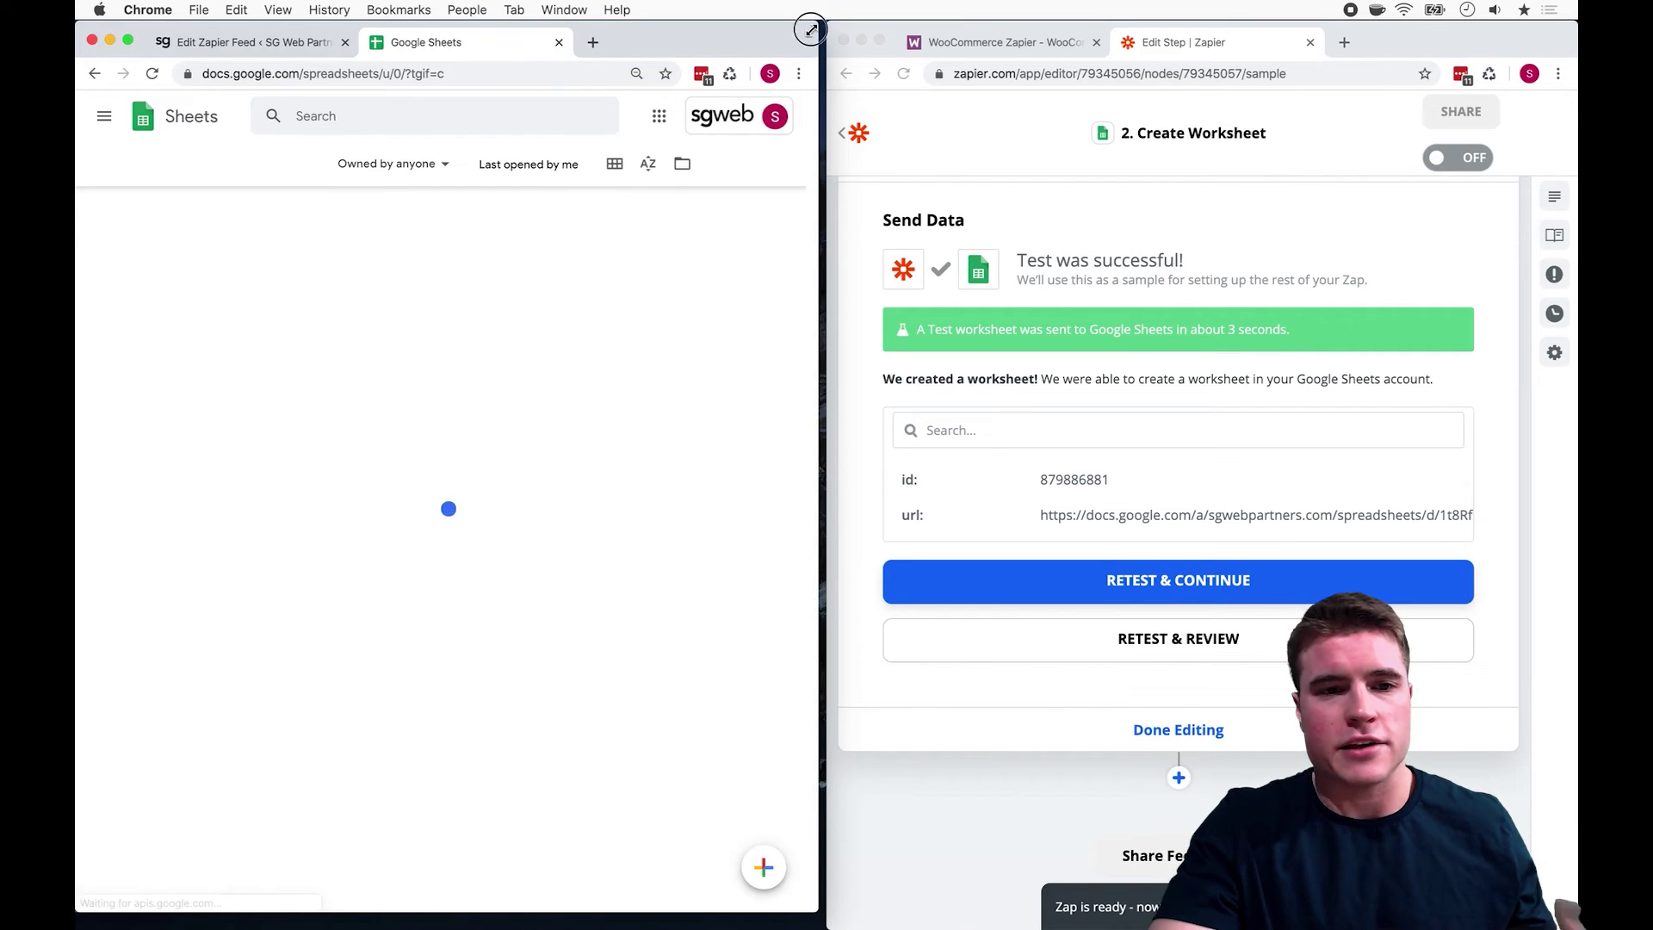
drag(836, 30, 844, 32)
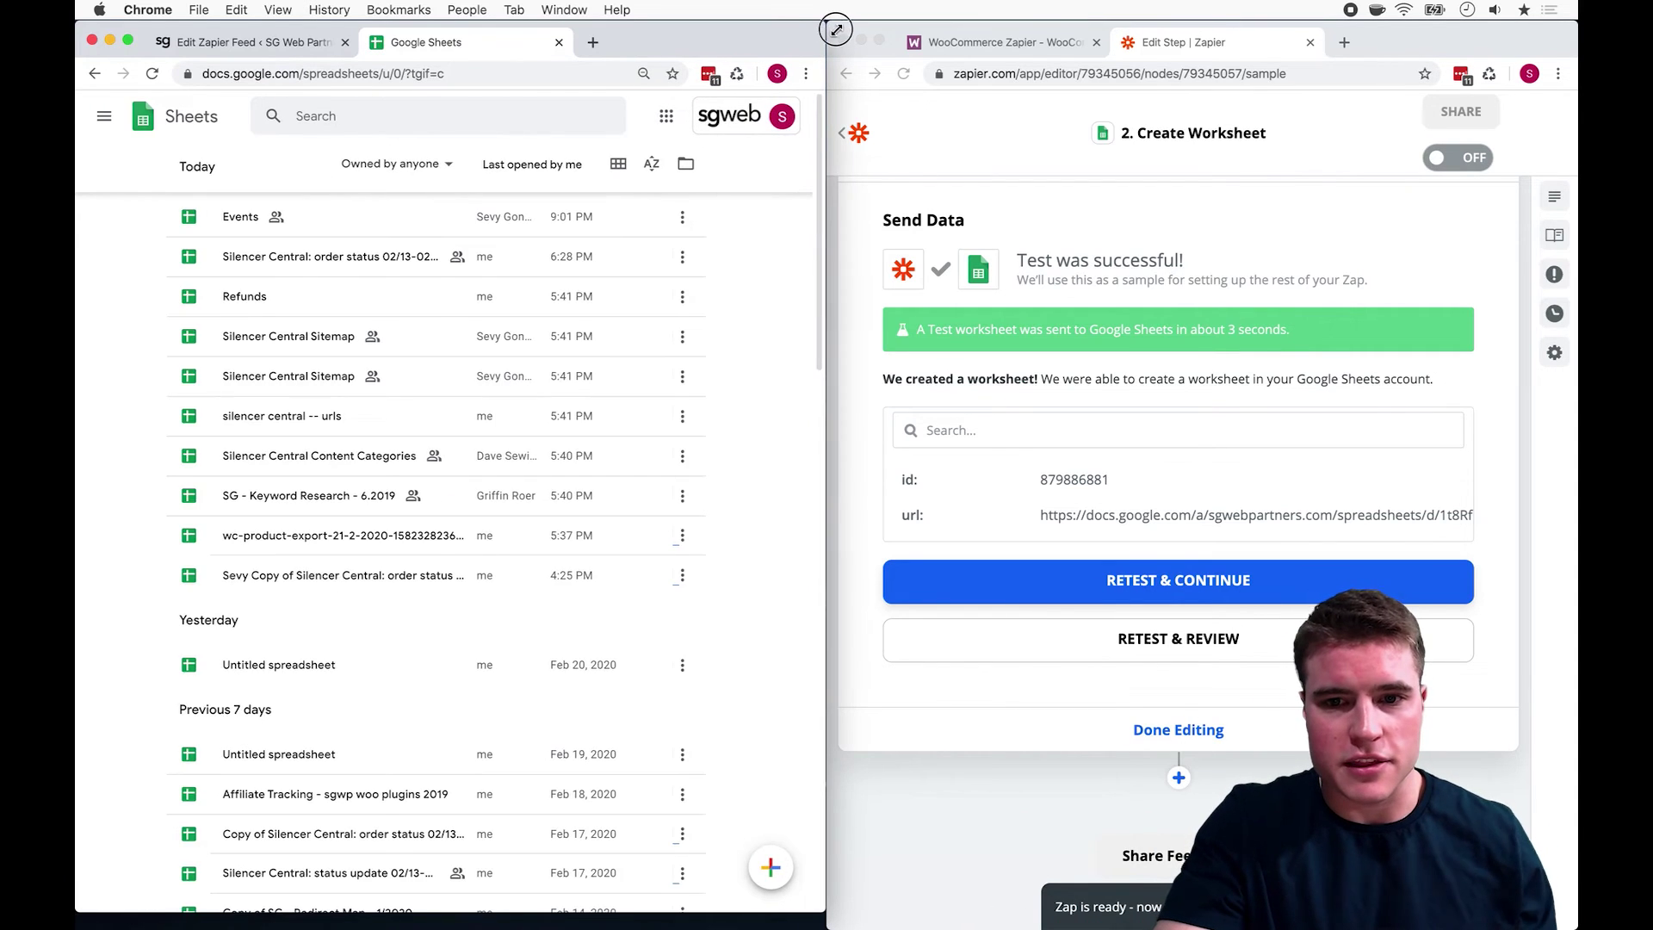
Step: Open the Events spreadsheet and view the email-named test worksheet with first/last name headers
click(396, 229)
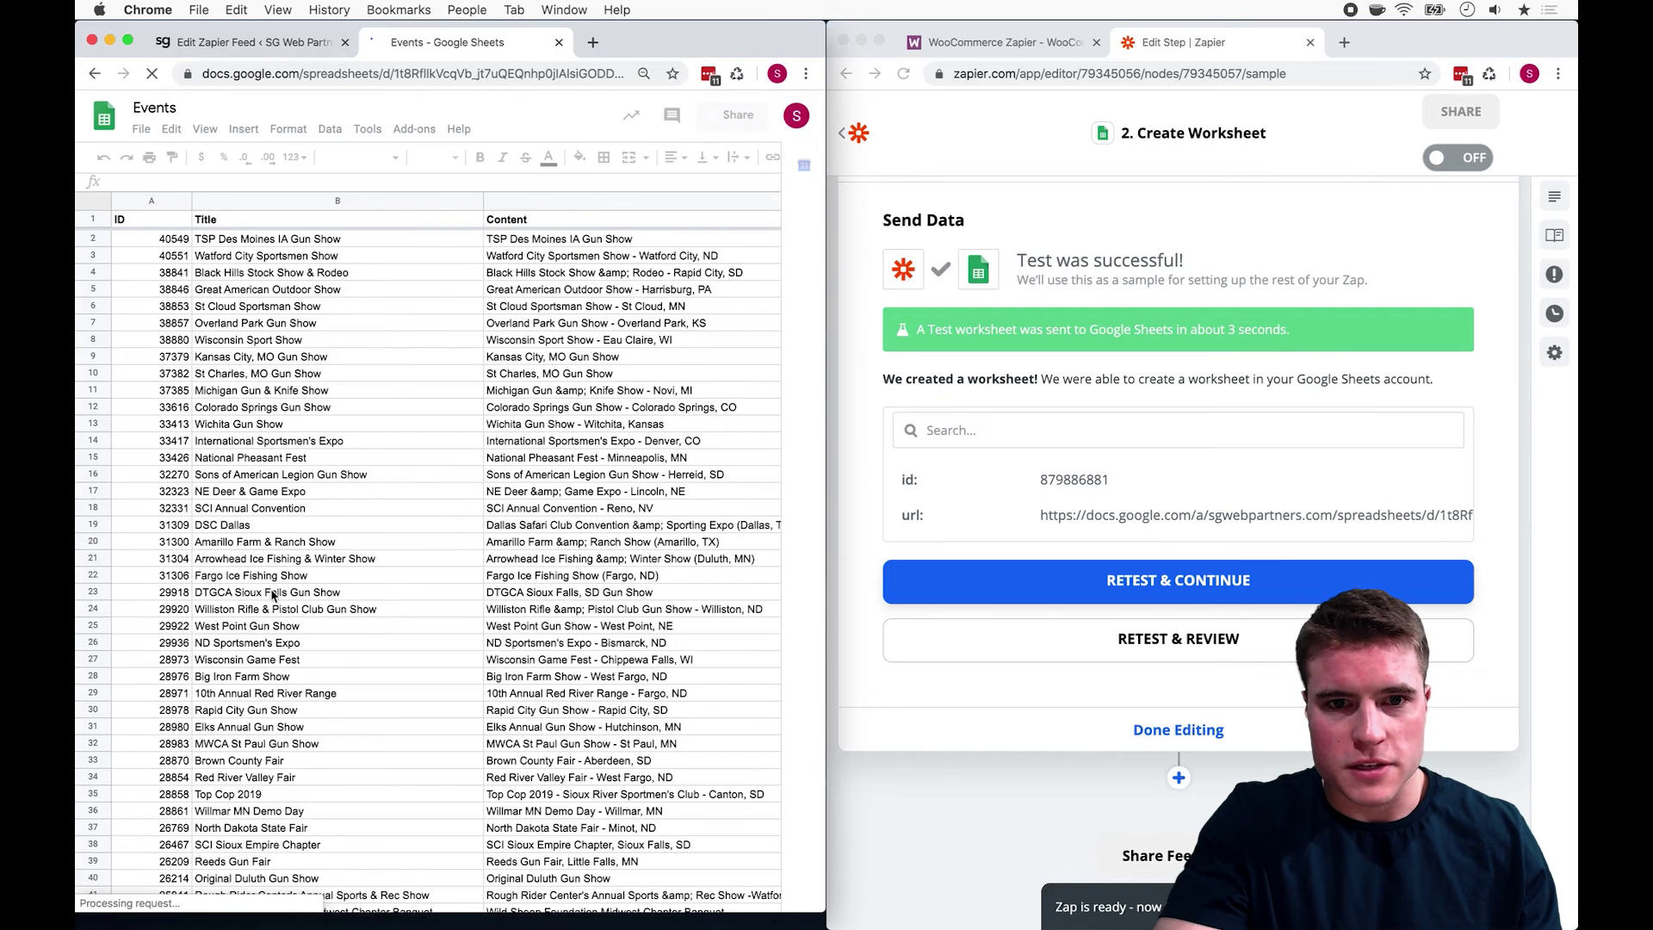
scroll(288, 572, down, 1)
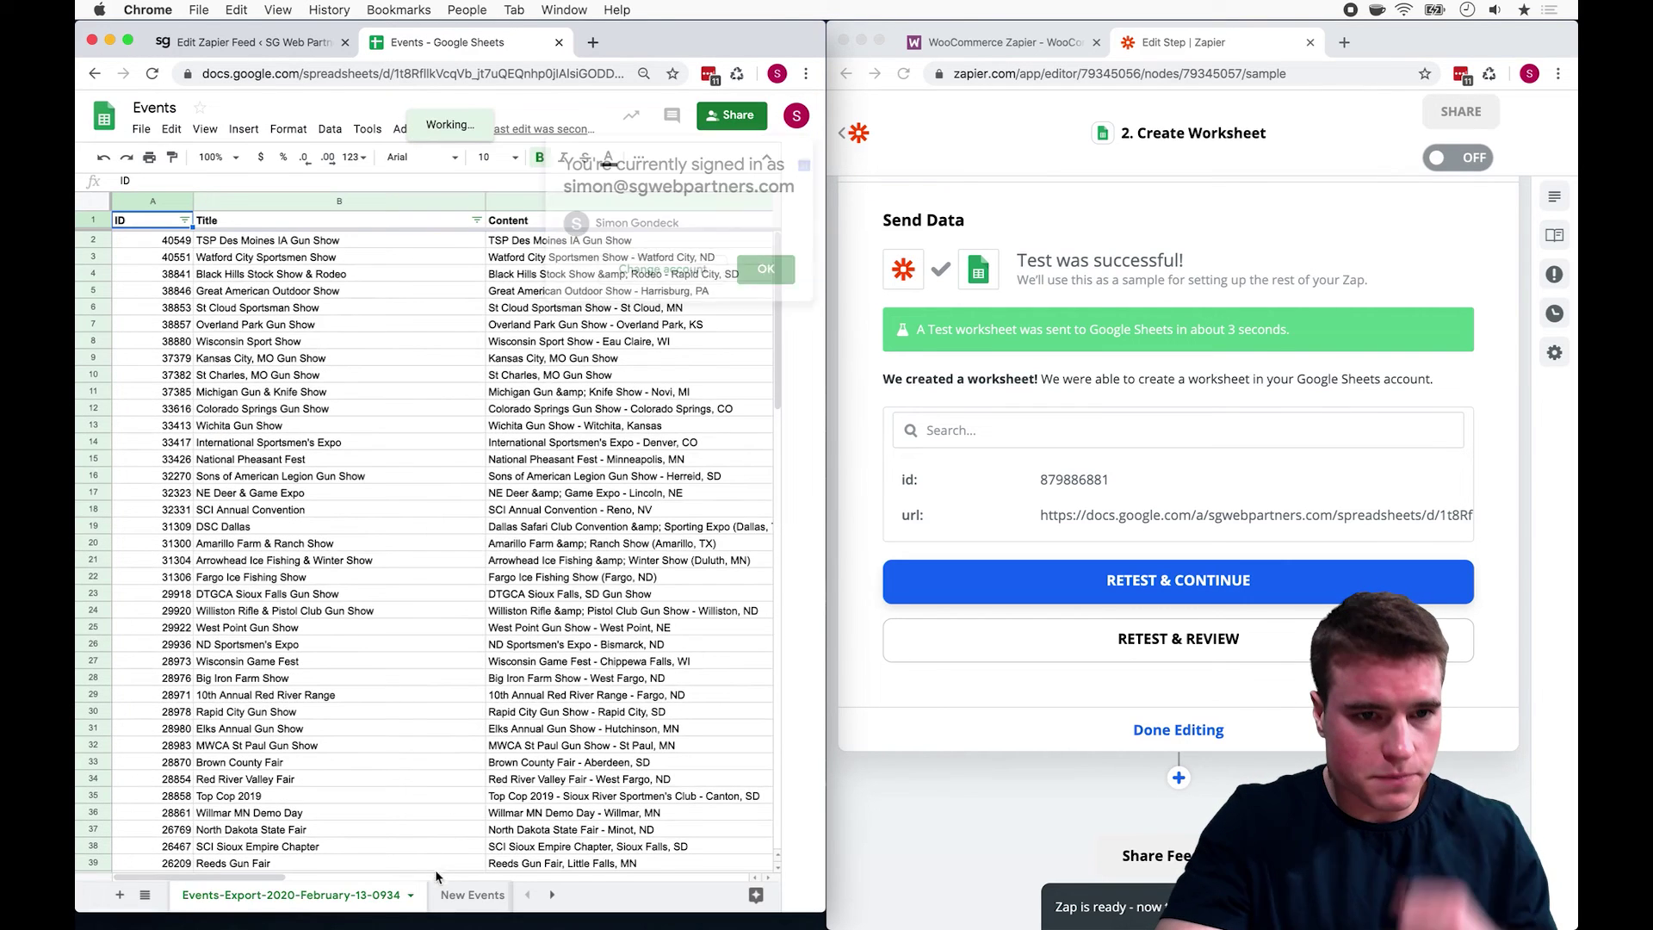
click(453, 902)
click(453, 901)
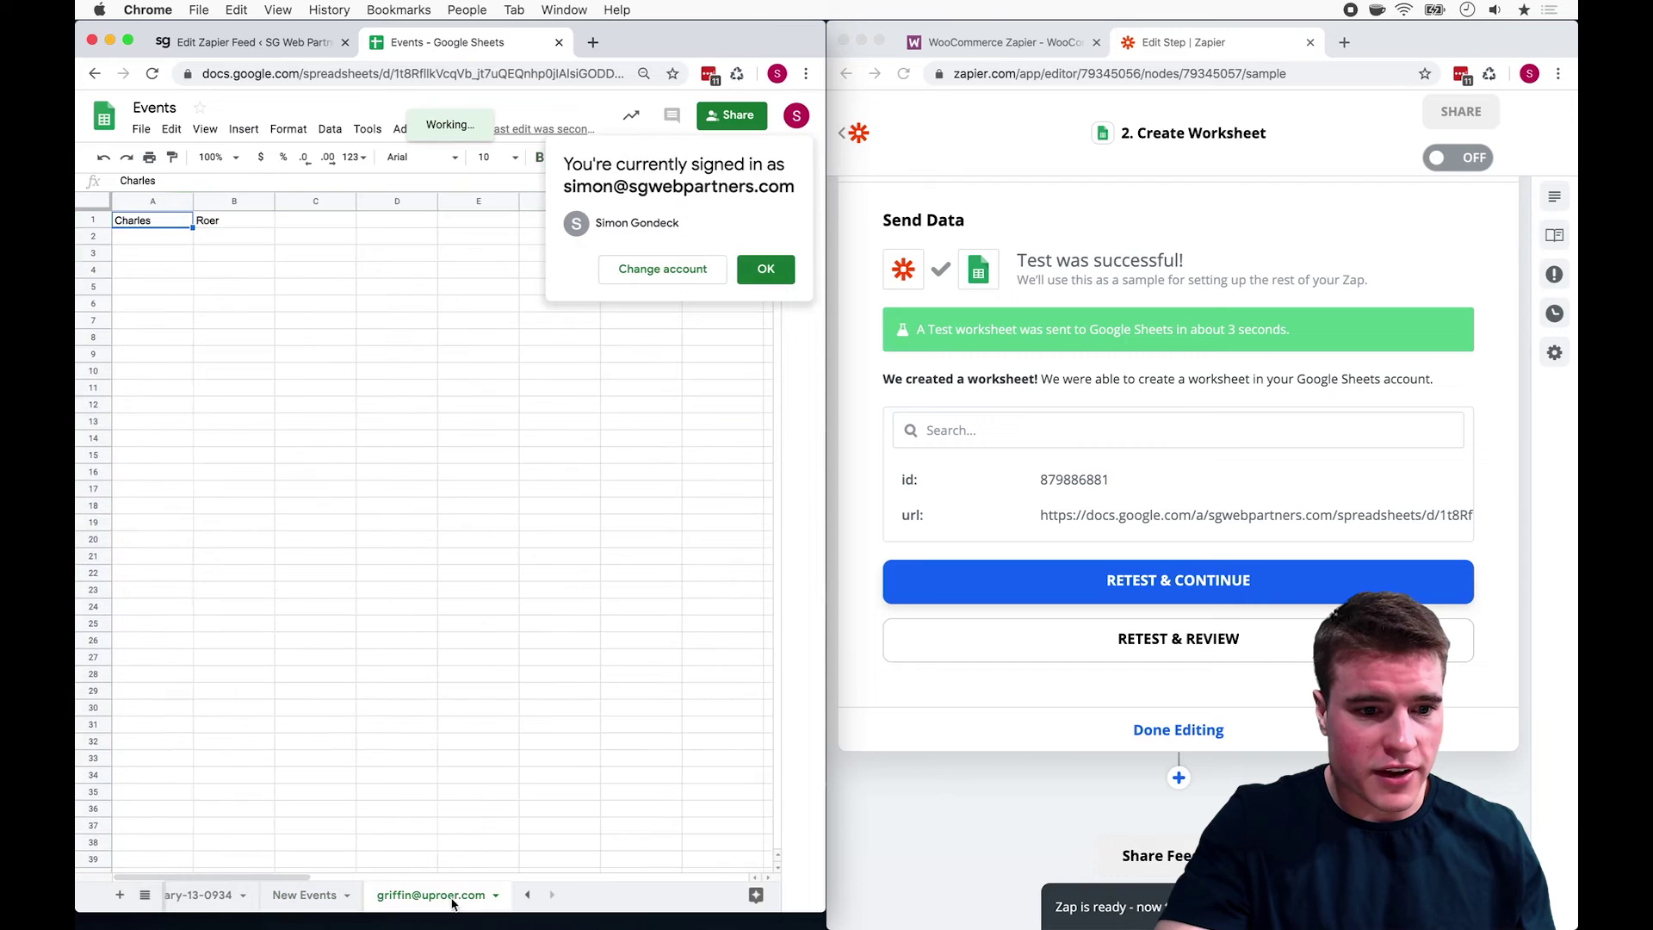
click(765, 269)
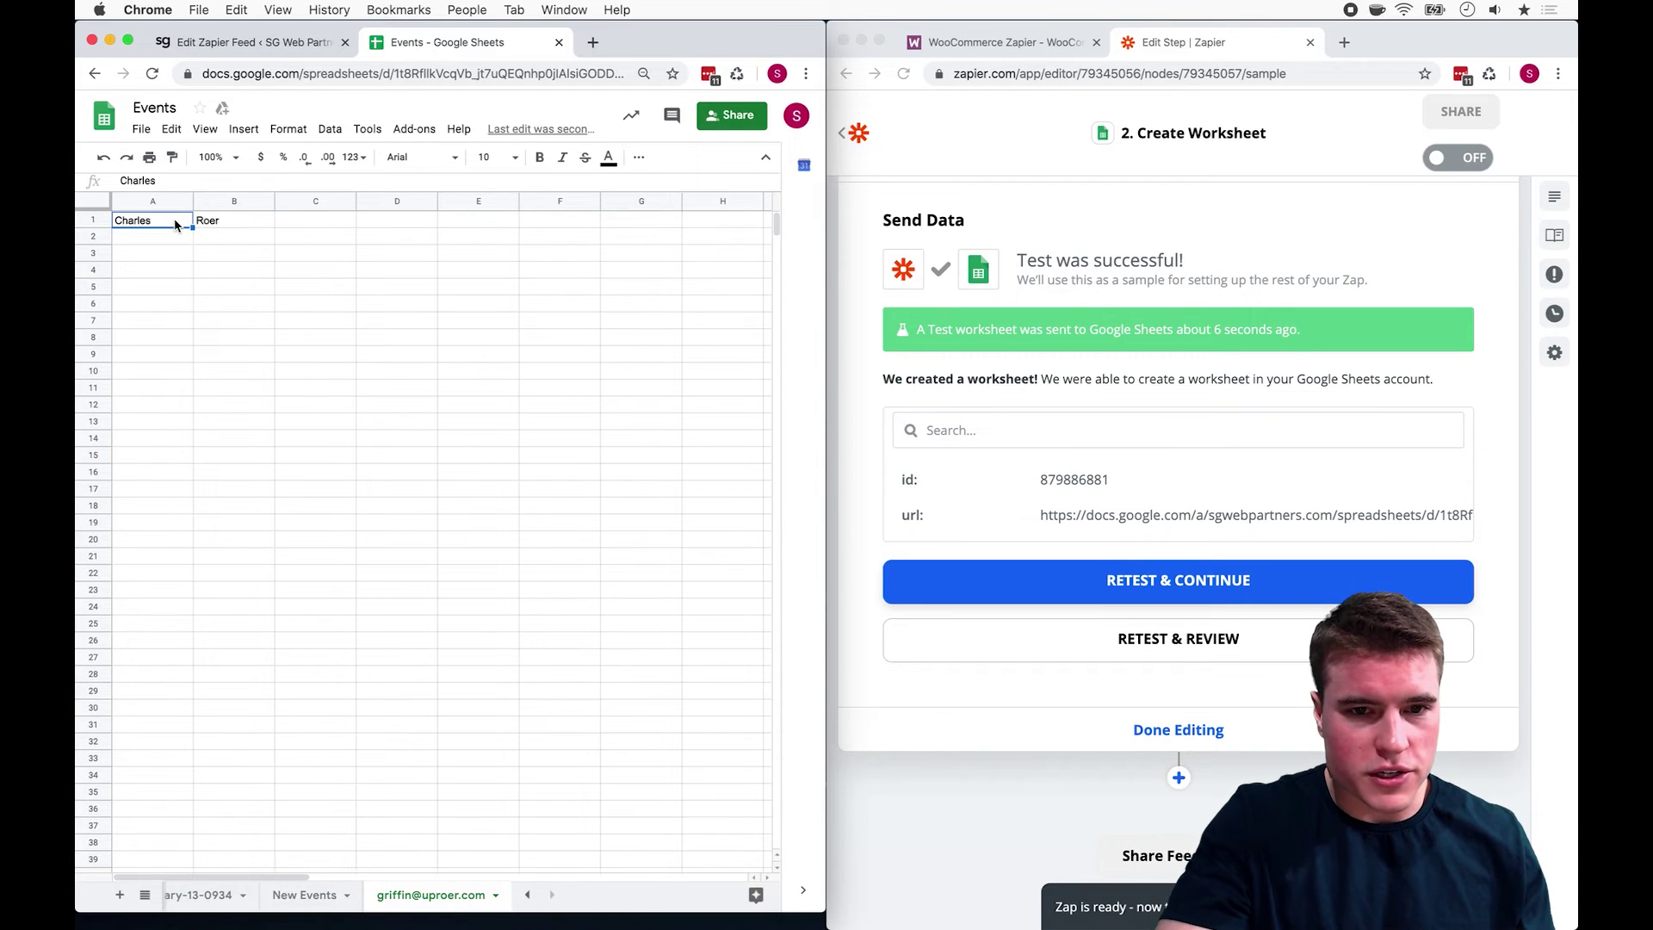
click(1087, 354)
Step: Review the worksheet step's Choose Account and Customize Worksheet settings, then return to the outline
scroll(1072, 293, up, 3)
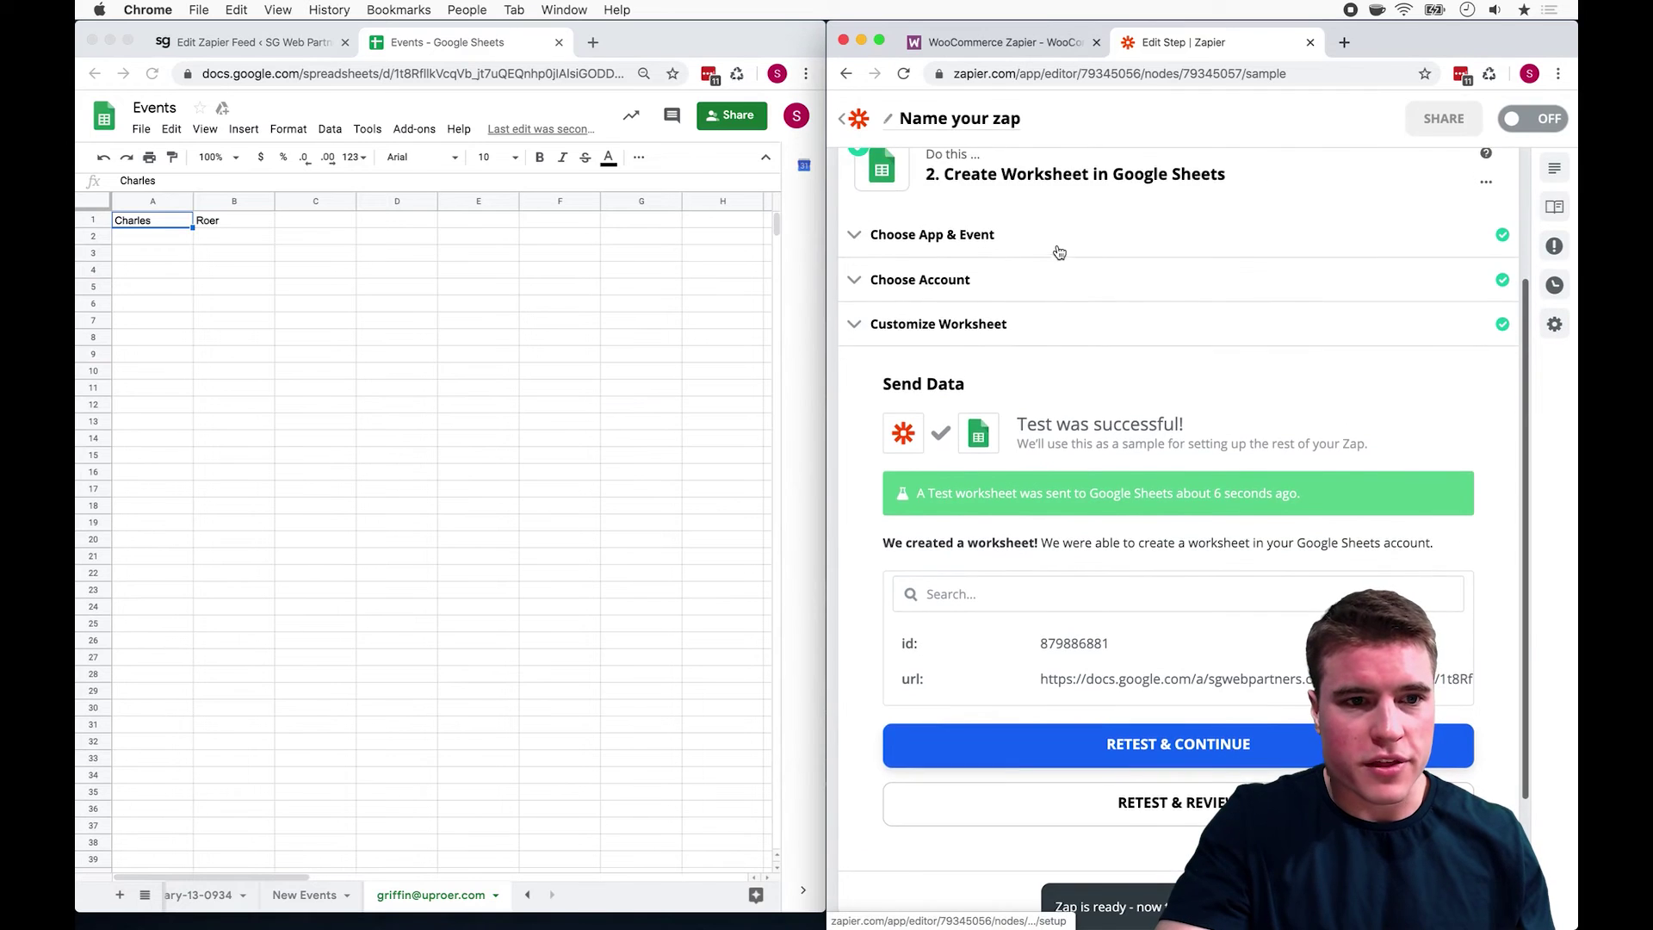
click(1047, 273)
click(1059, 613)
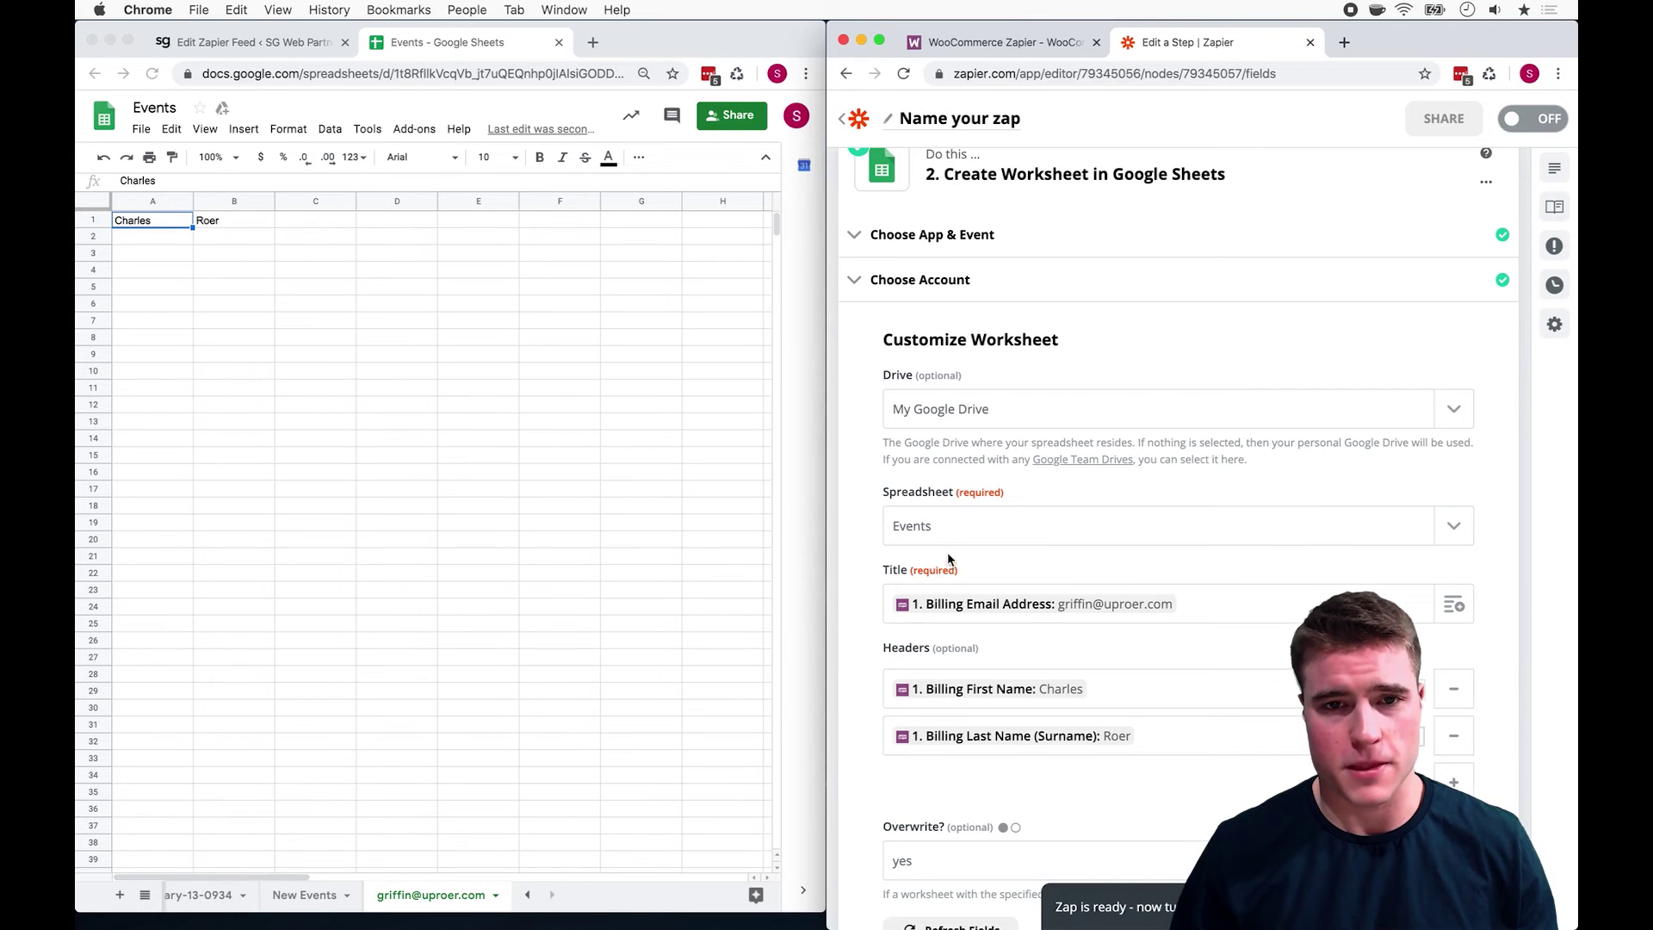
scroll(947, 558, up, 3)
Step: Browse the WooCommerce Choose Trigger Event options for the Subscription Created trigger
click(1031, 230)
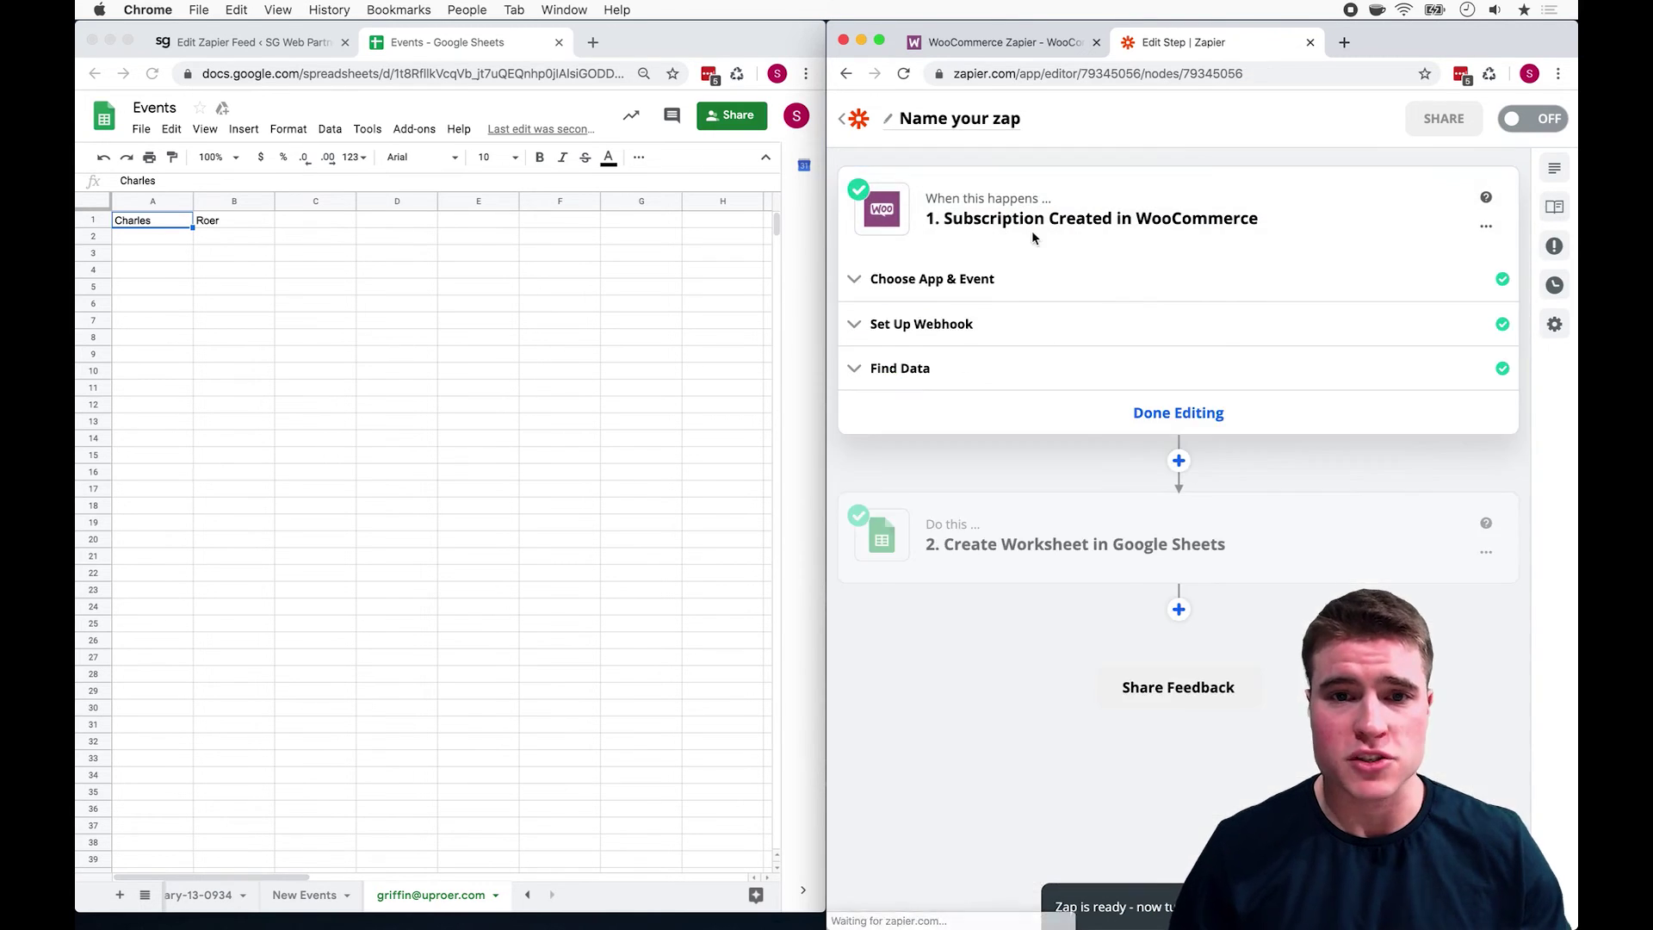
click(999, 320)
click(1025, 289)
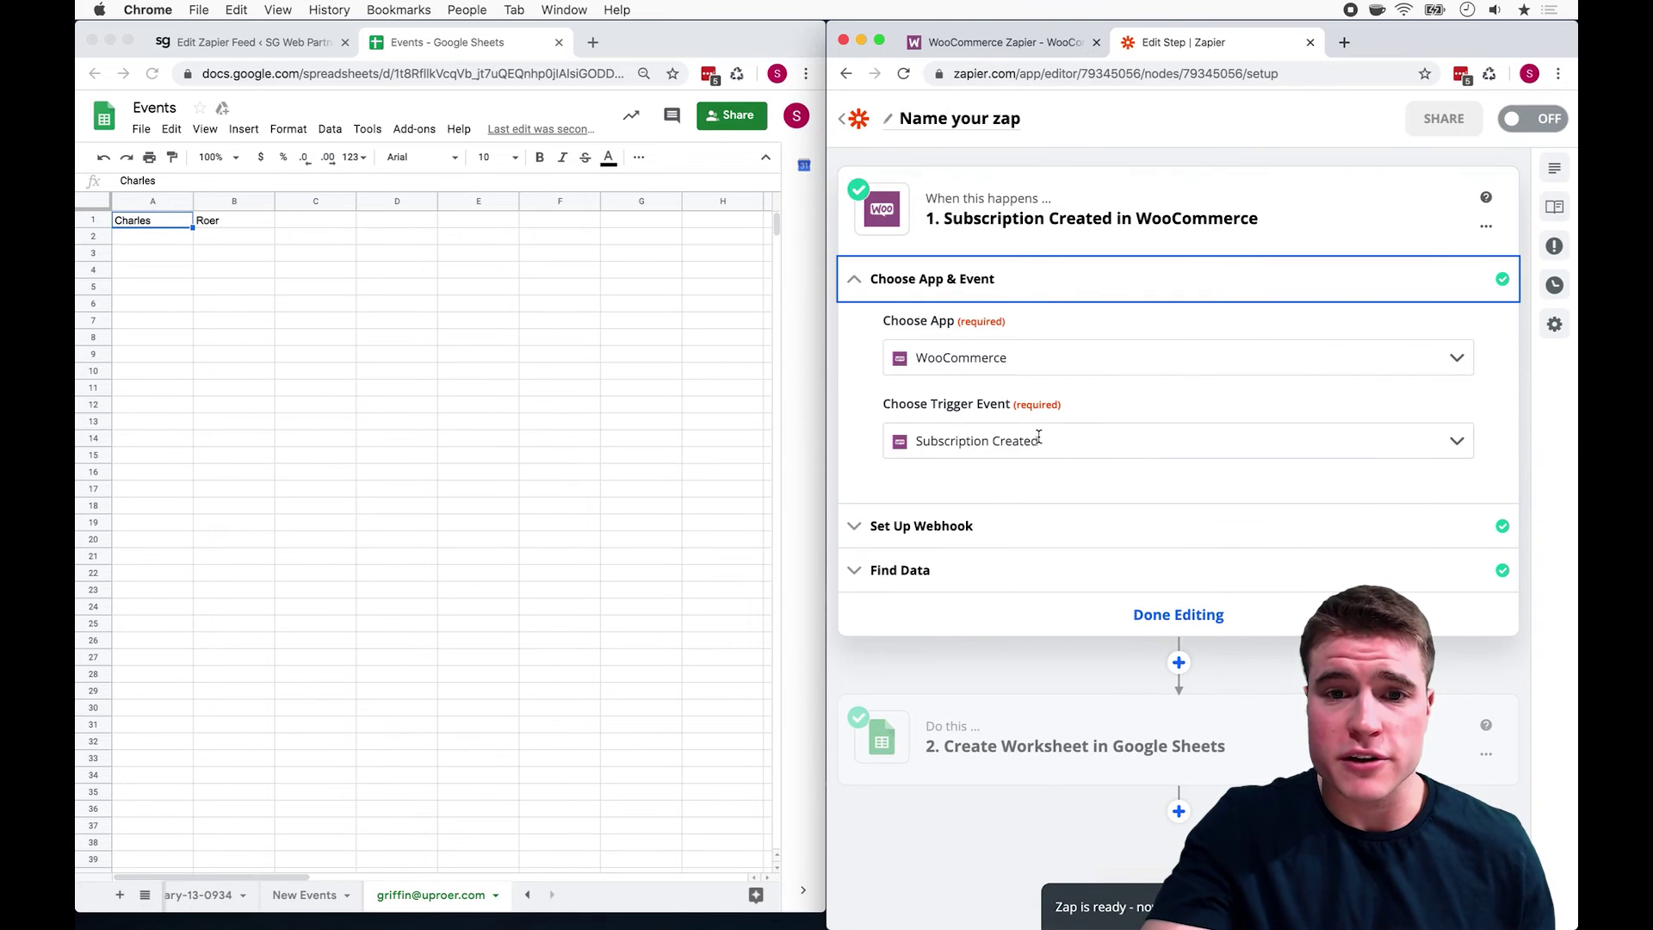
click(1040, 438)
scroll(1045, 510, down, 2)
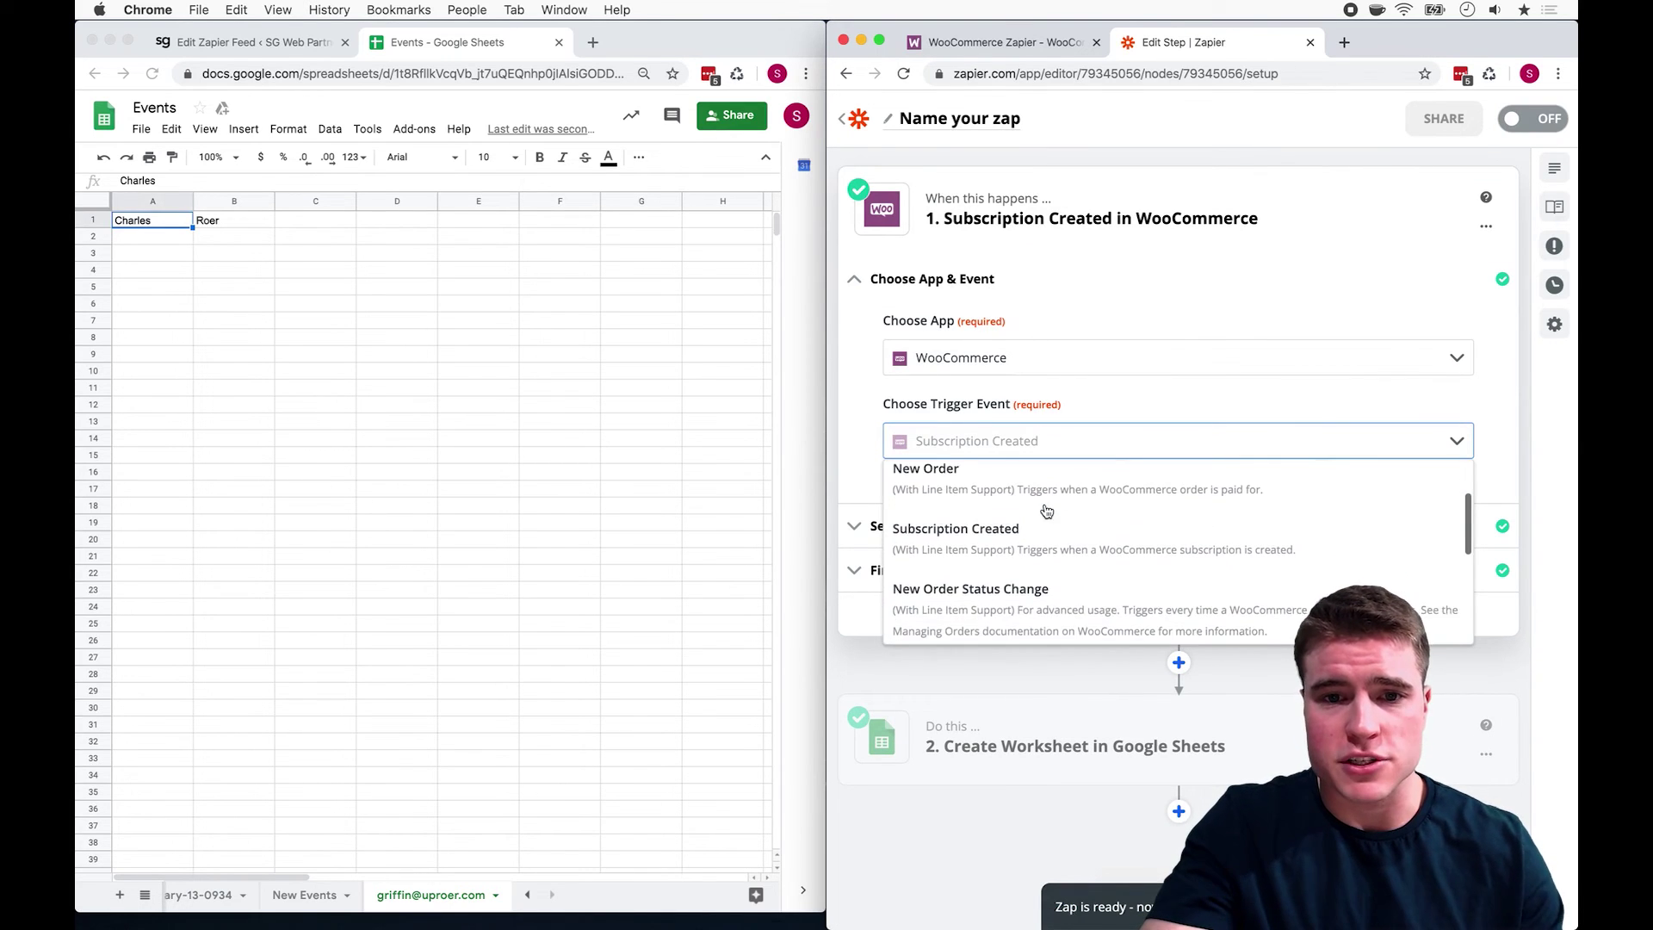
scroll(1046, 511, down, 3)
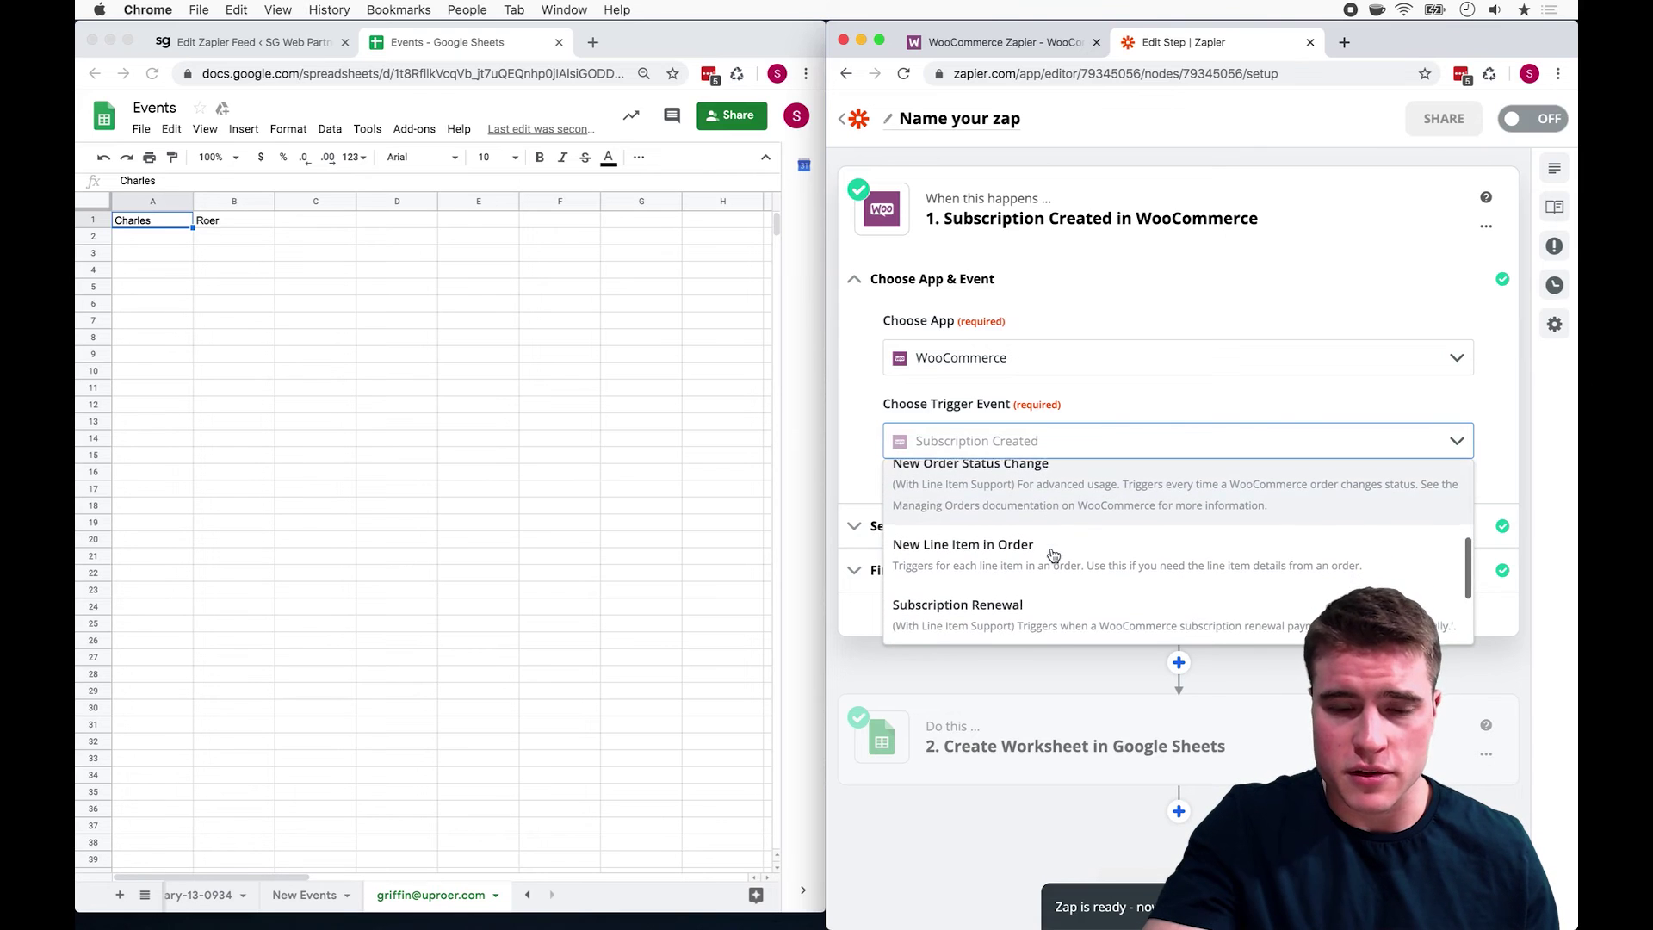
scroll(1053, 554, down, 3)
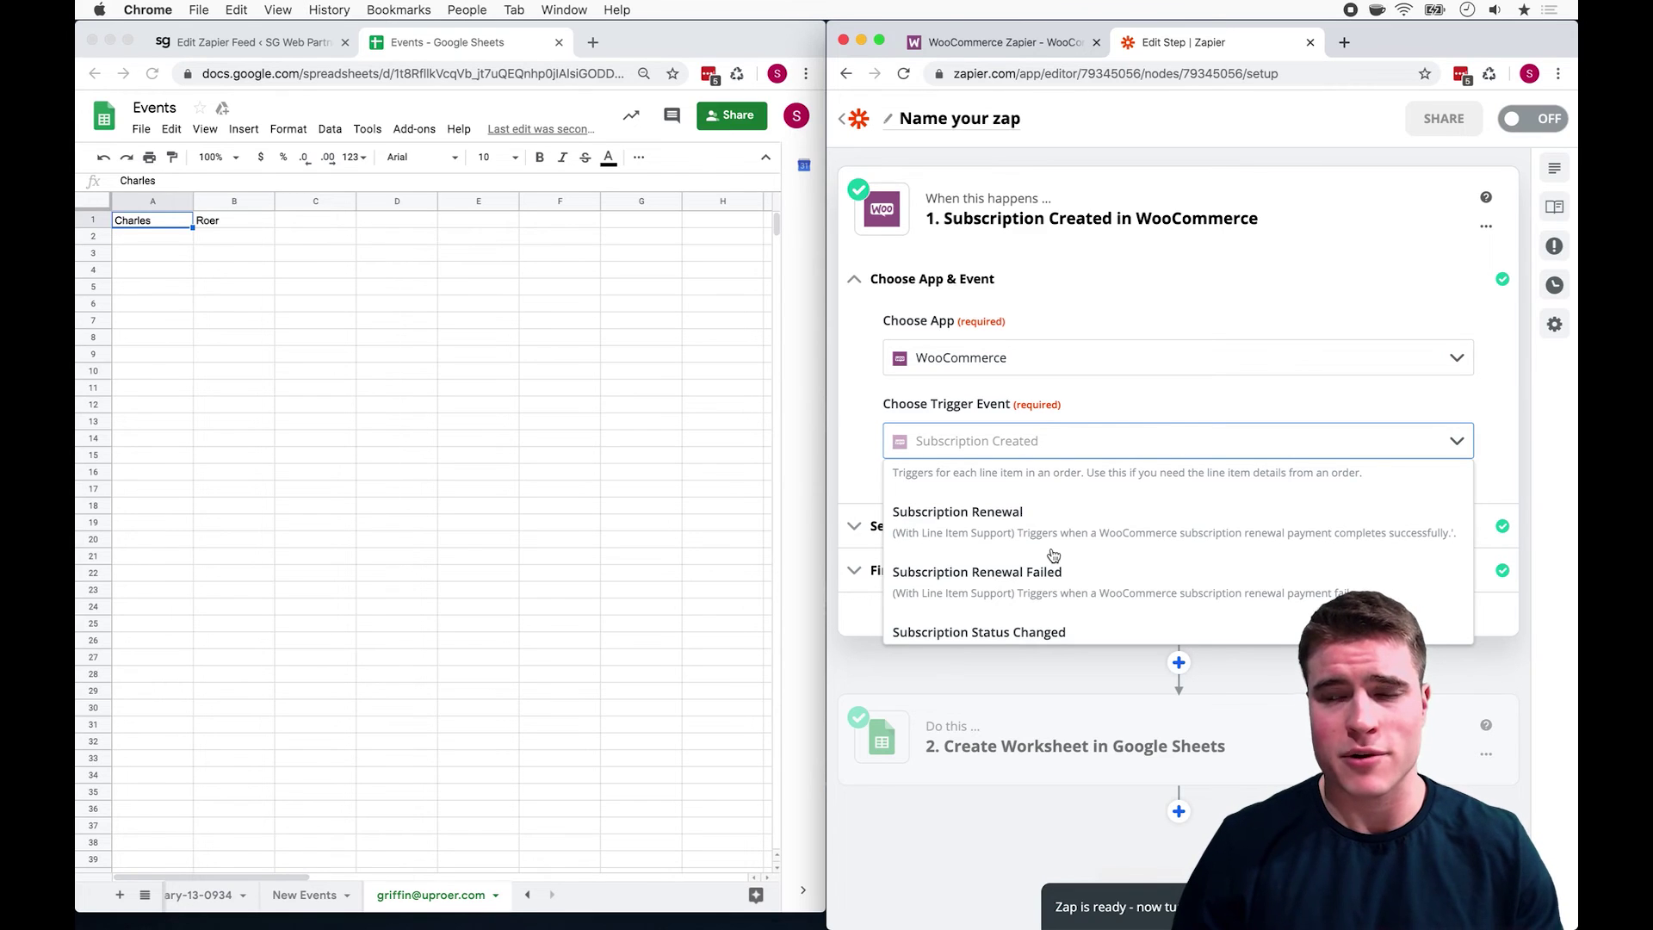
scroll(1053, 554, down, 1)
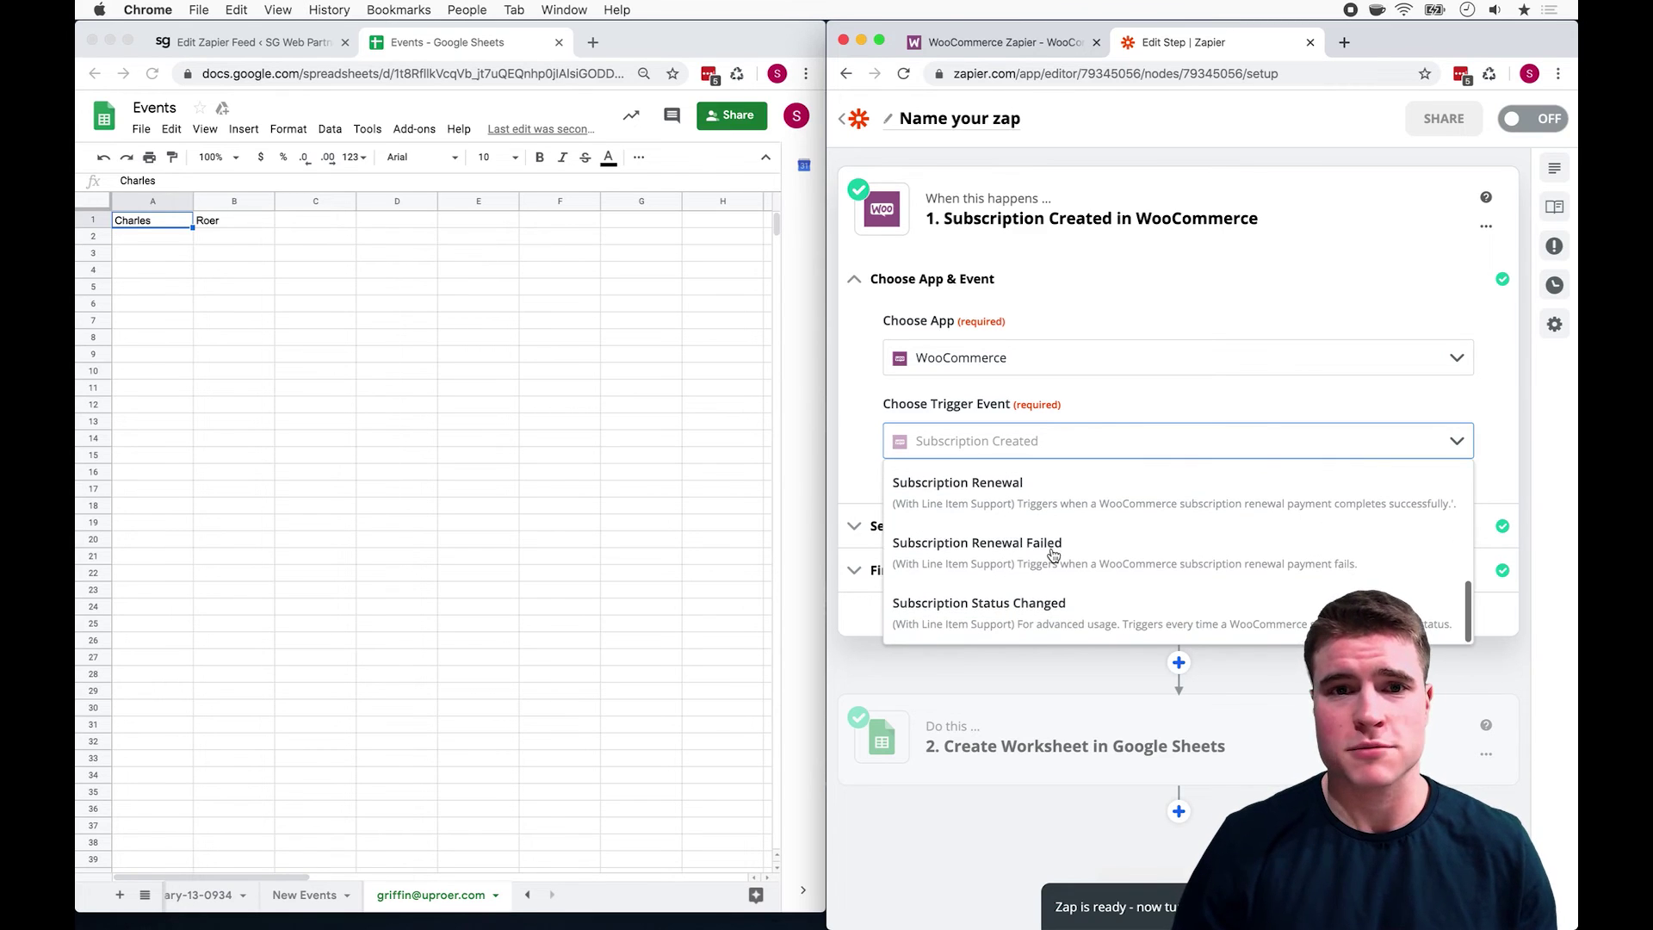